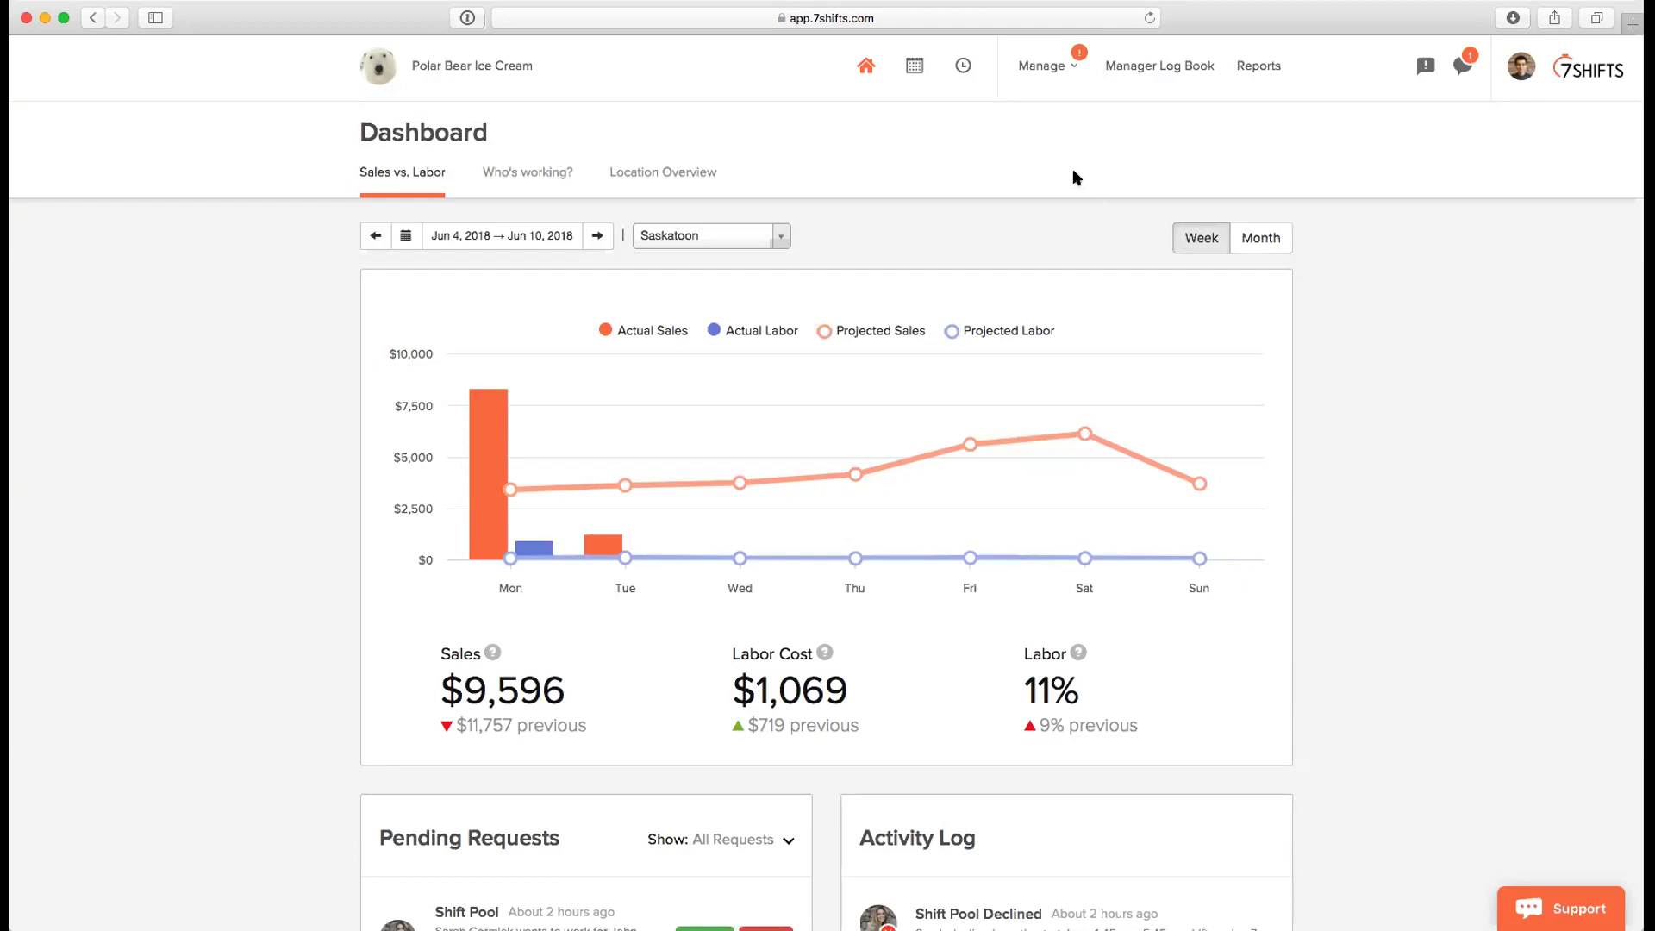
# - From Manage > Employees, start a new employee with user type Assistant Manager
pyautogui.click(1047, 69)
pyautogui.moveTo(1029, 73)
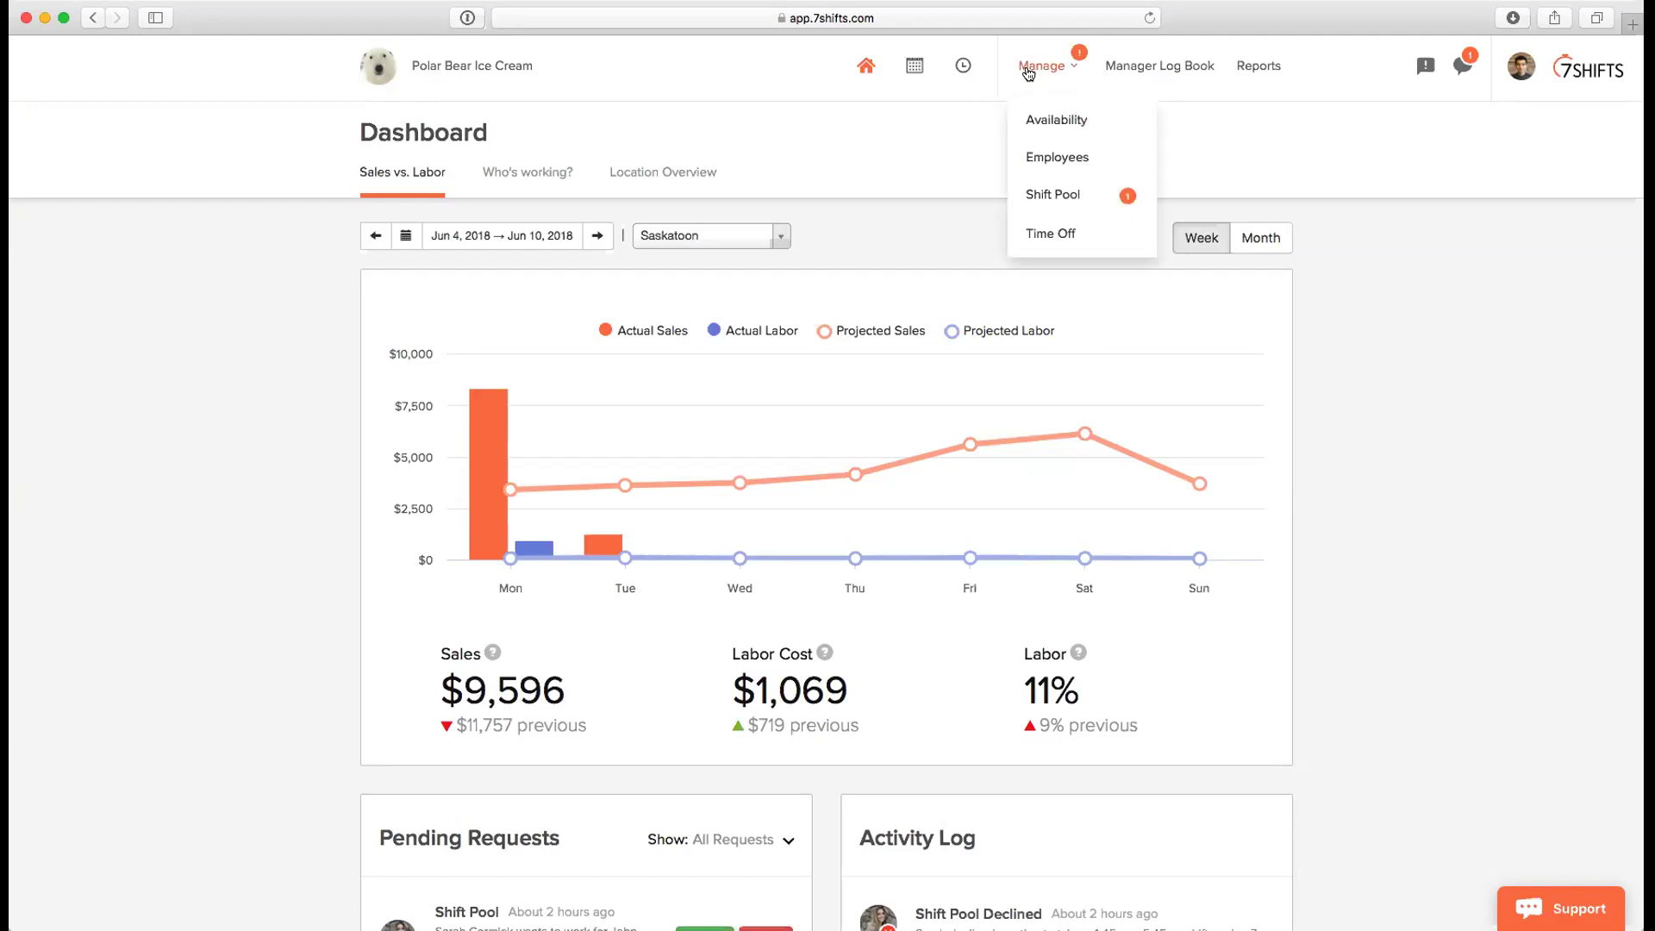
pyautogui.click(1045, 158)
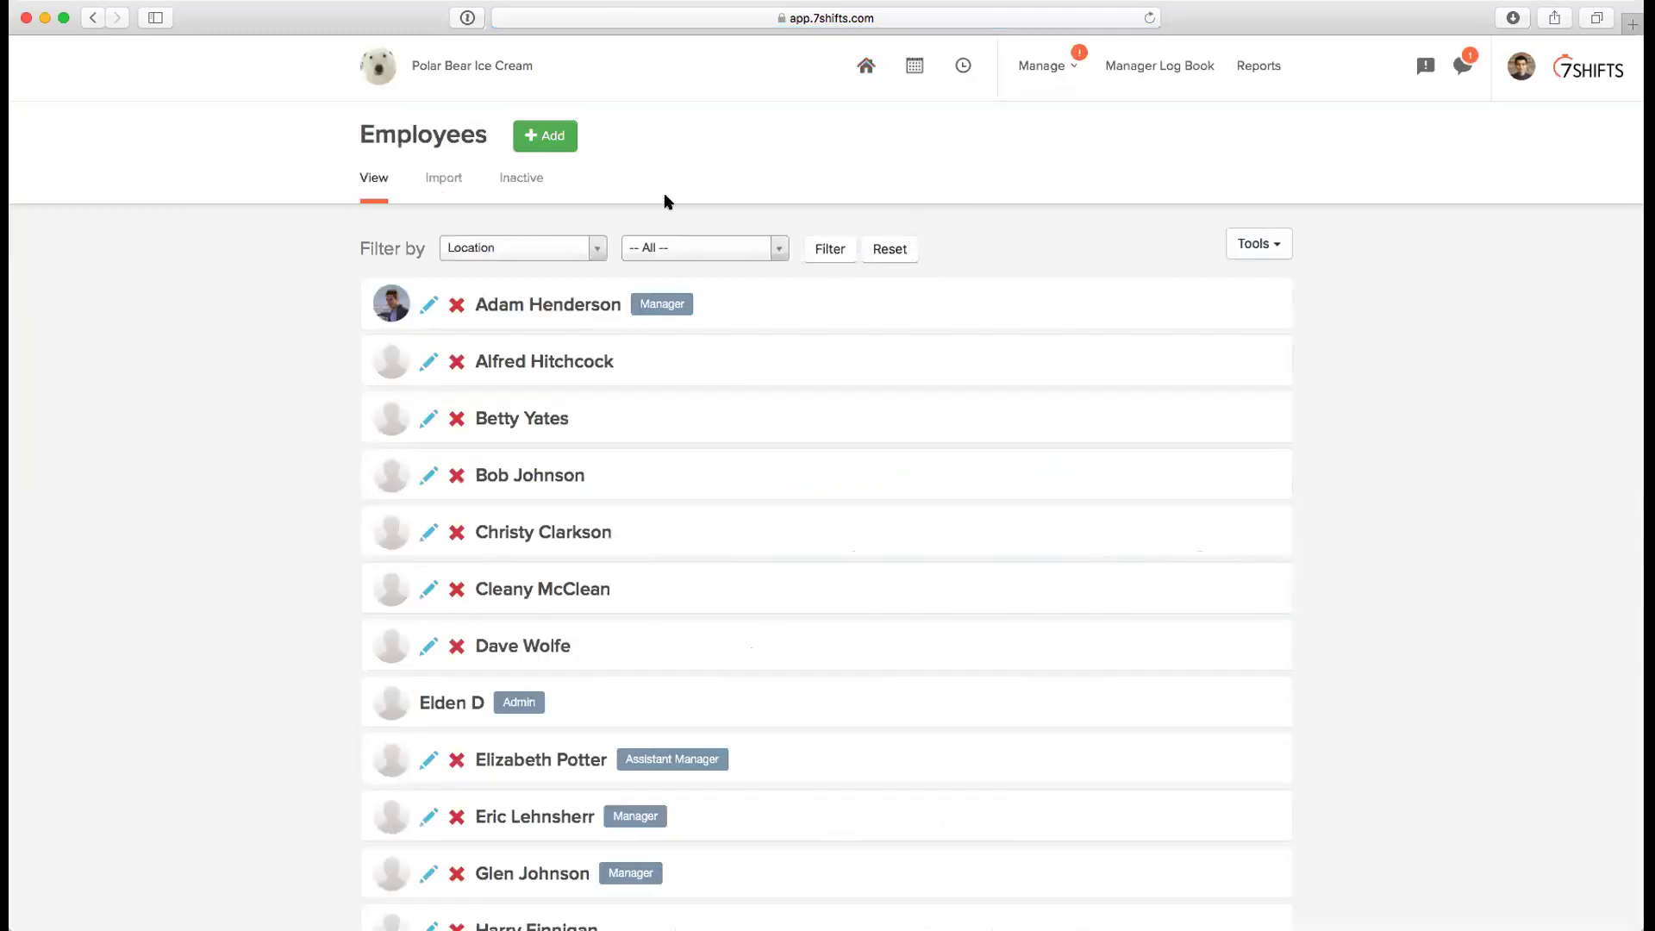
pyautogui.click(548, 146)
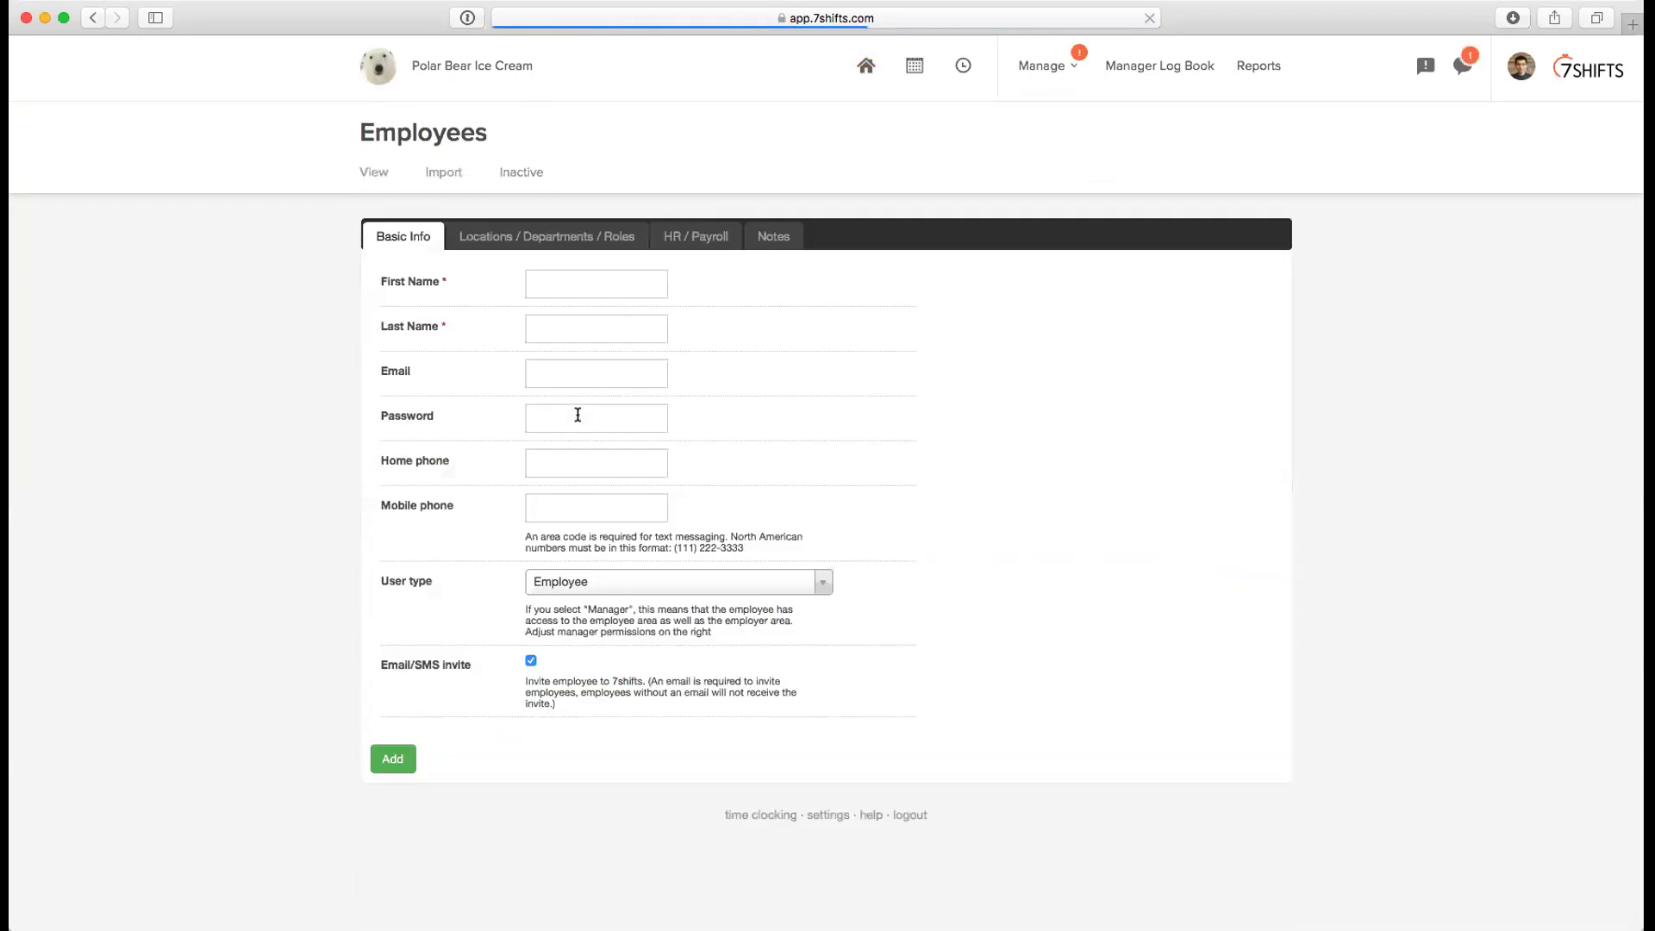
pyautogui.click(608, 583)
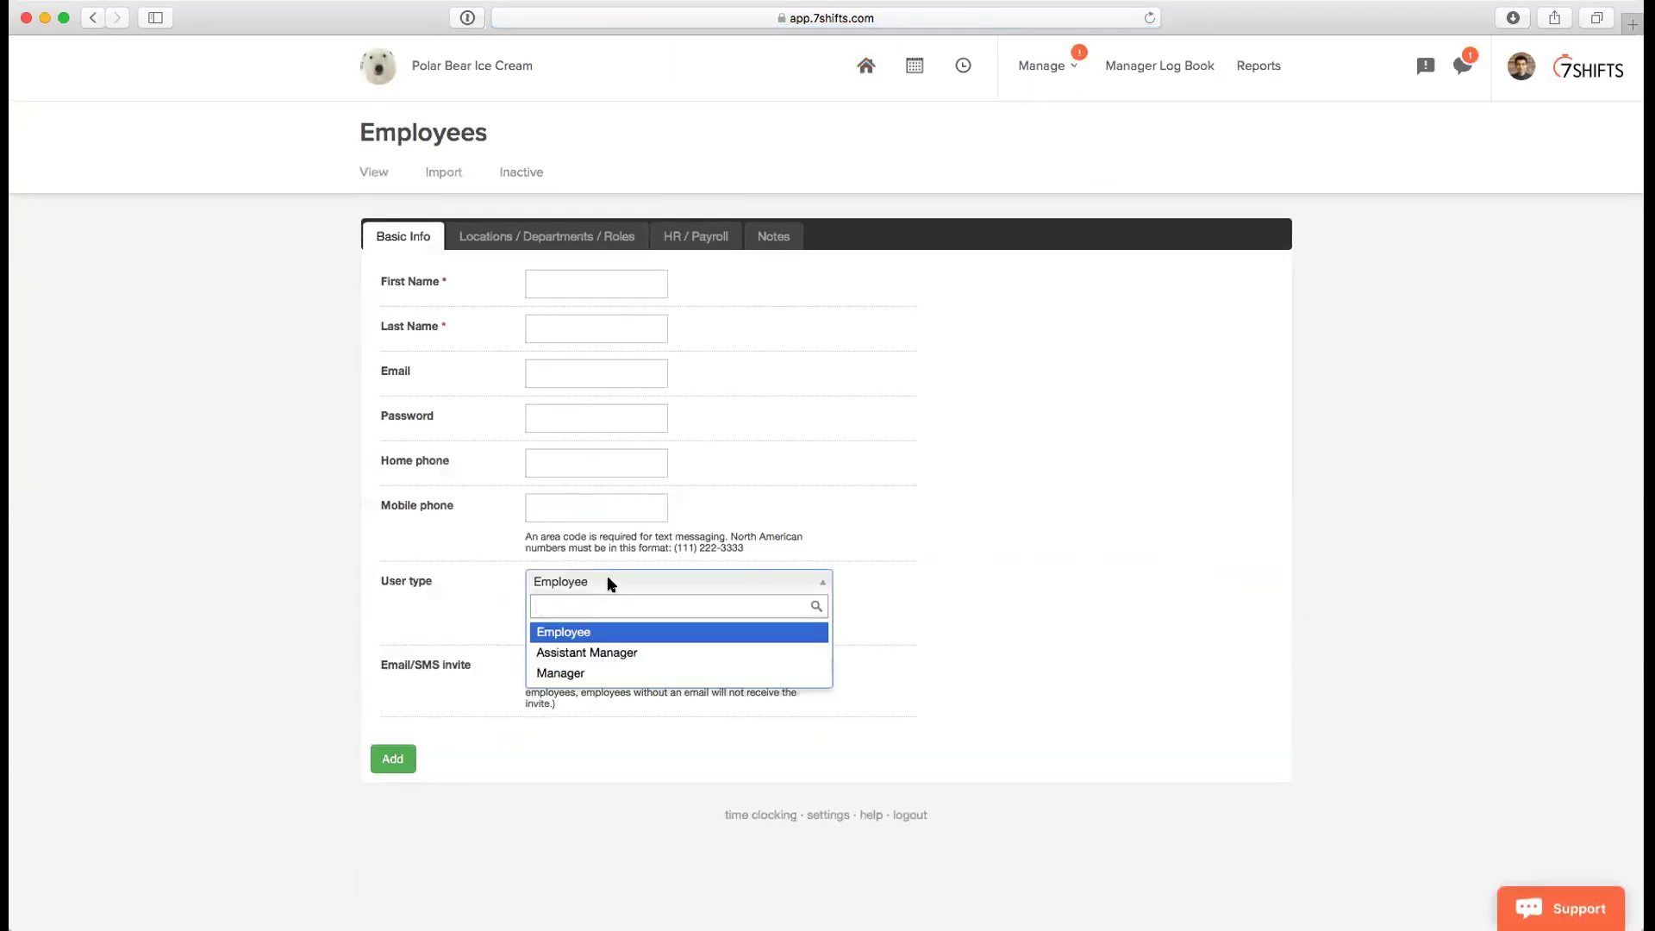
pyautogui.click(609, 652)
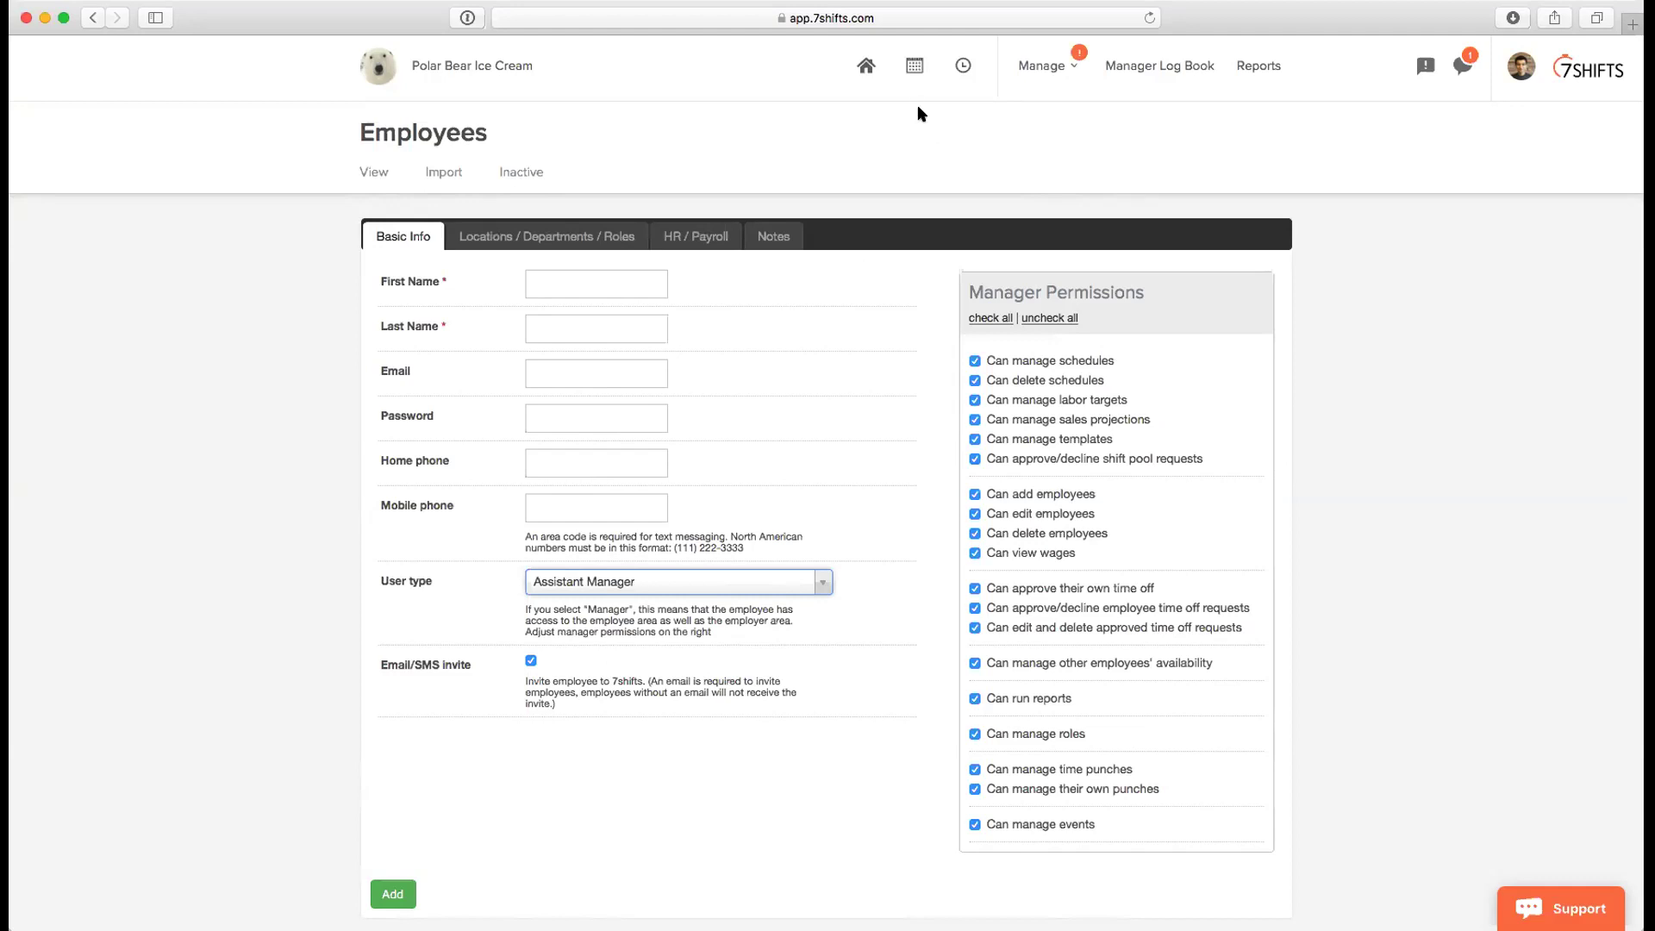
# - Show the June 2018 Events calendar listing Kids Party and Band Party
pyautogui.click(915, 66)
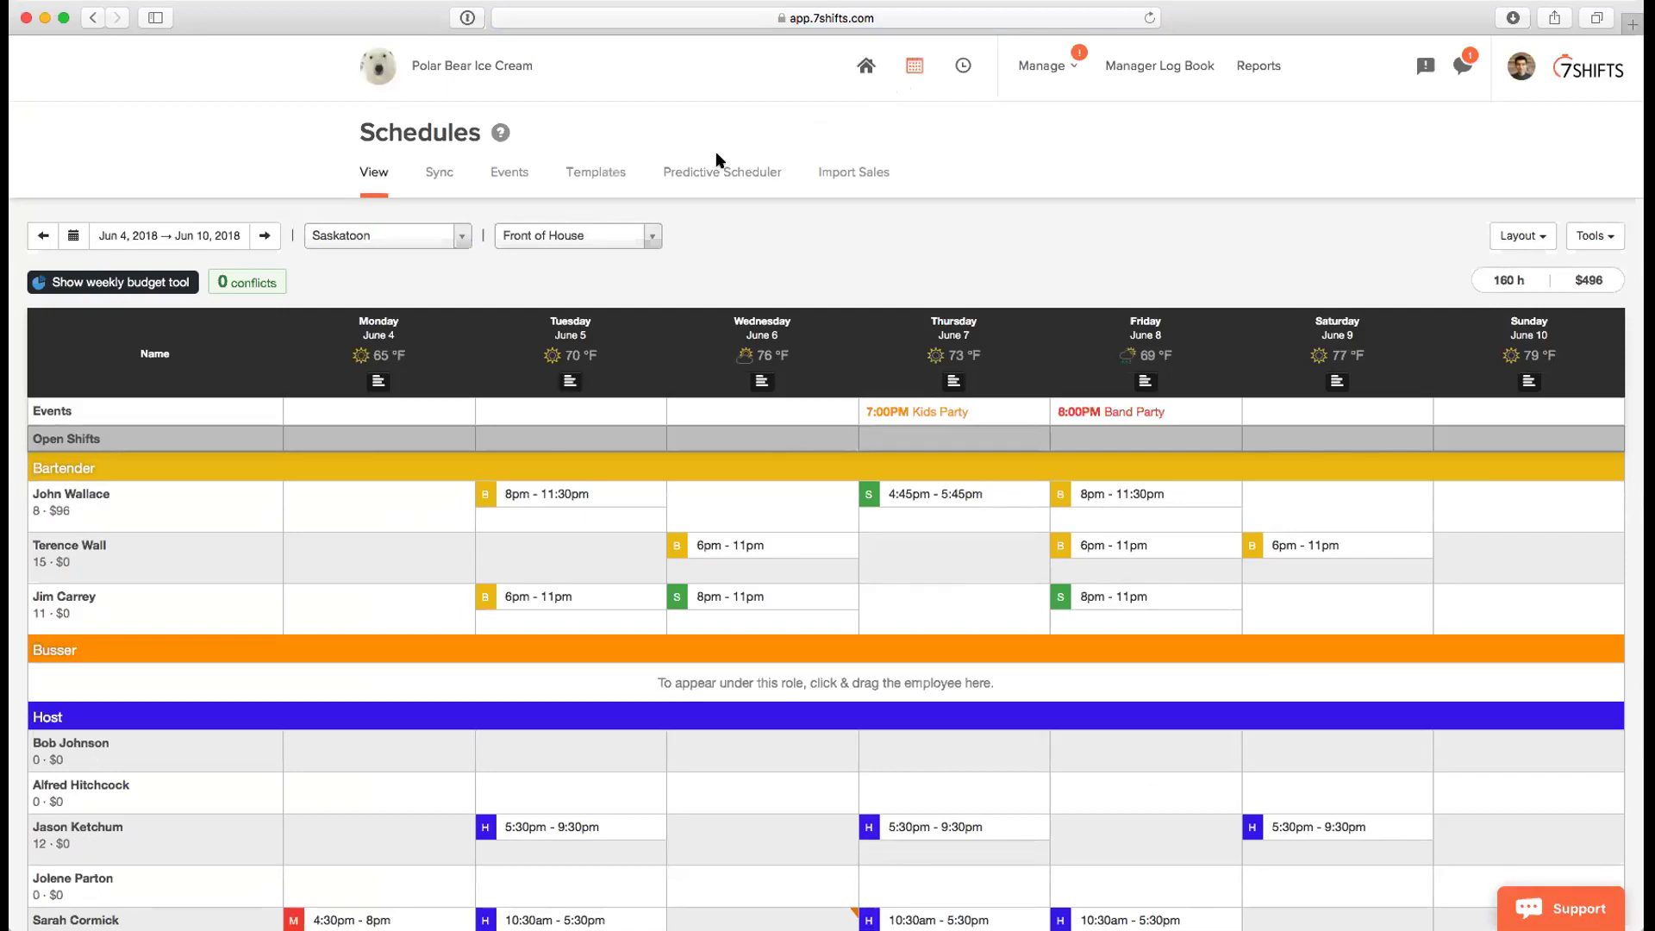
pyautogui.click(508, 177)
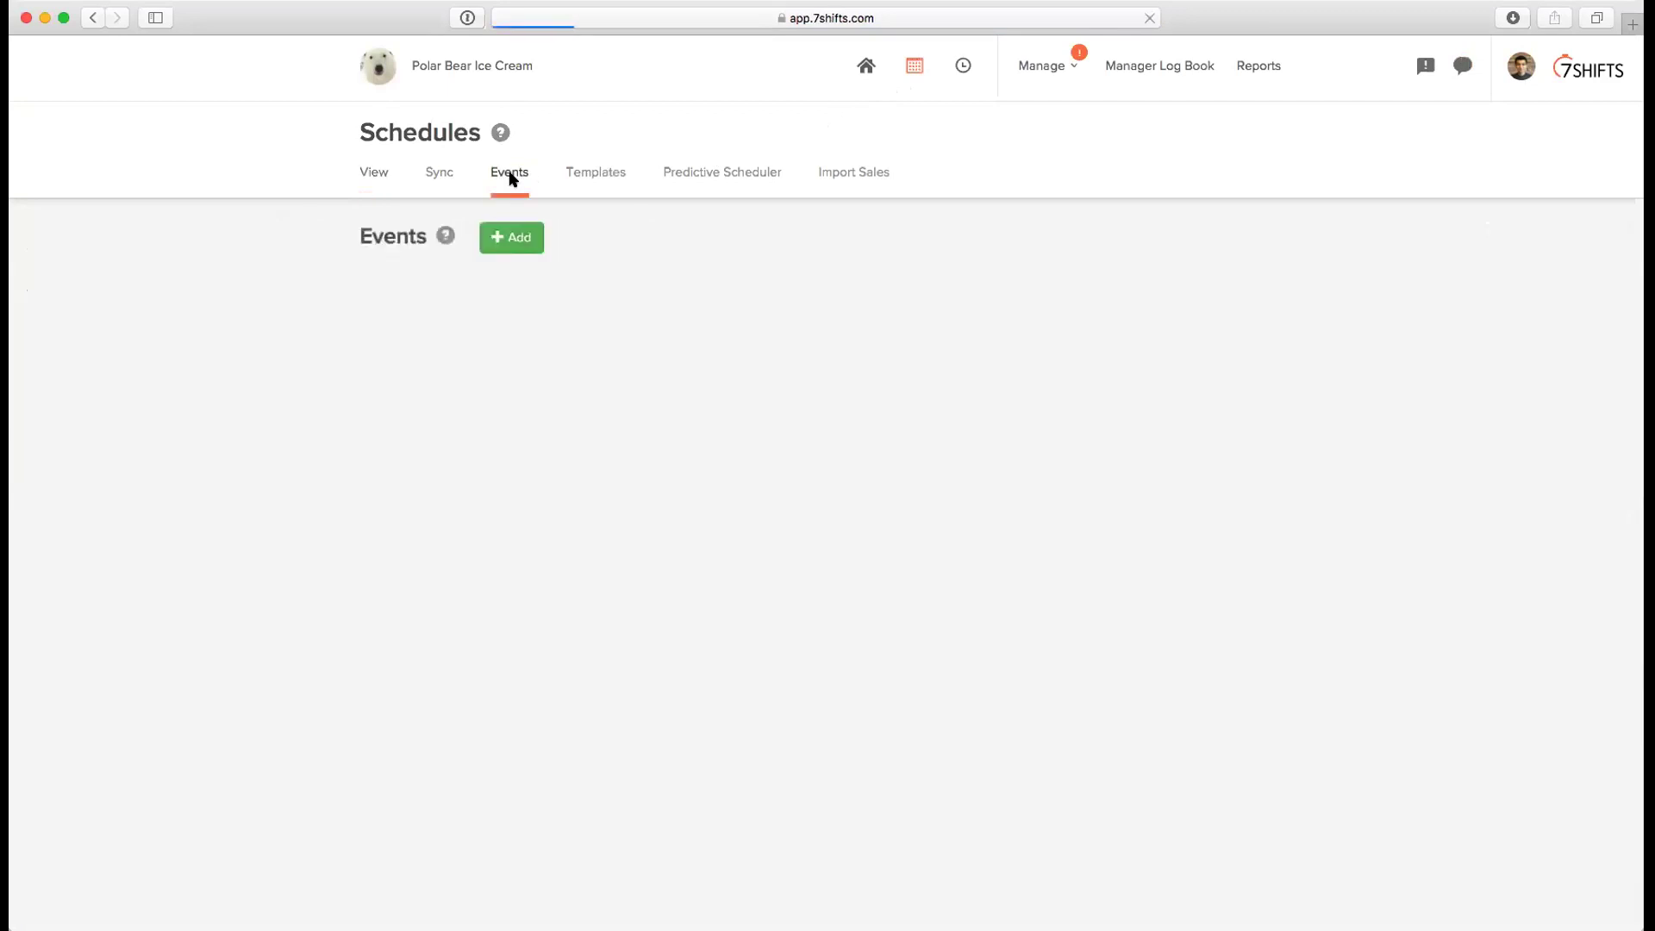
pyautogui.scroll(-2, 854, 369)
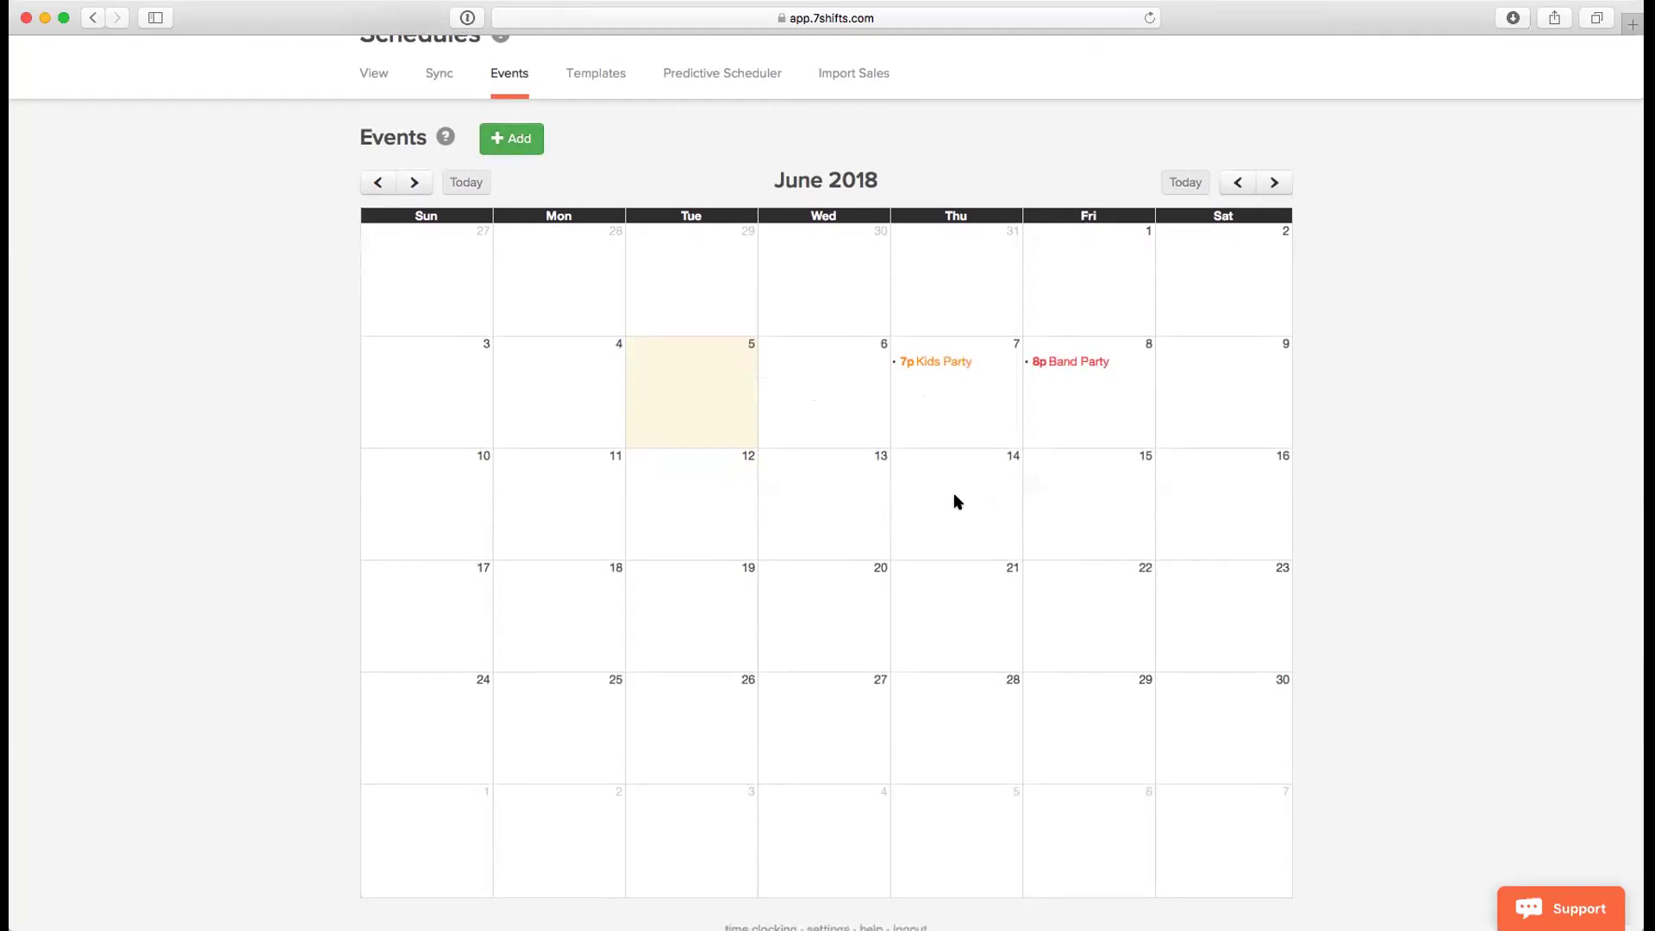
# - Create a green 'Sport Event' in Saskatoon on June 13, 5:00 pm, described '30 people expected'
pyautogui.click(833, 496)
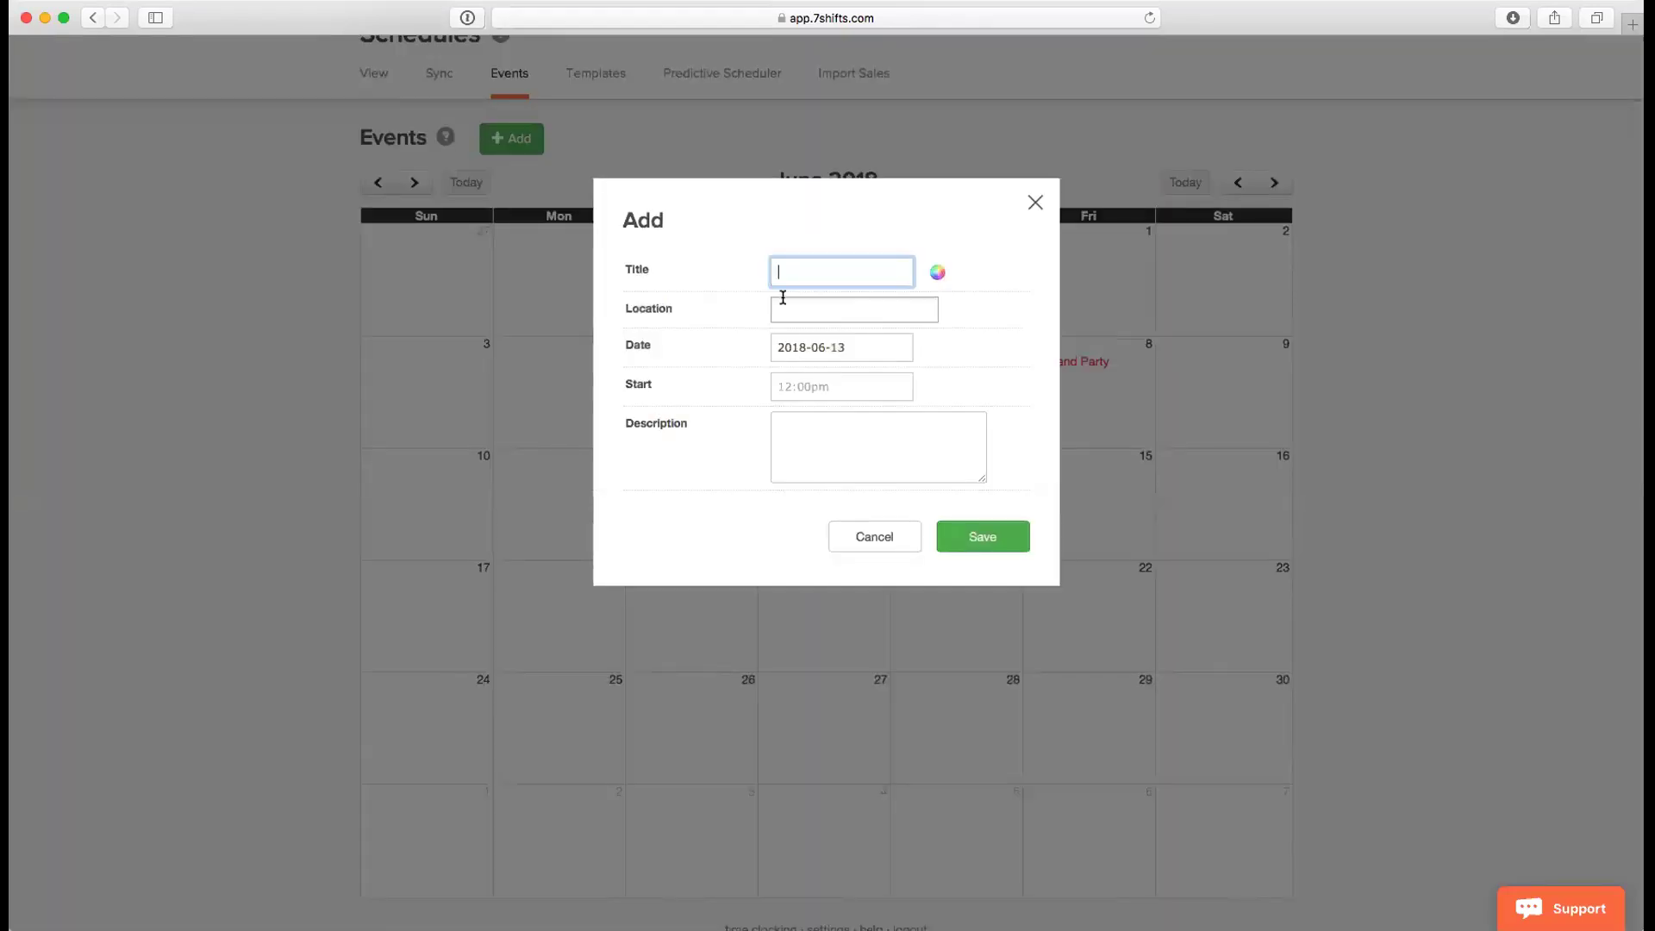
pyautogui.write('Sport Event')
pyautogui.press('Tab')
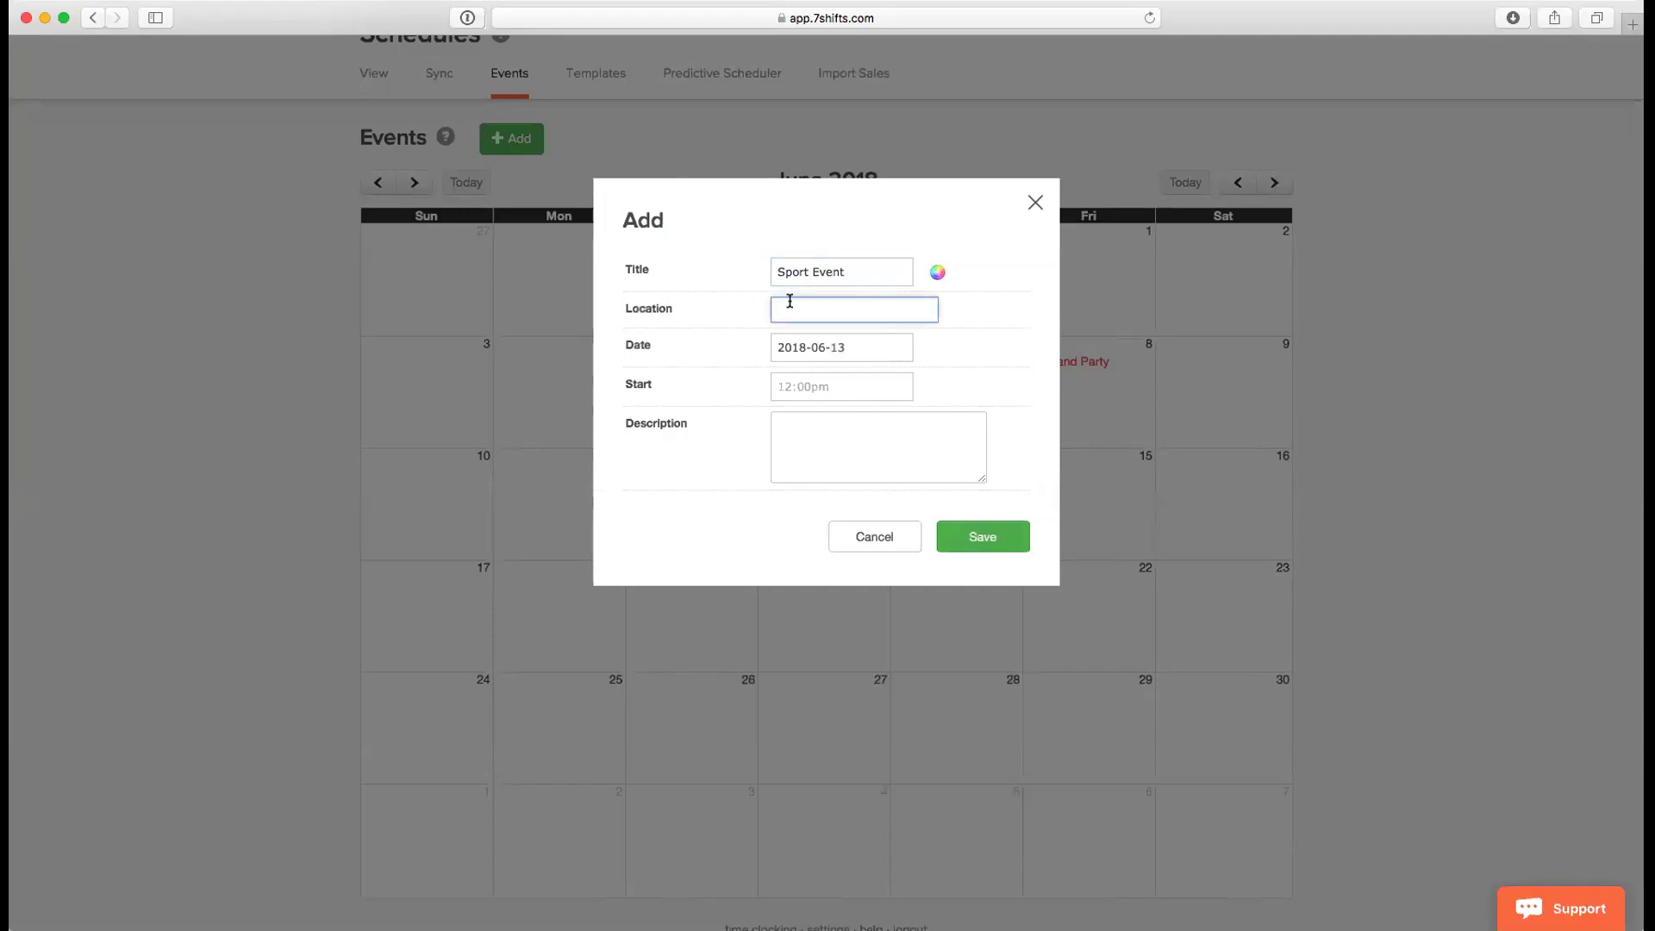
pyautogui.click(798, 312)
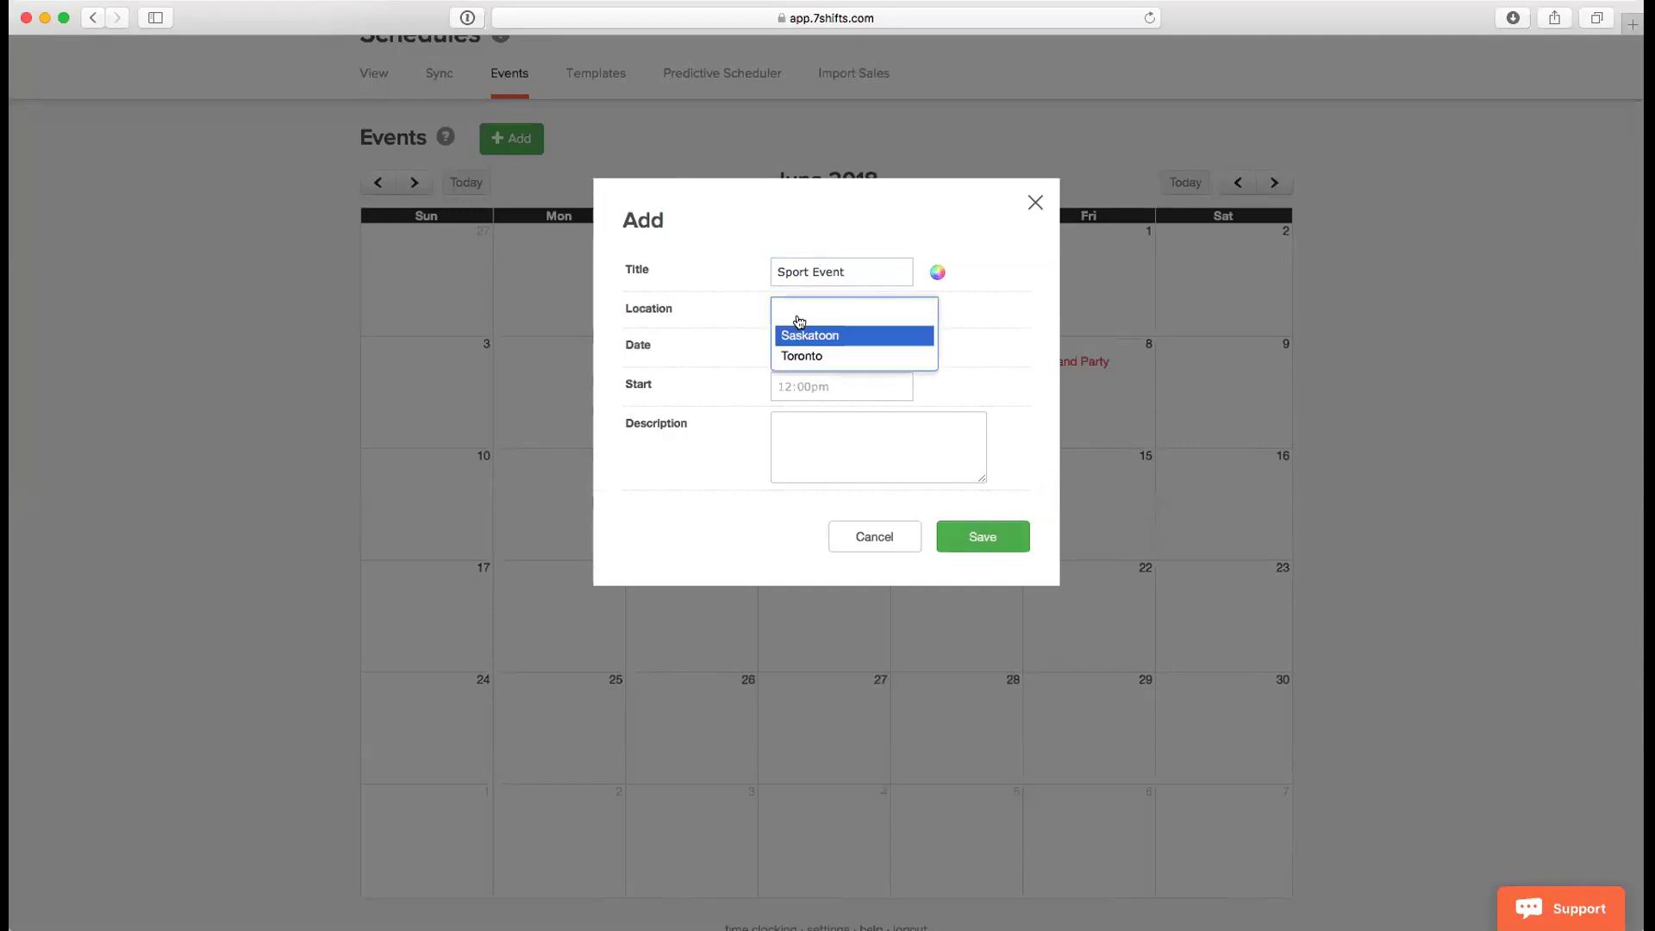
pyautogui.click(802, 335)
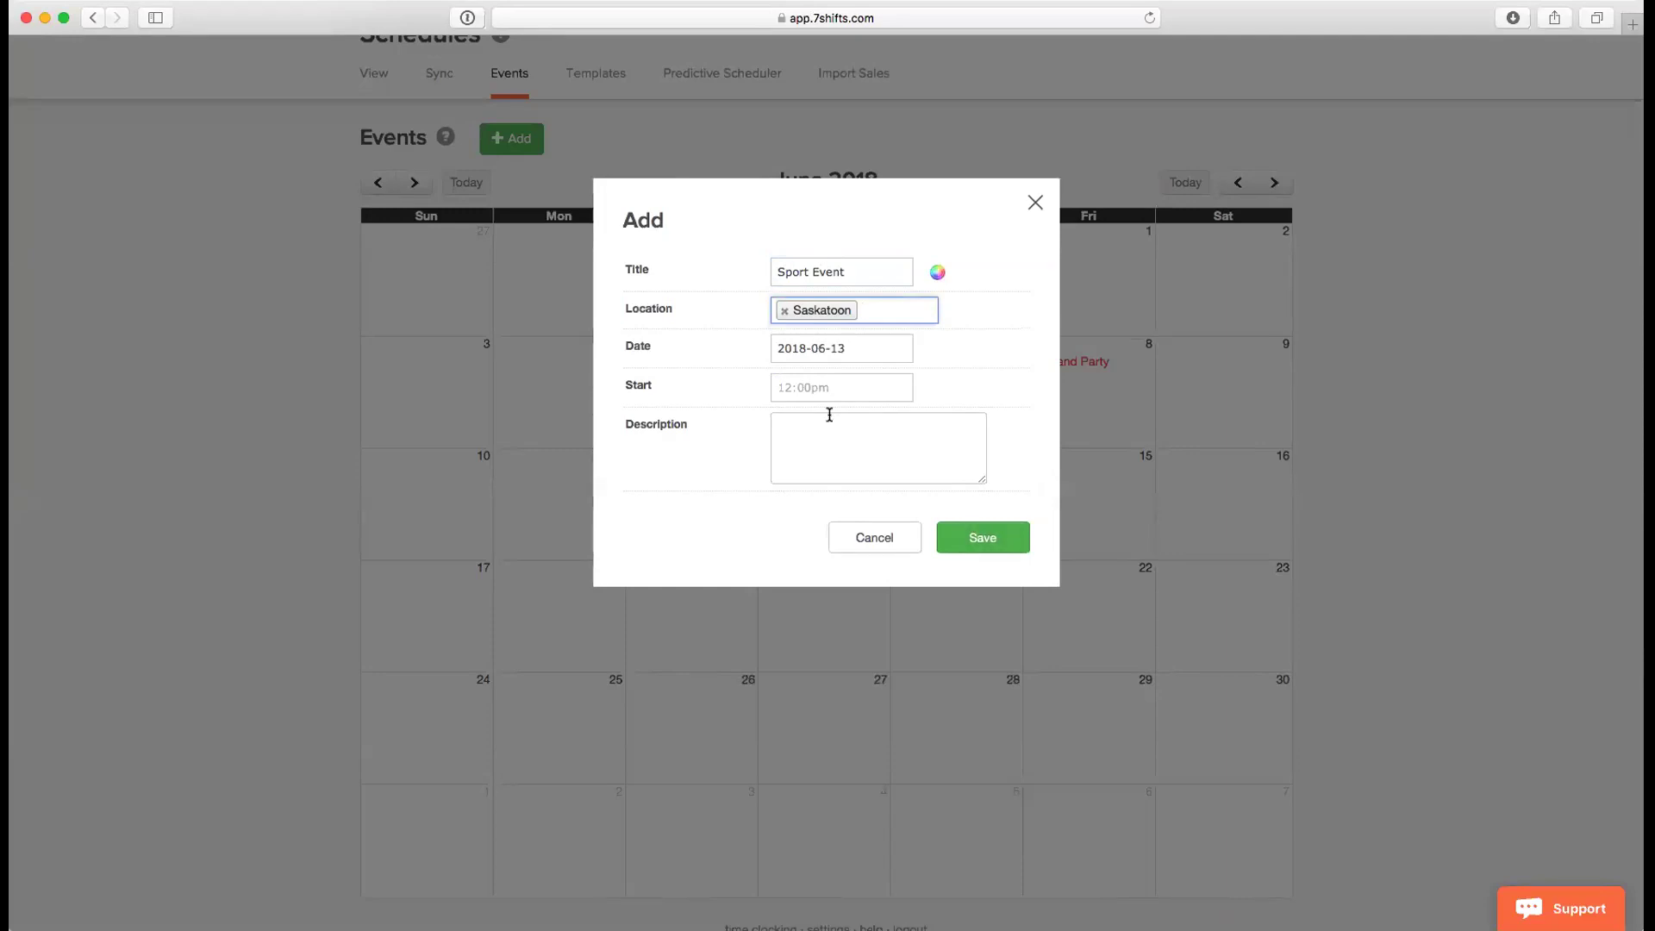
pyautogui.click(938, 273)
pyautogui.click(969, 342)
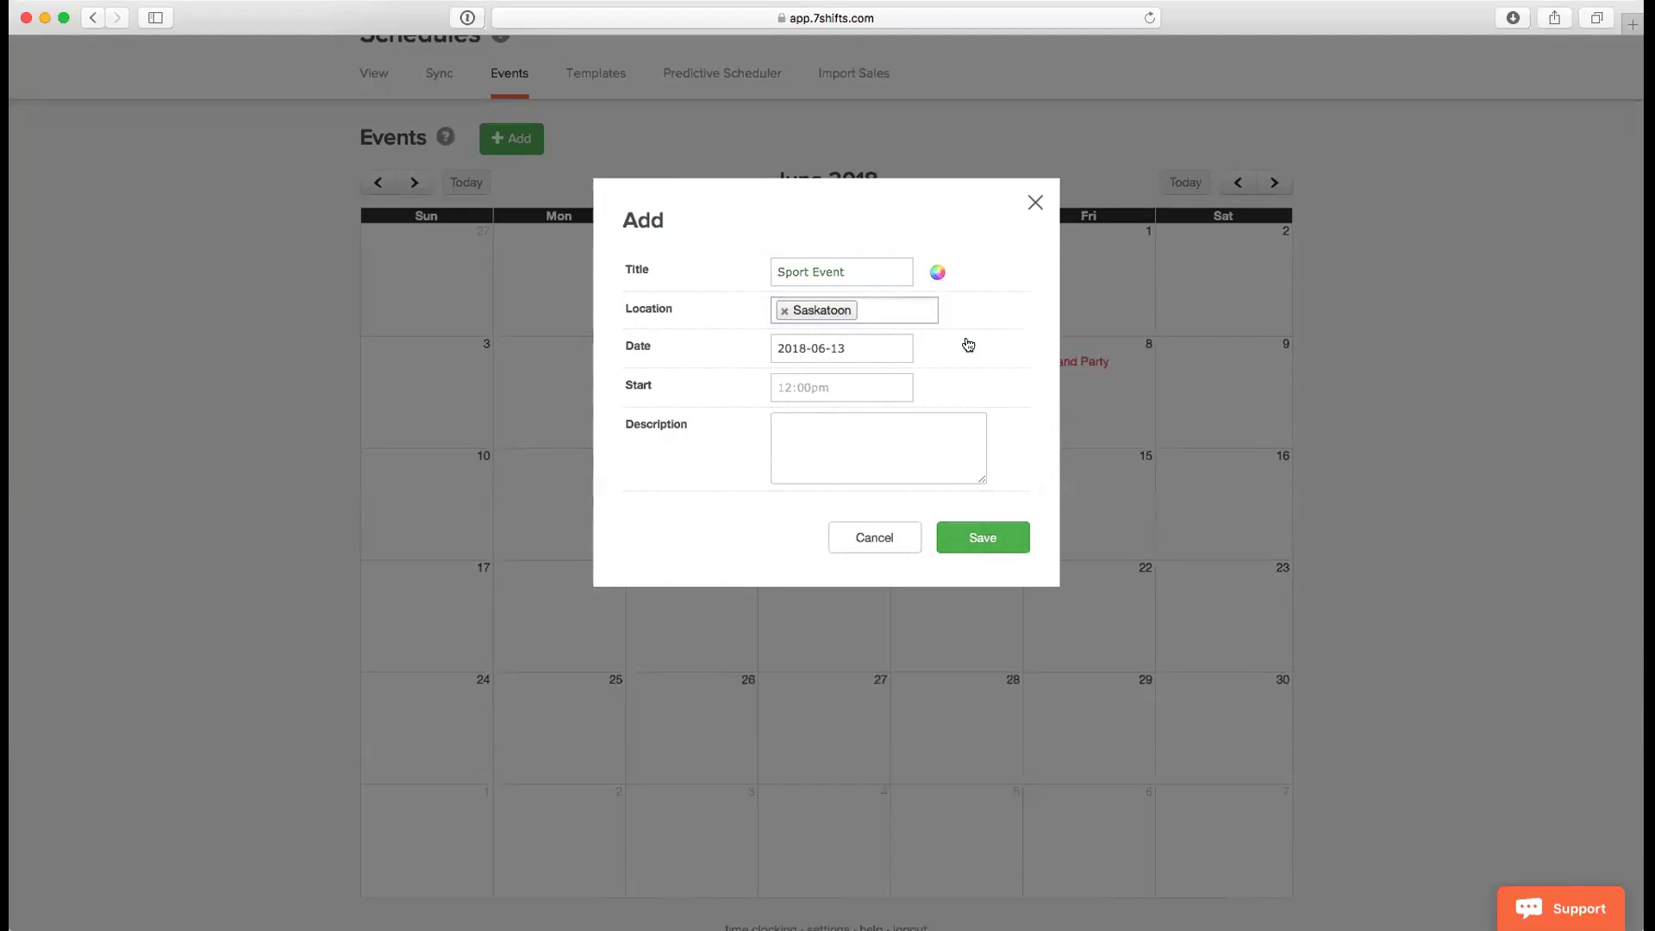
pyautogui.click(867, 386)
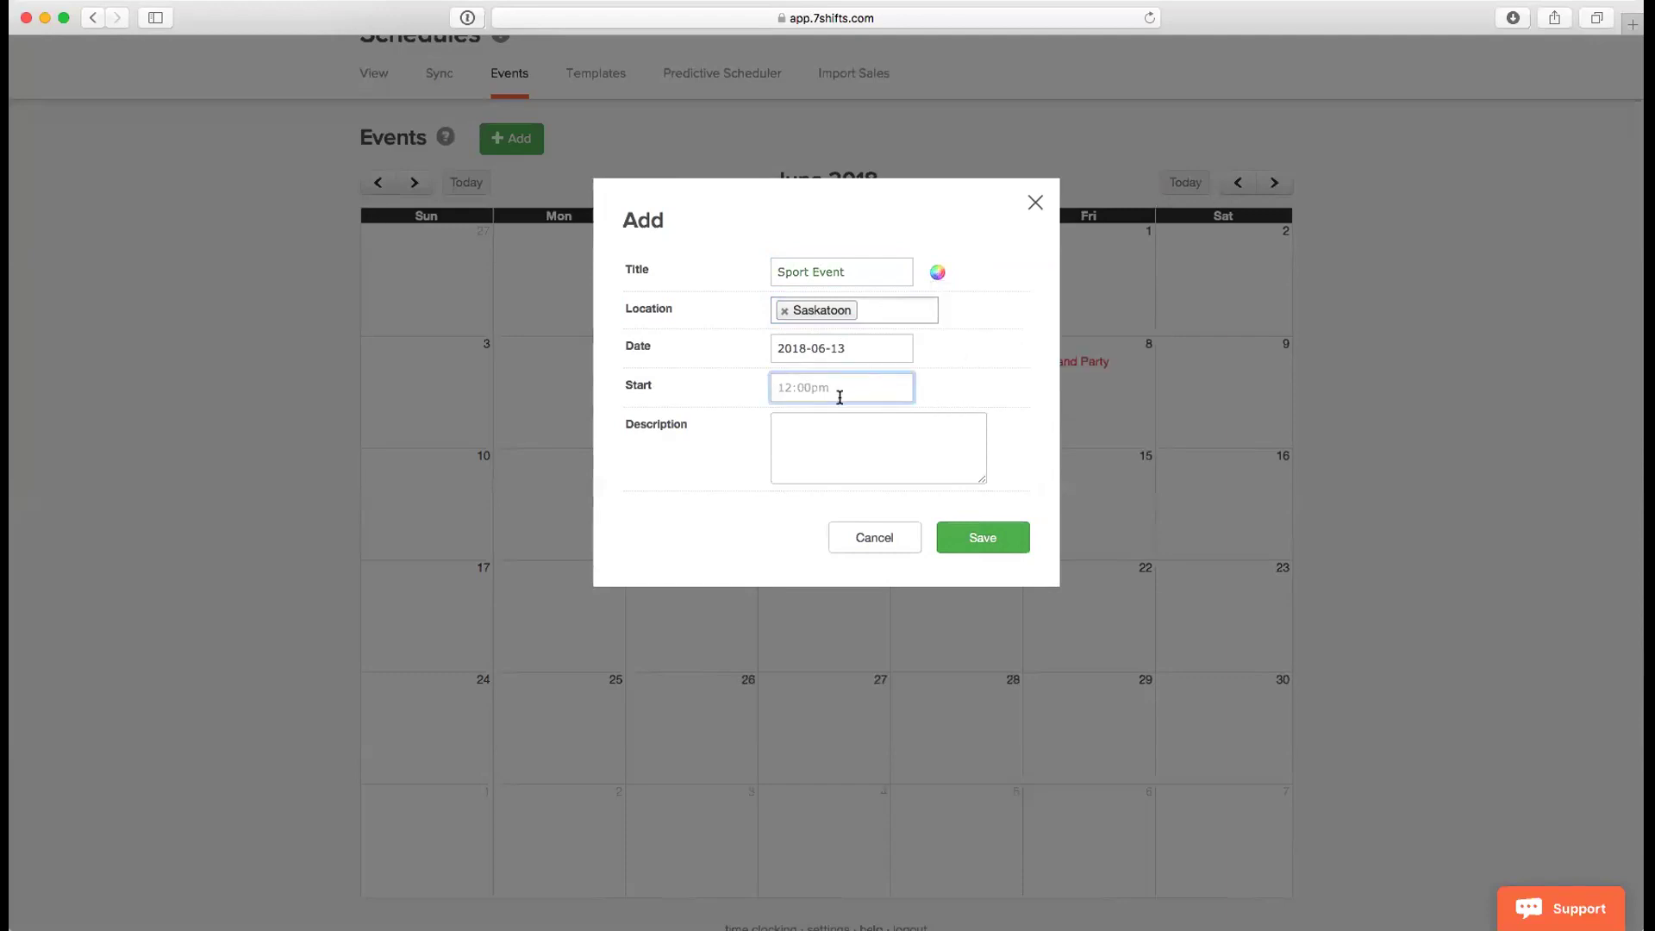
pyautogui.write('5p')
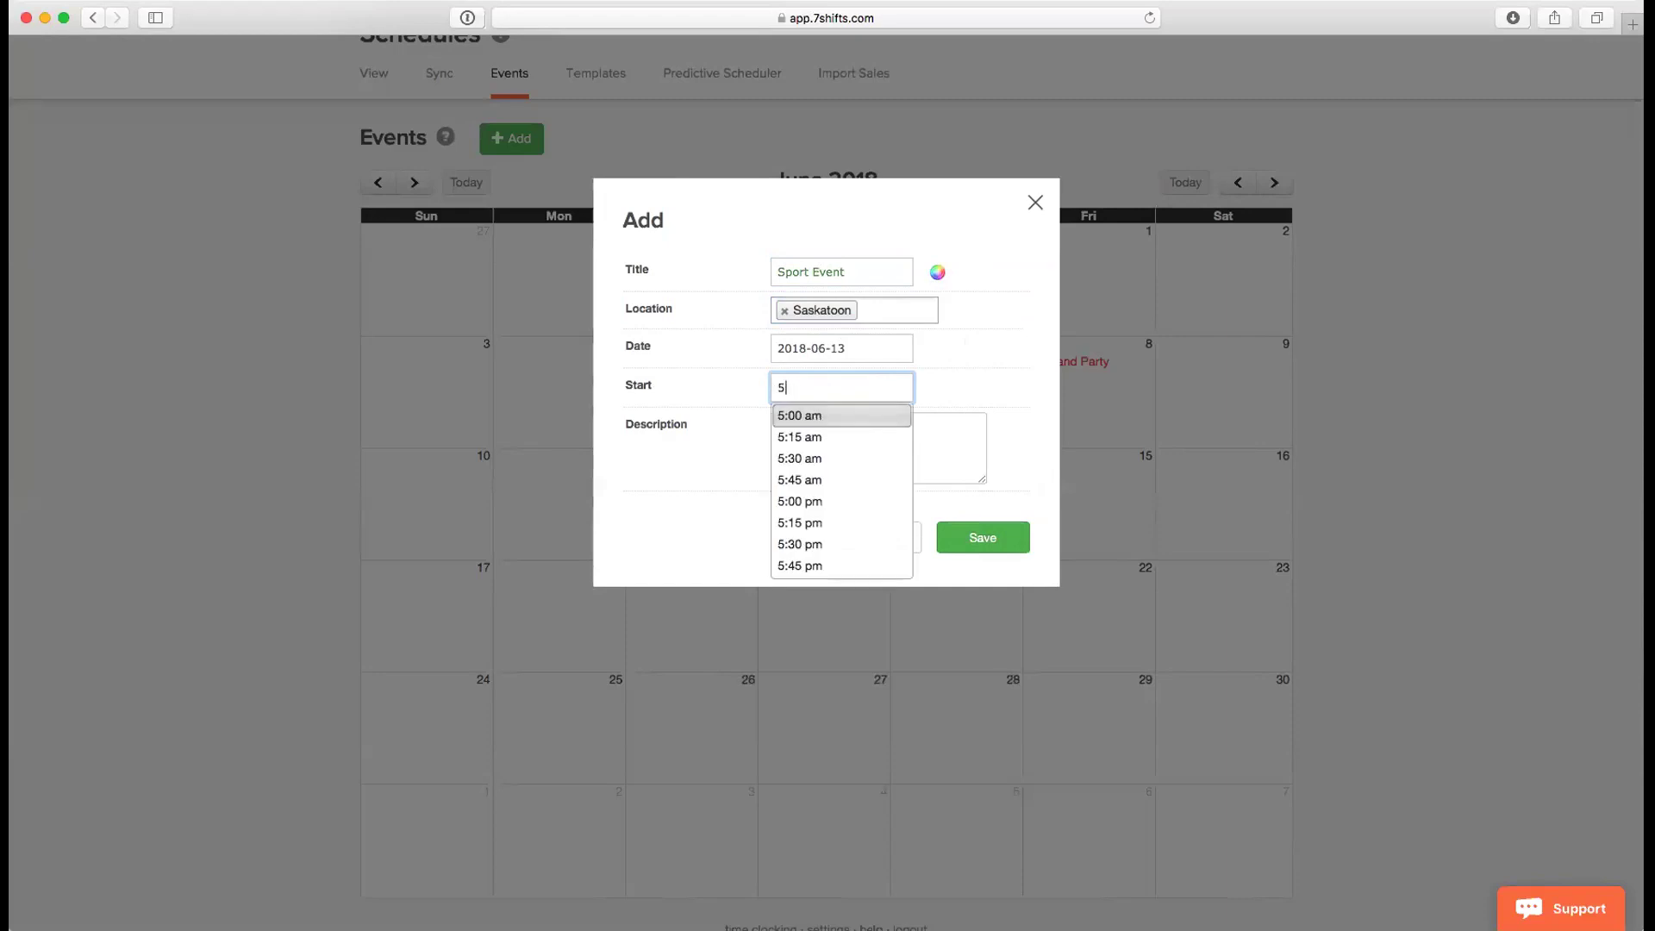
pyautogui.click(871, 448)
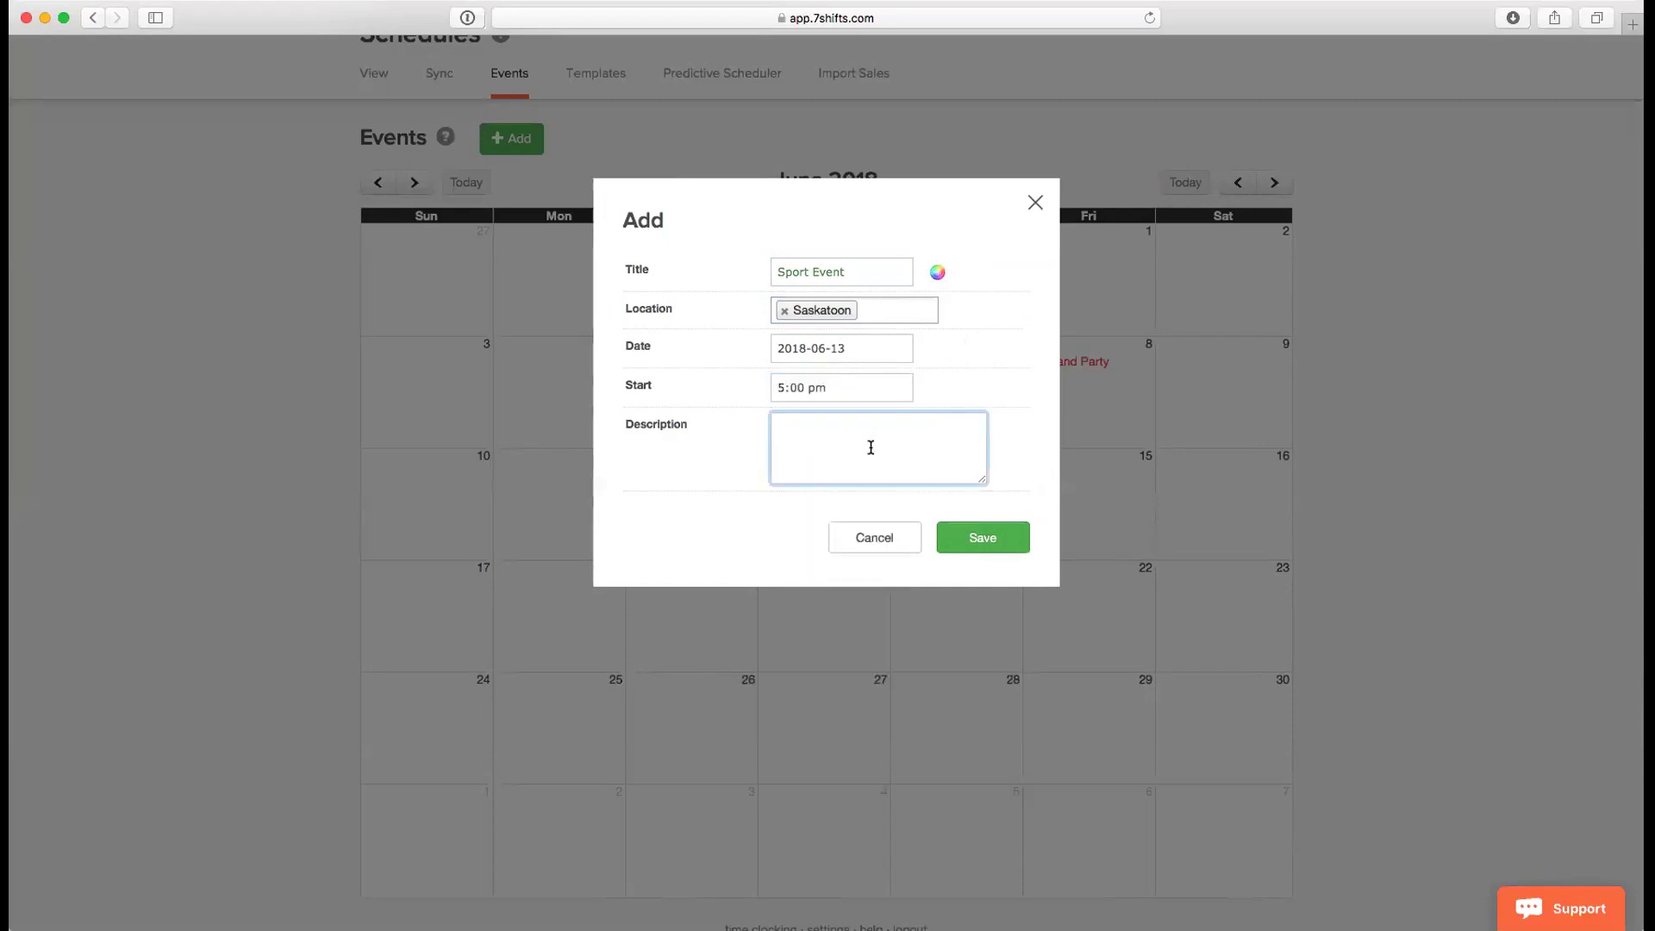
pyautogui.write('30 people expected')
pyautogui.click(967, 535)
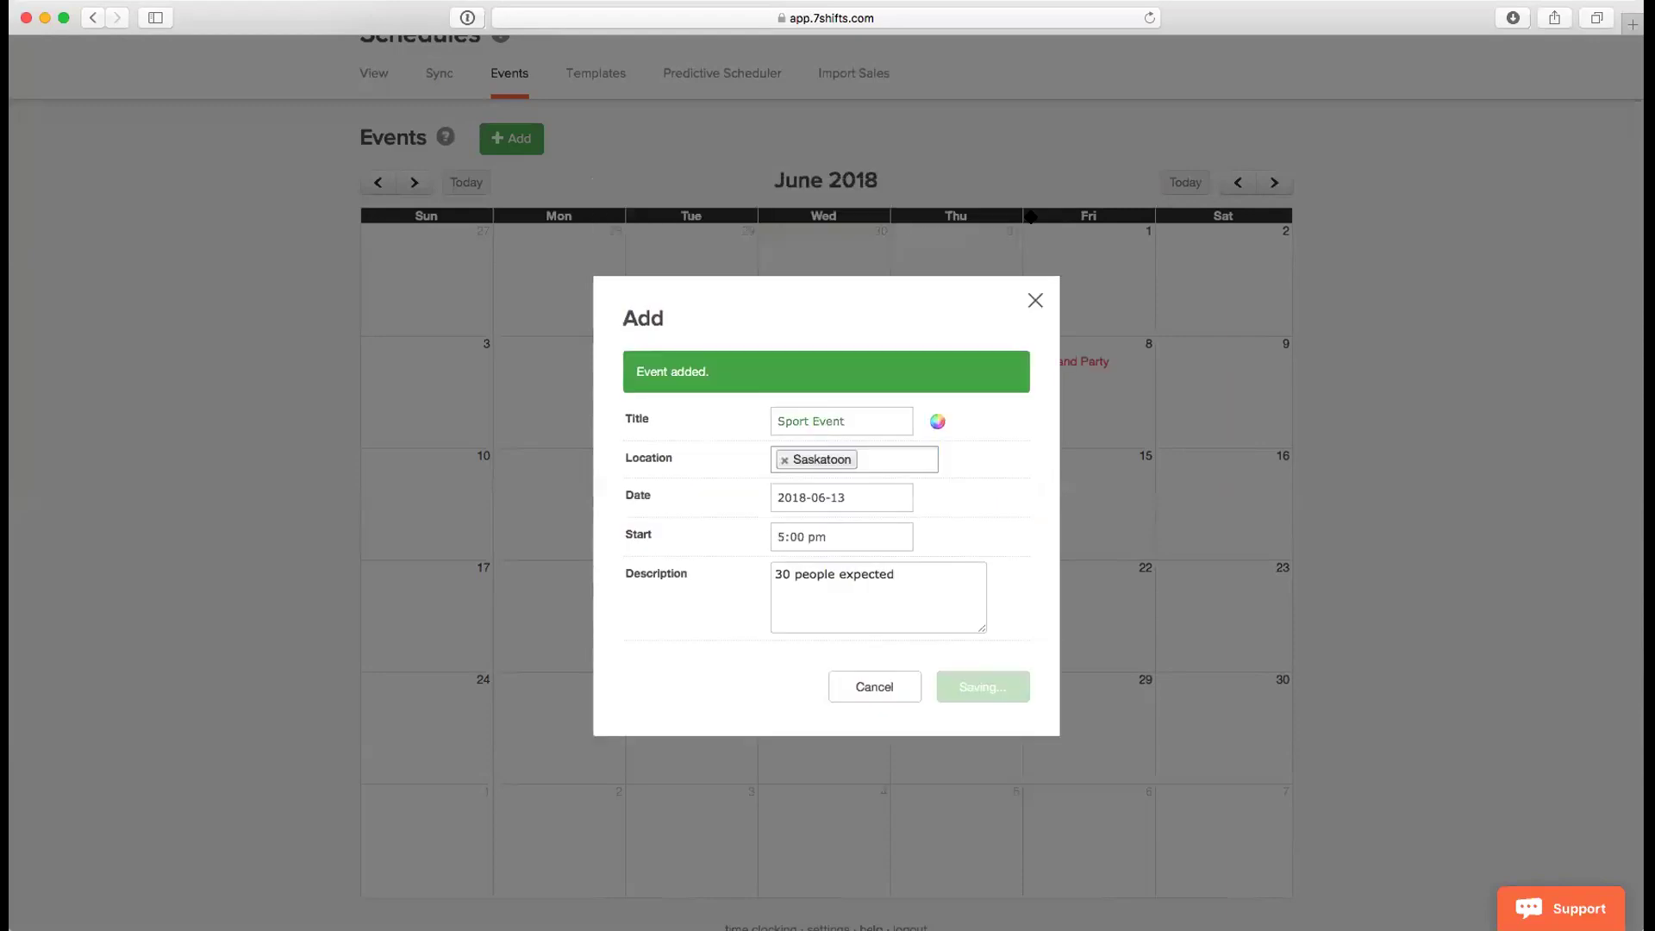
# - Close the event form and show the Jun 11–17 weekly schedule with the Sport Event
pyautogui.click(1036, 301)
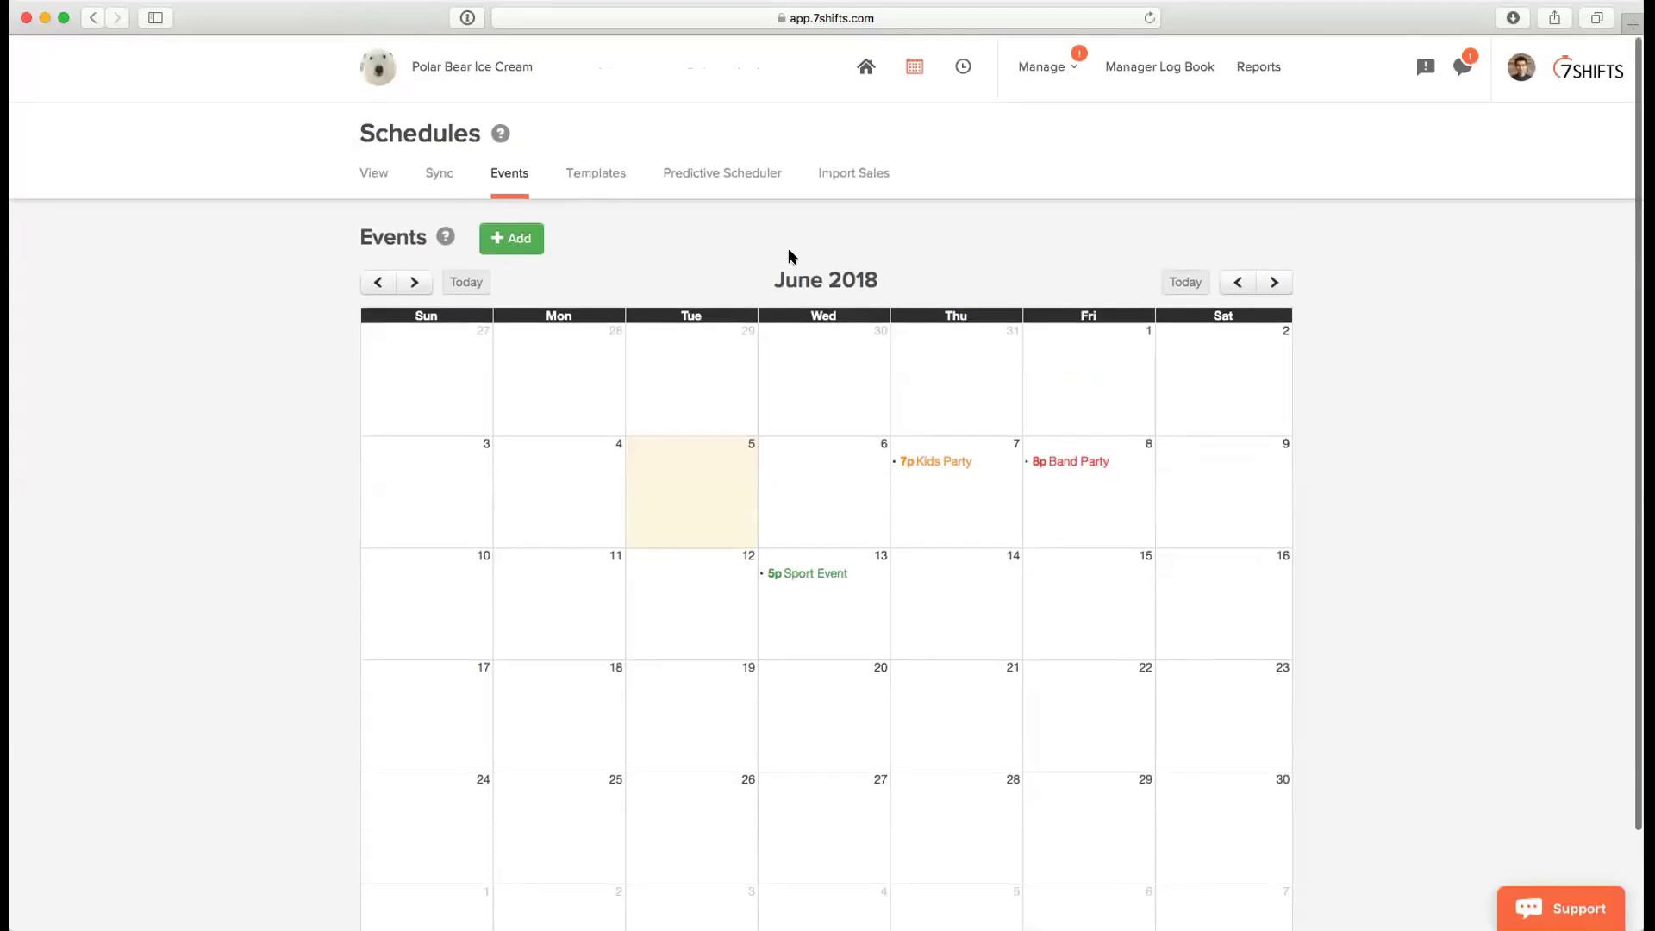
pyautogui.click(380, 179)
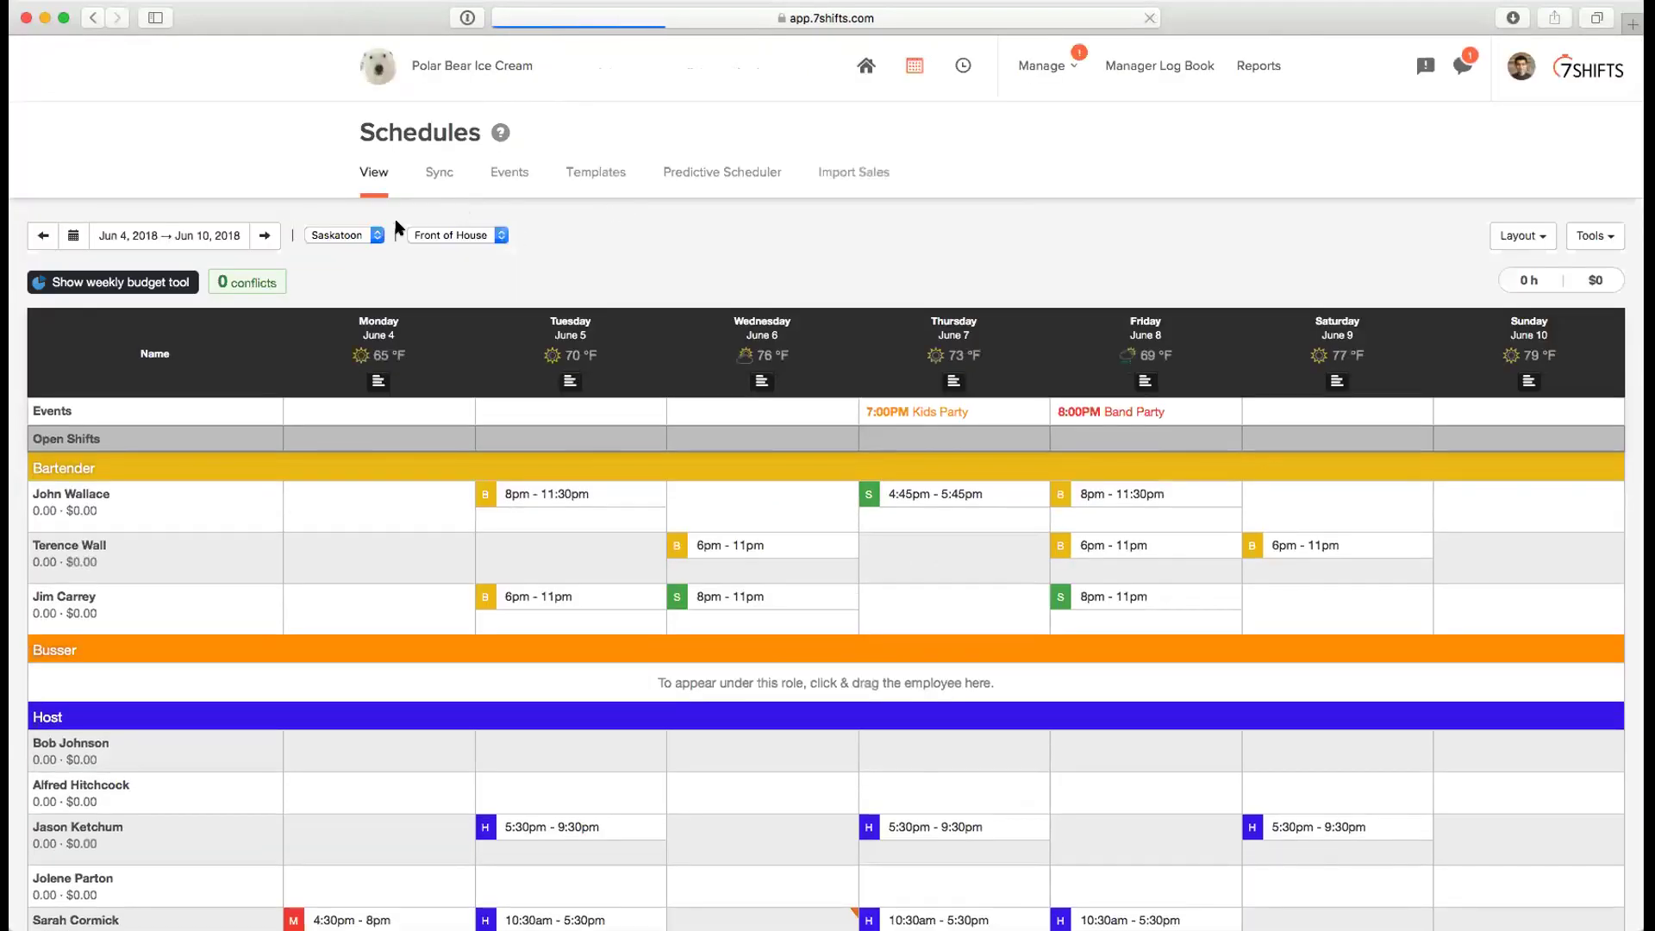
pyautogui.click(264, 235)
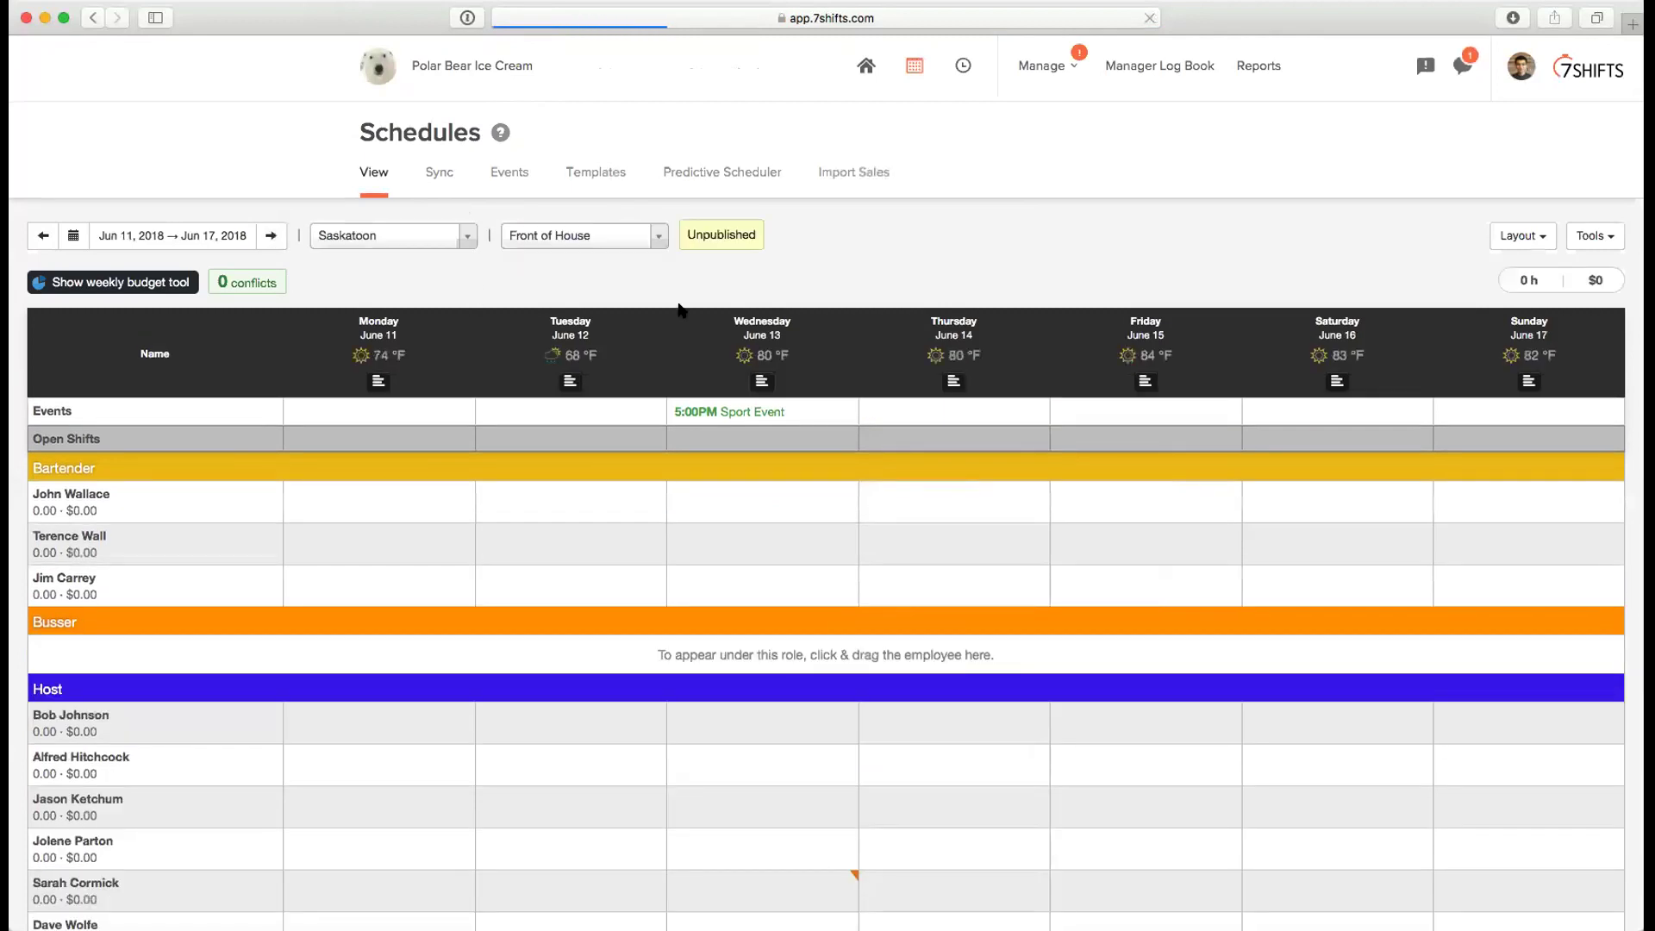
pyautogui.moveTo(779, 414)
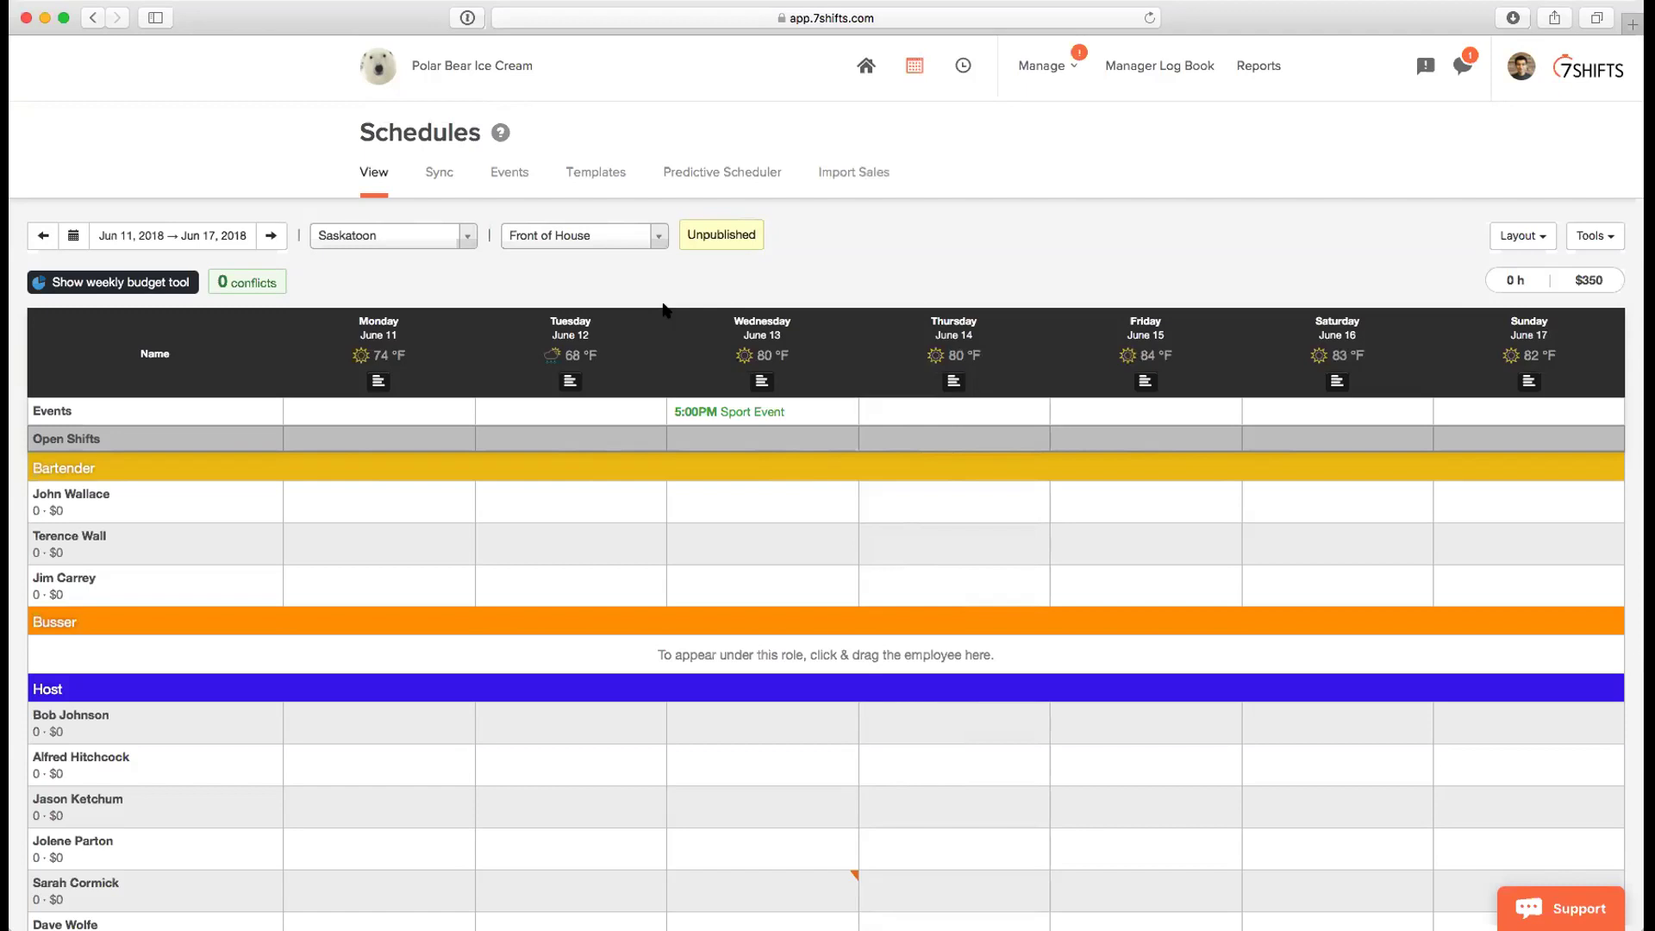
# - Show the saved schedule templates under Schedules > Templates
pyautogui.click(602, 177)
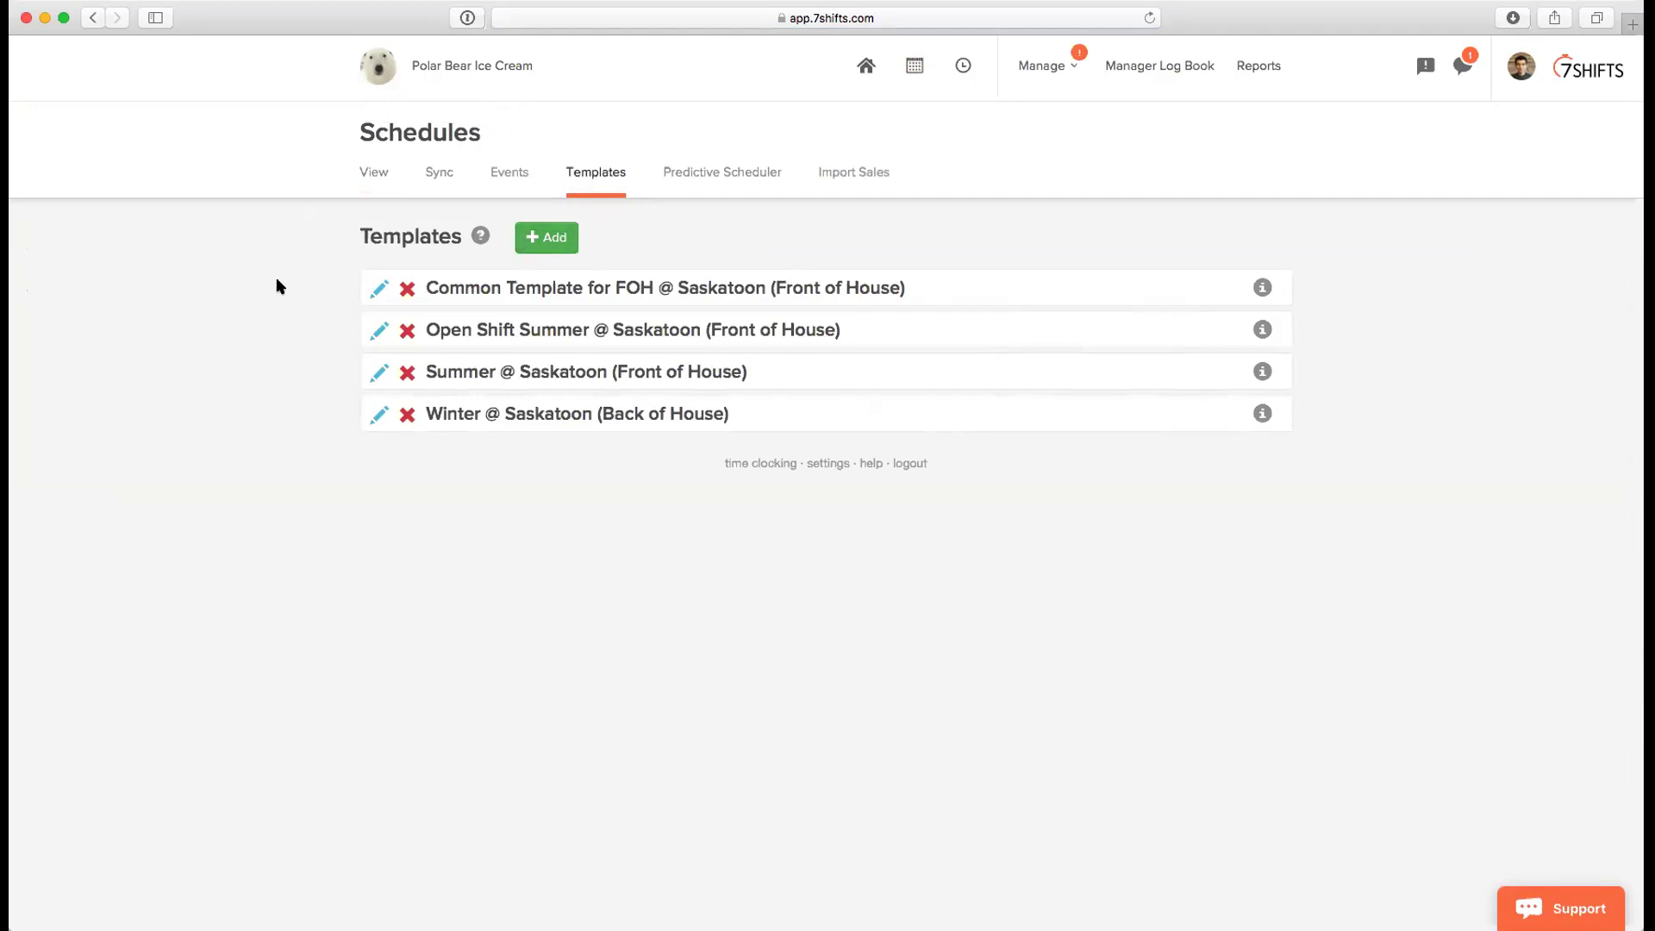
# - Open Common Template for FOH and review its shifts, projected sales and labor targets
pyautogui.click(378, 293)
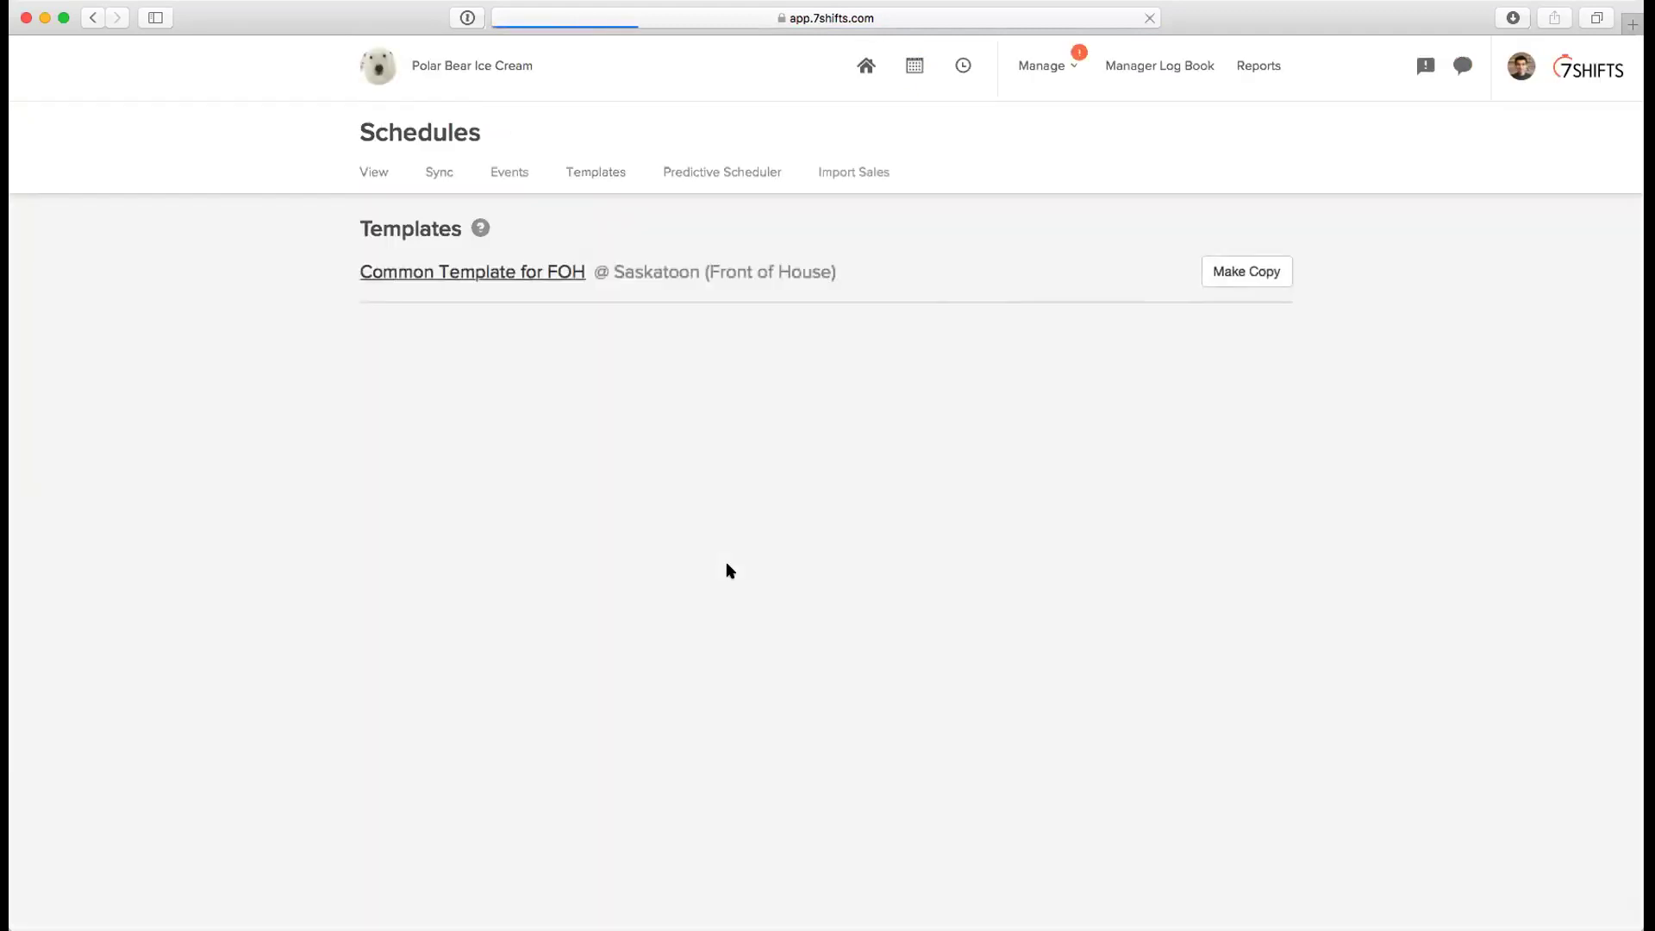
pyautogui.scroll(-2, 729, 571)
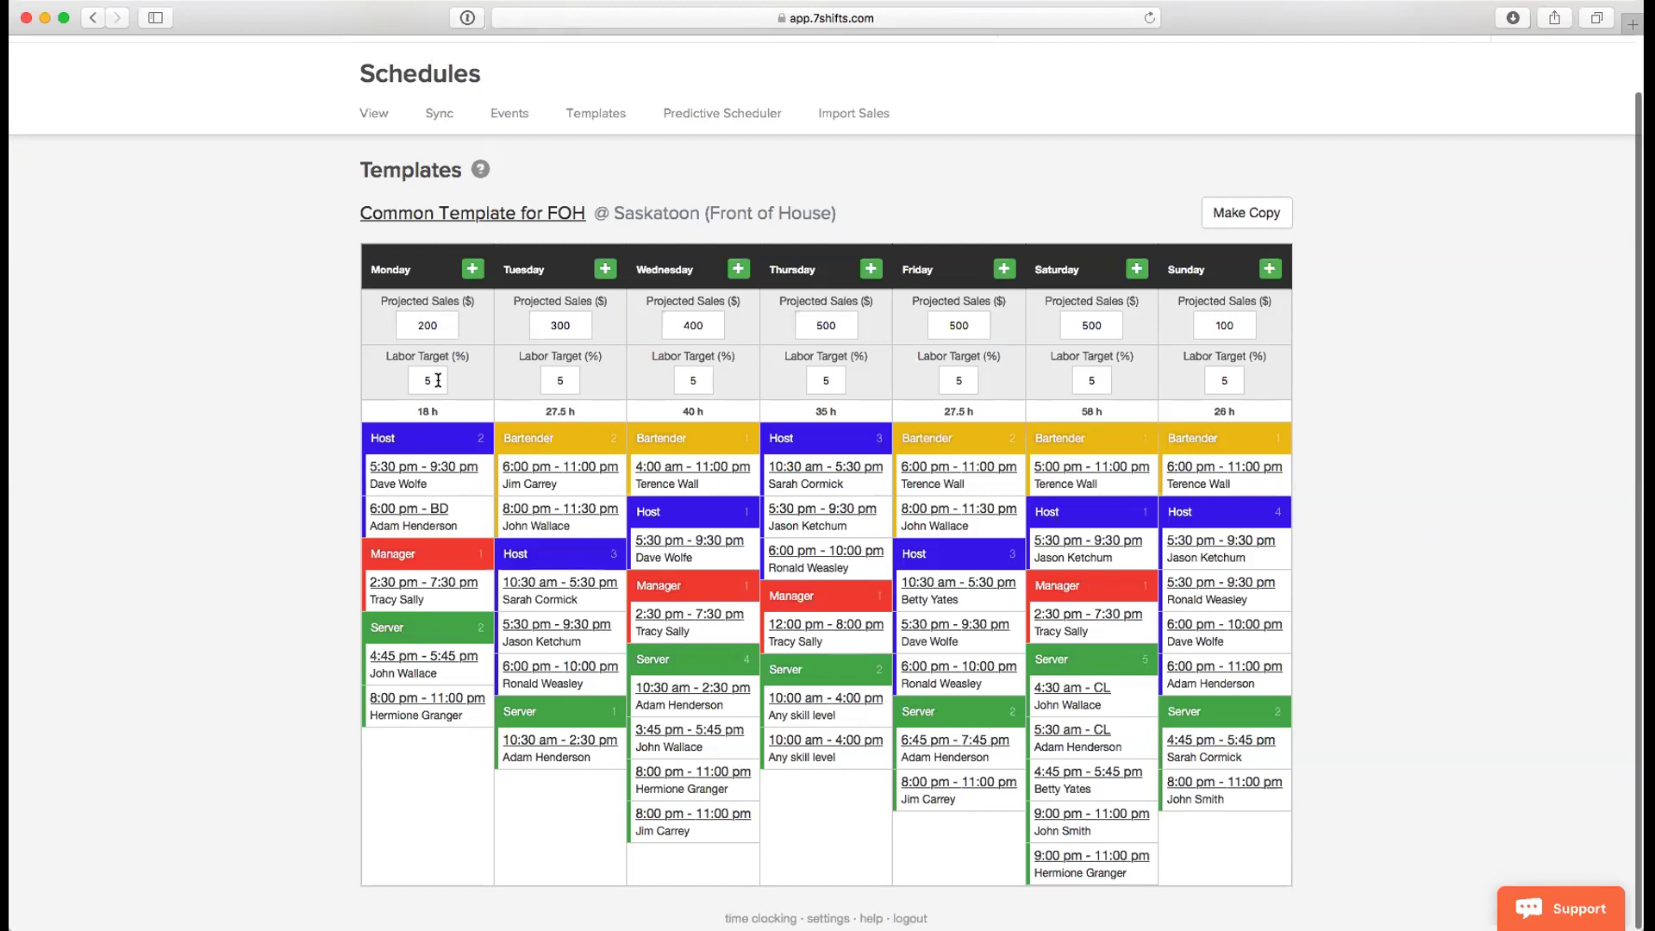
pyautogui.scroll(2, 438, 380)
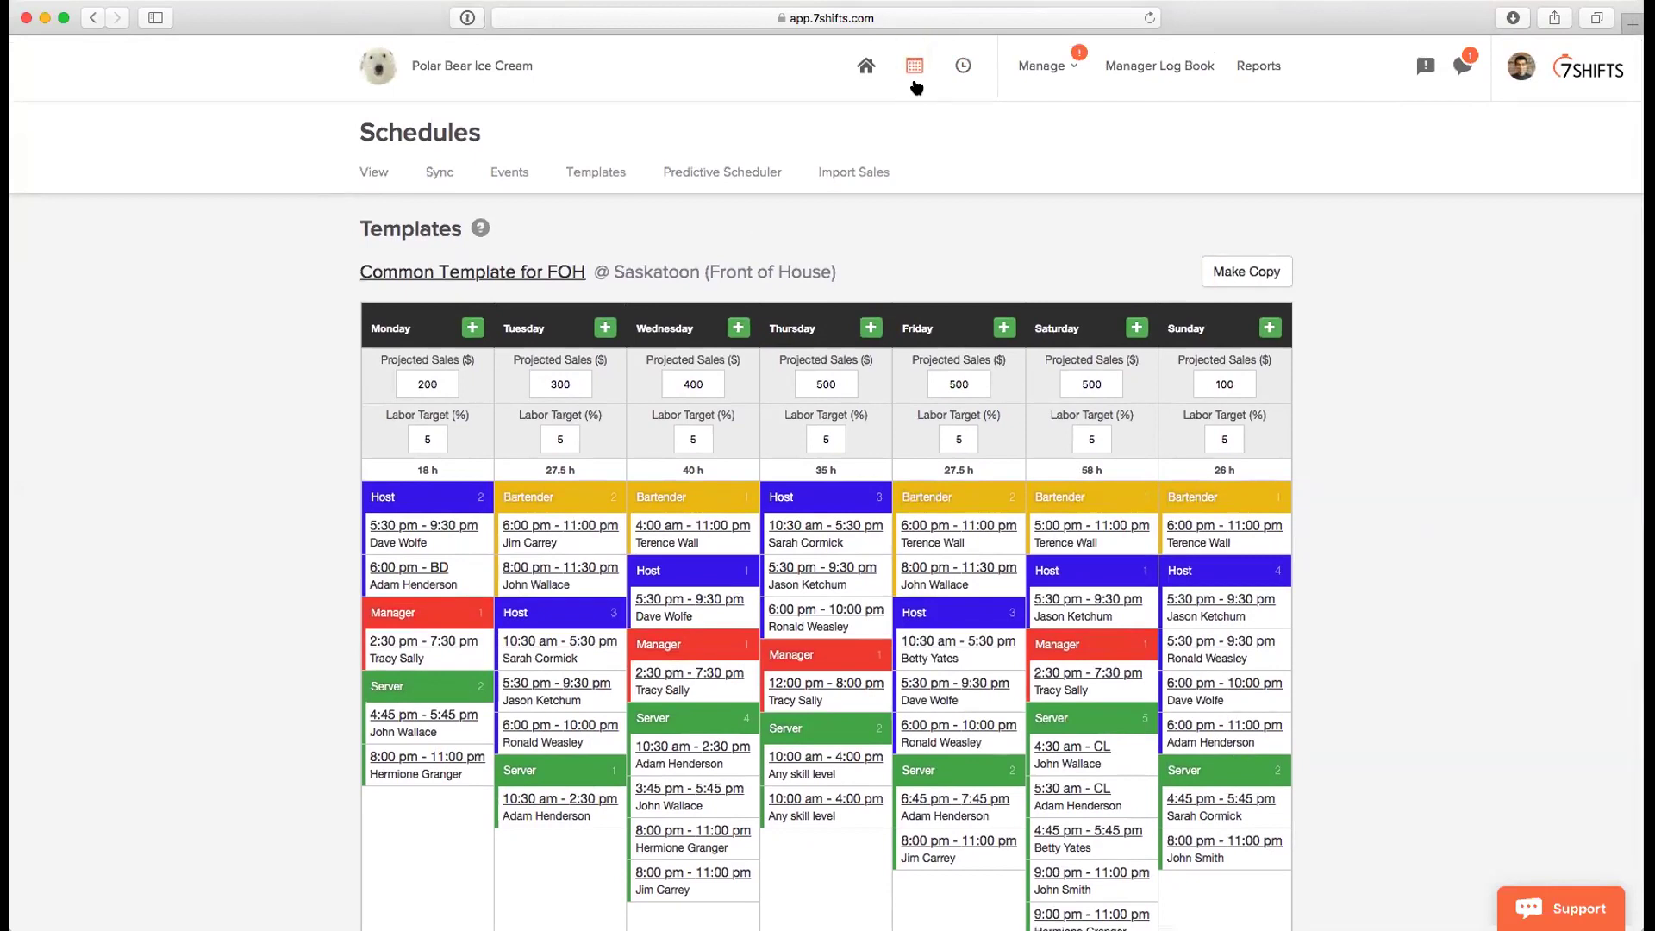
# - Fill the Jun 11–17 schedule from Common Template for FOH and continue past the warnings
pyautogui.click(917, 74)
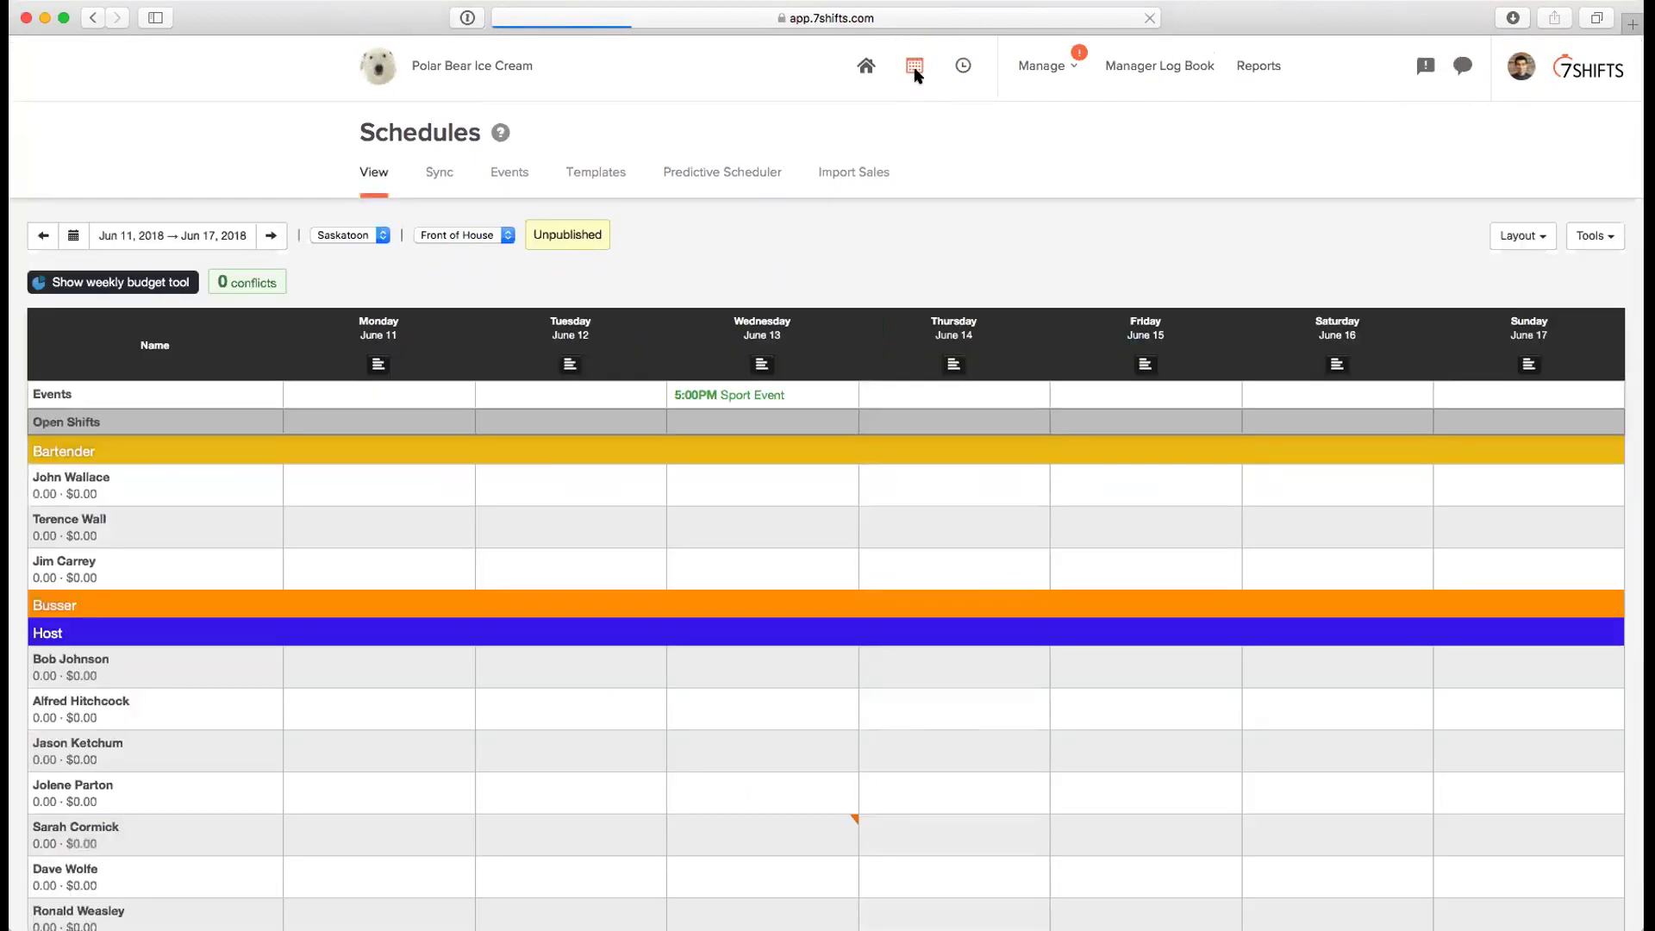
pyautogui.scroll(-5, 317, 257)
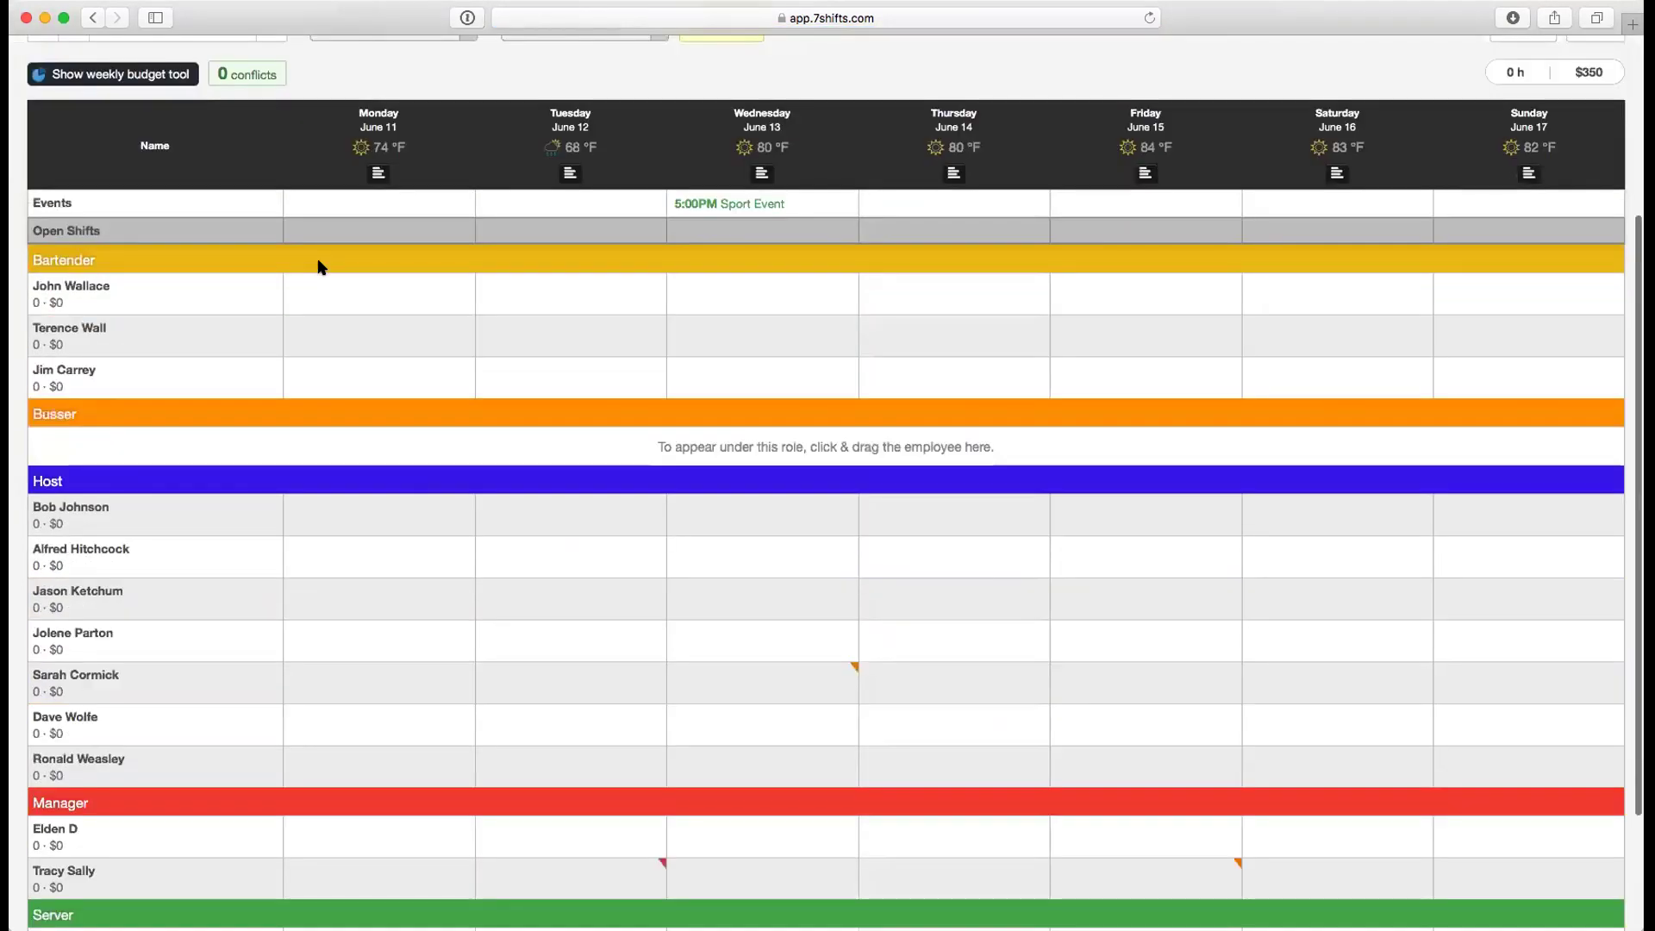
pyautogui.scroll(5, 318, 268)
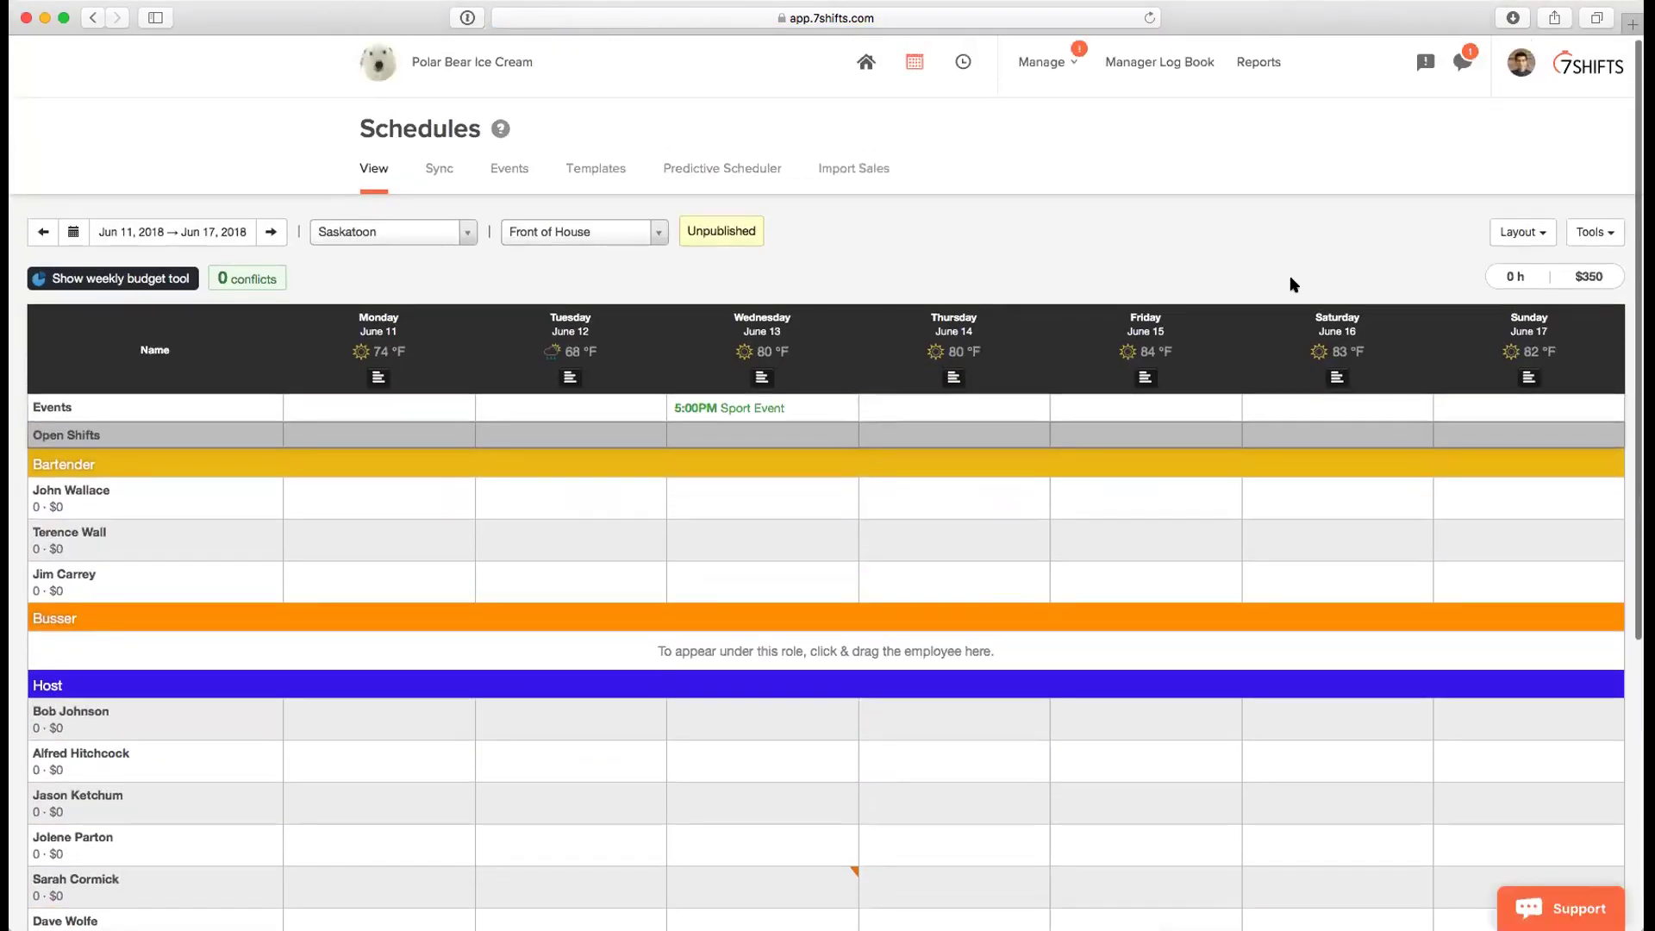
pyautogui.click(1595, 232)
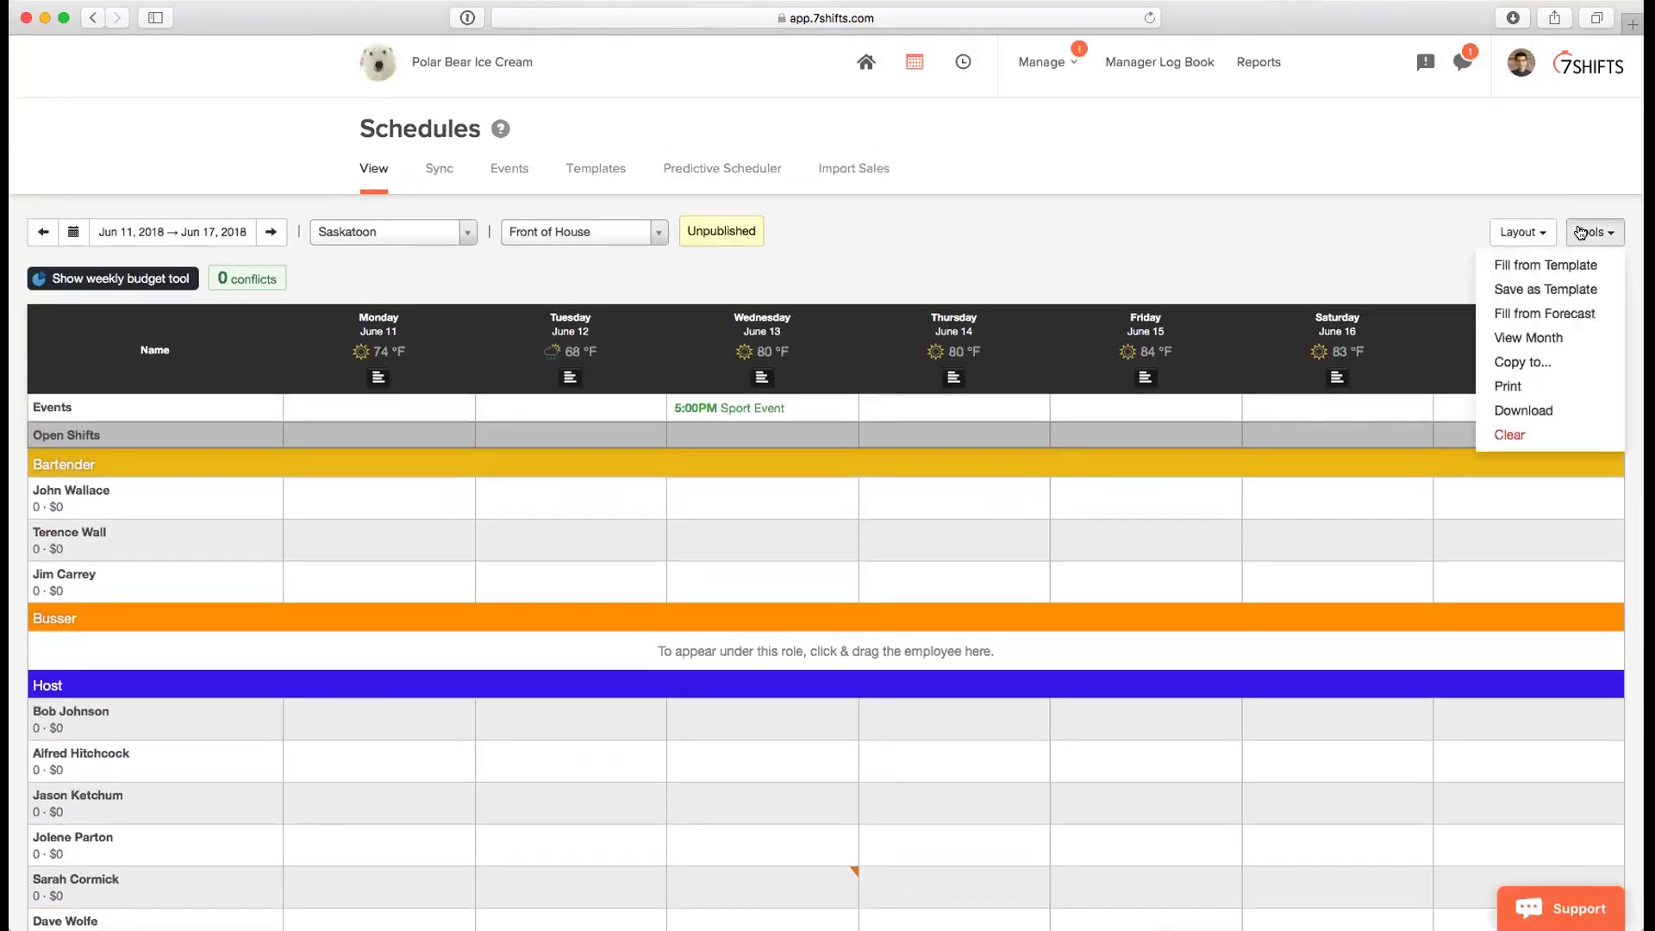
pyautogui.click(1542, 265)
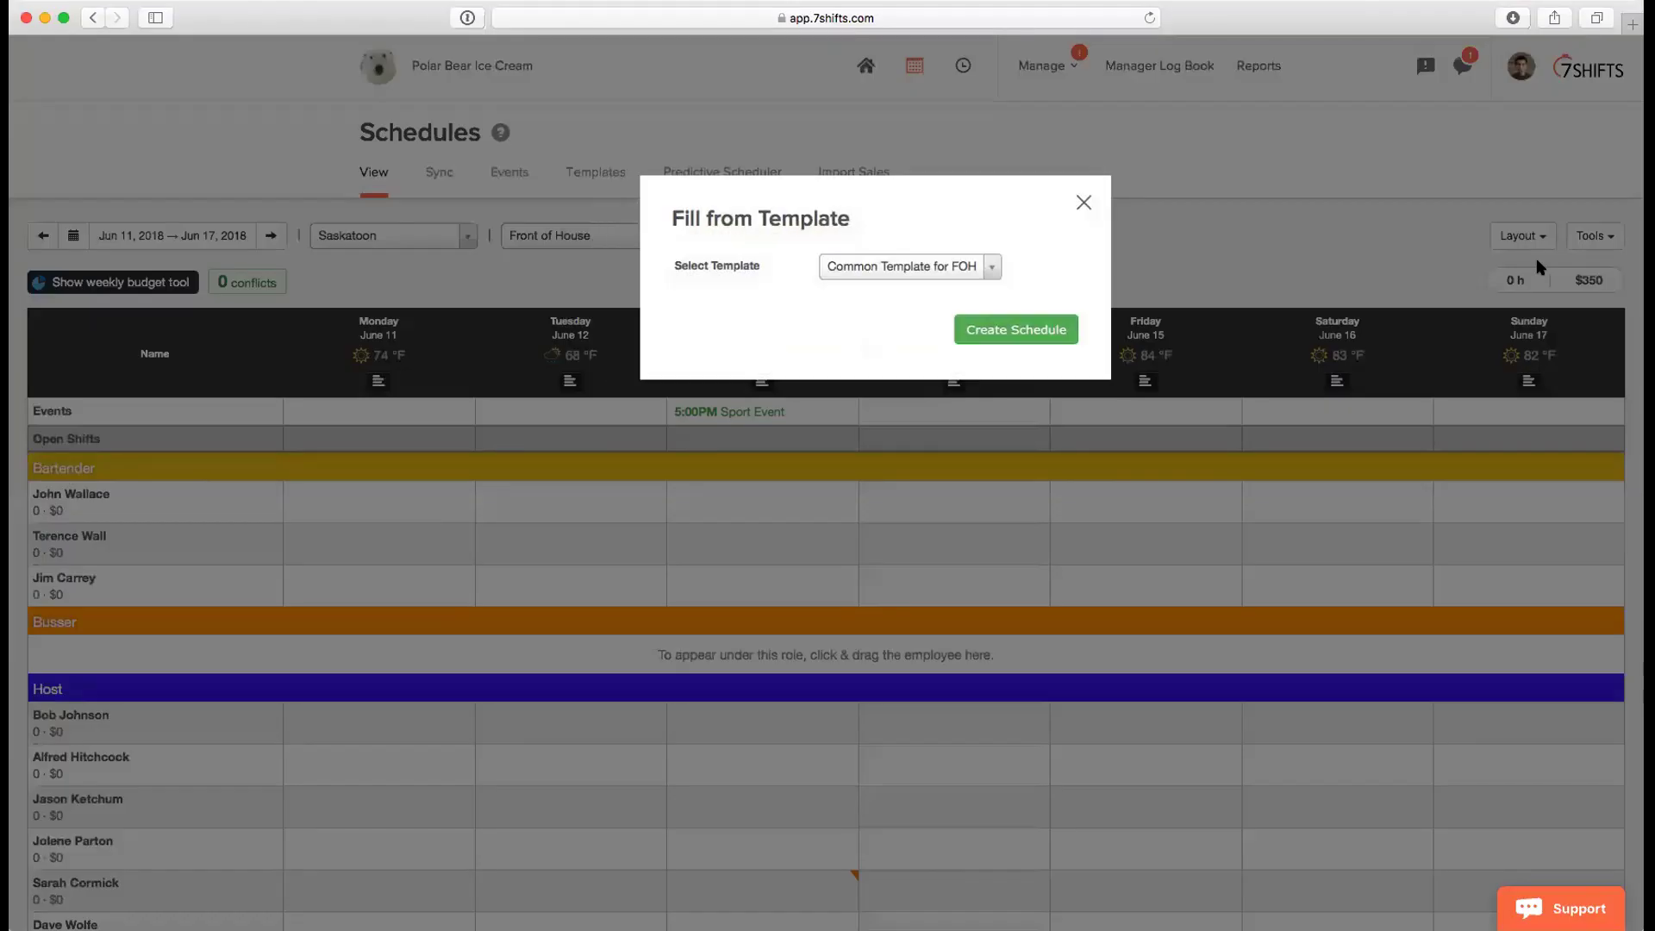
pyautogui.click(892, 268)
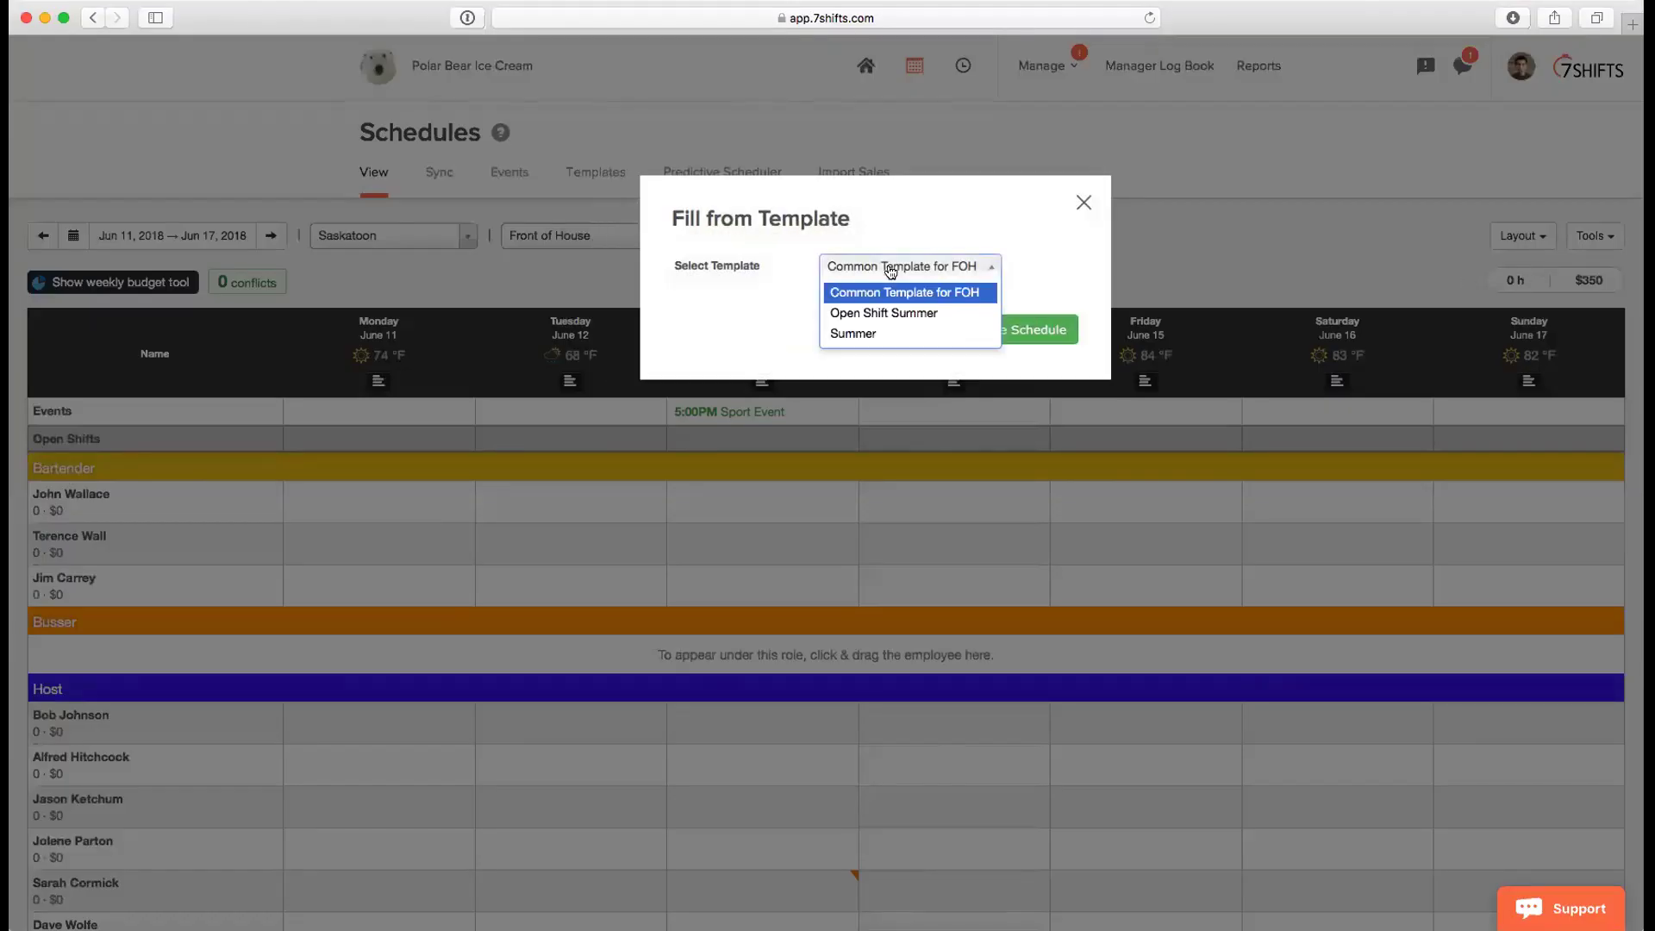
pyautogui.click(891, 270)
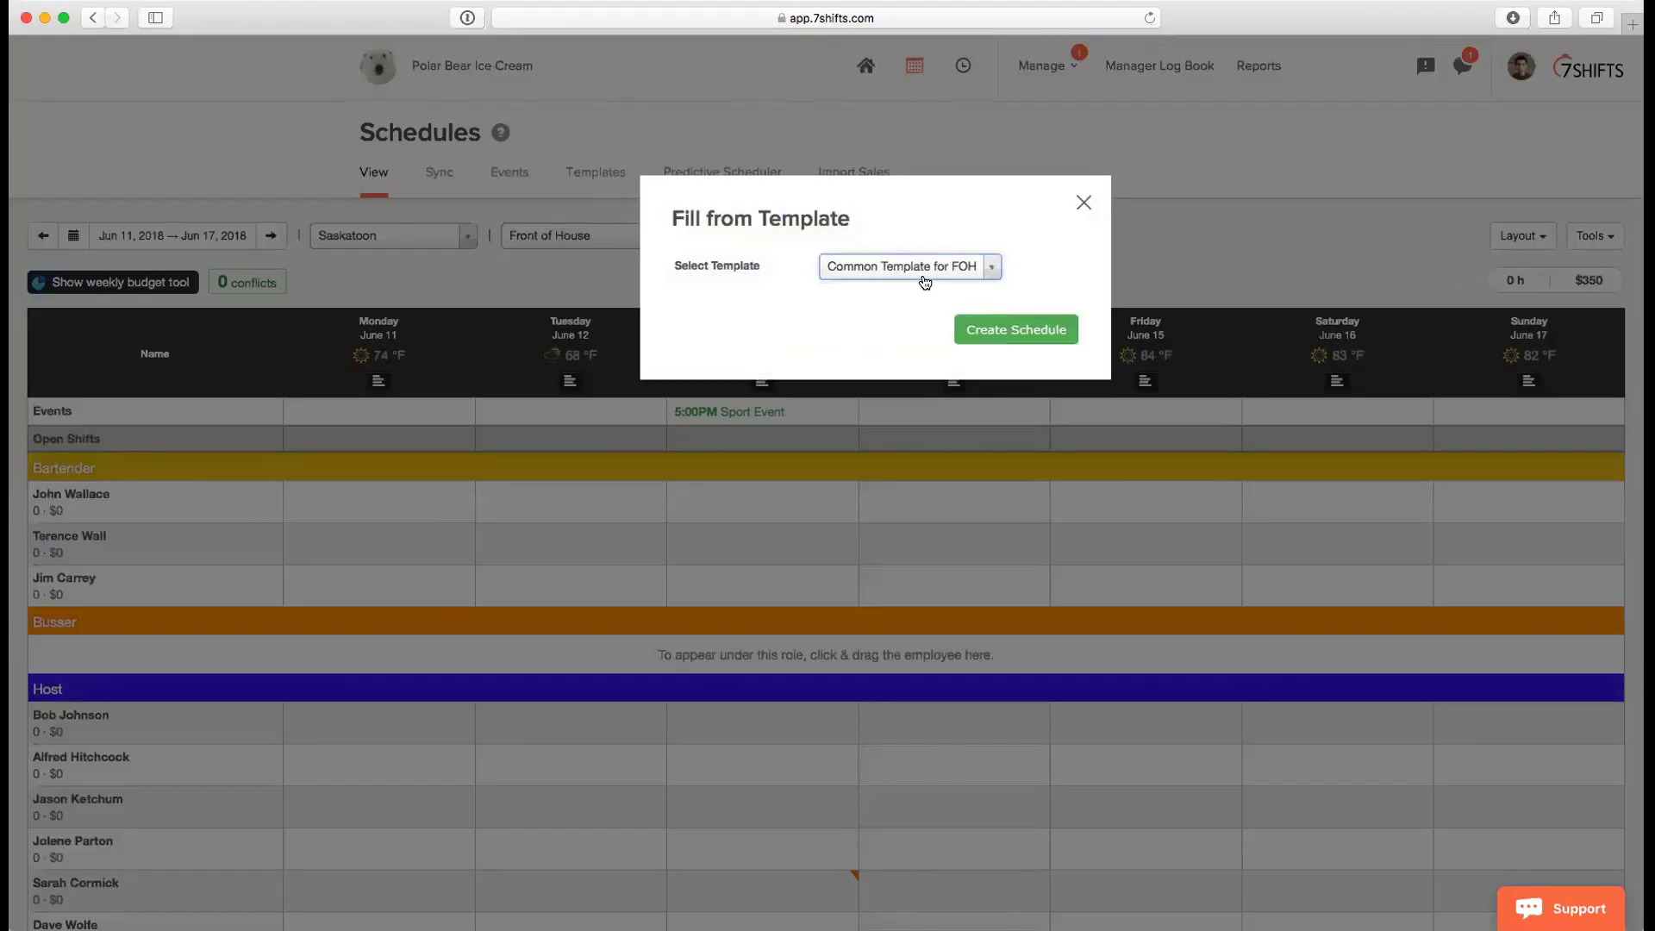
pyautogui.click(994, 329)
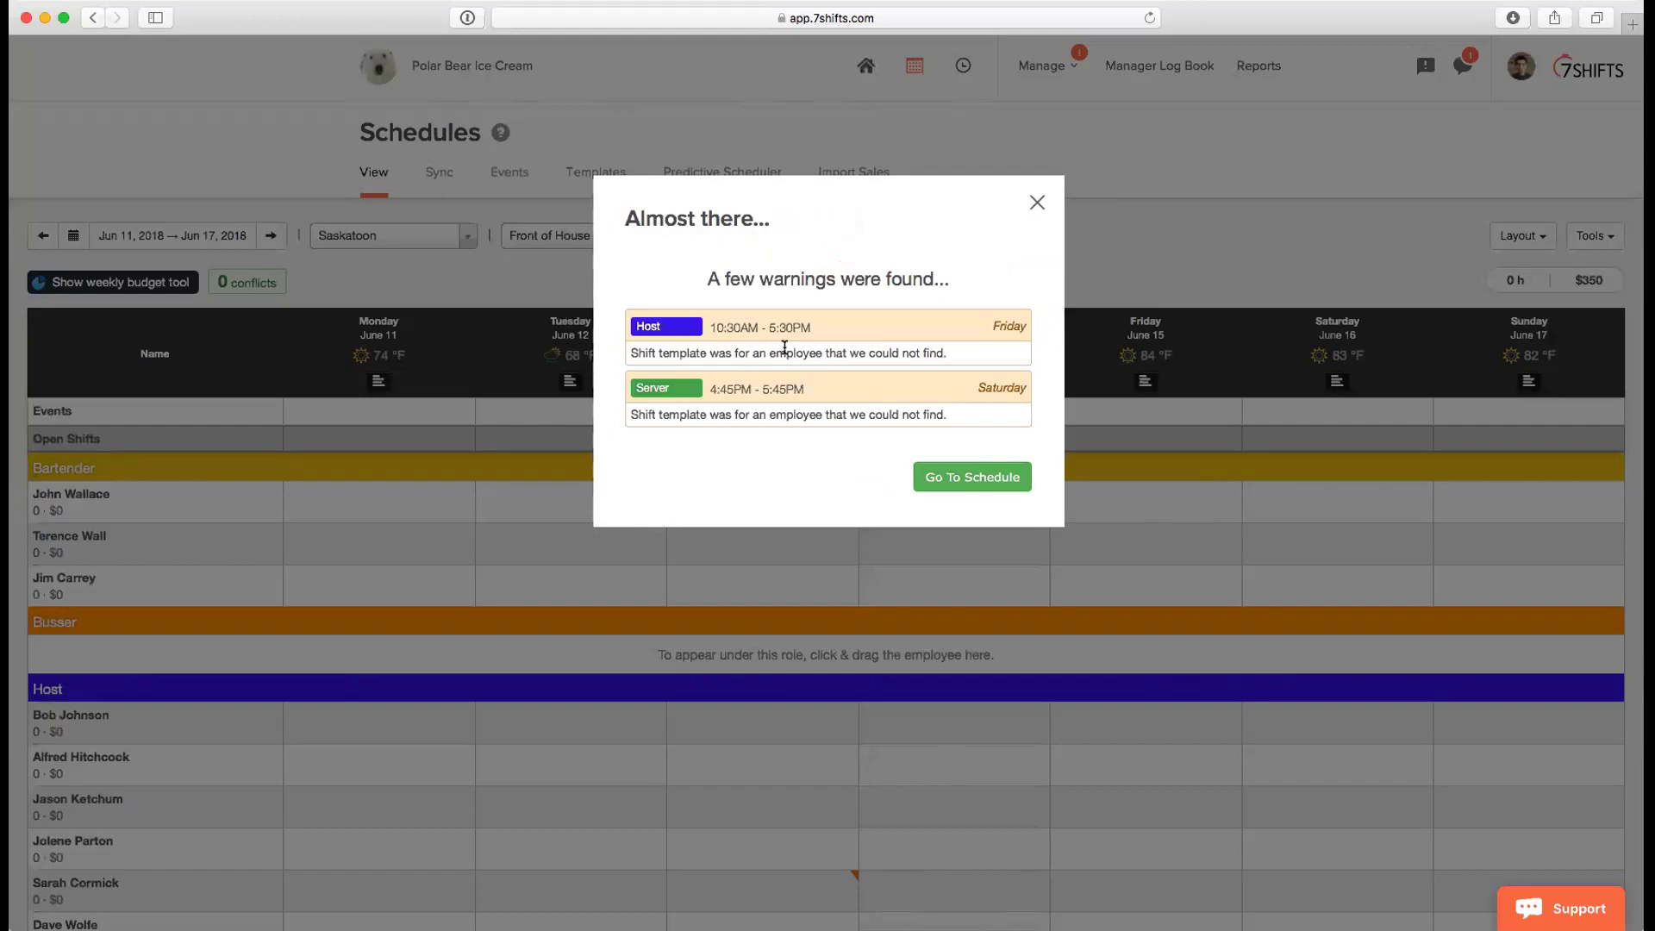
pyautogui.click(949, 468)
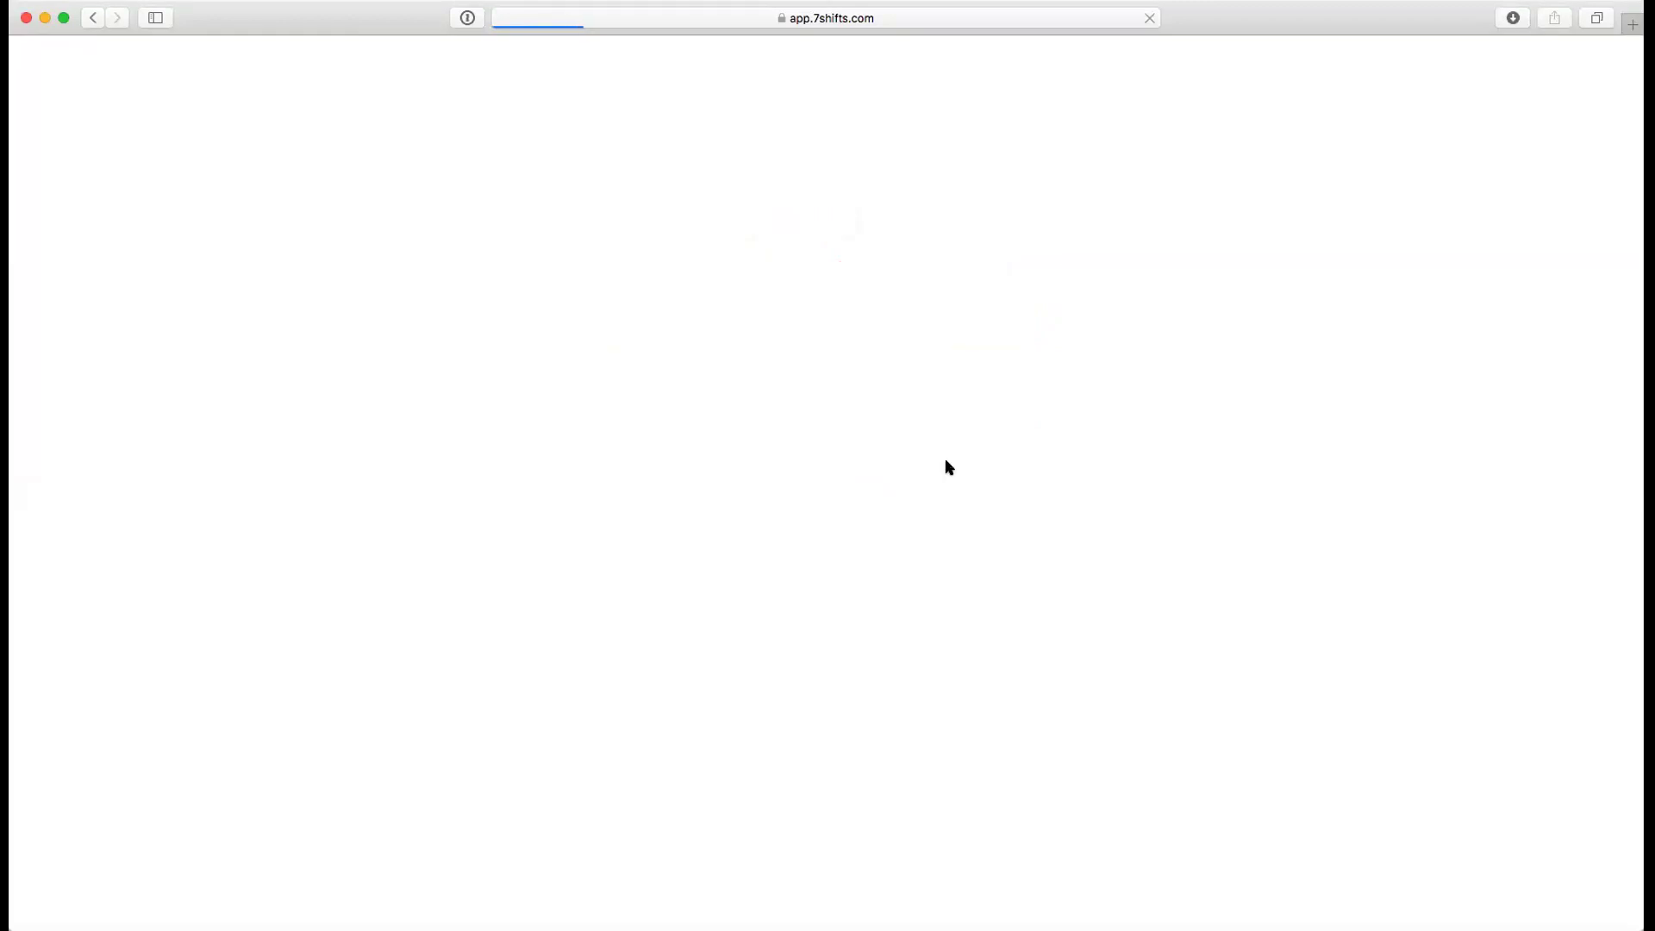
pyautogui.scroll(-5, 853, 528)
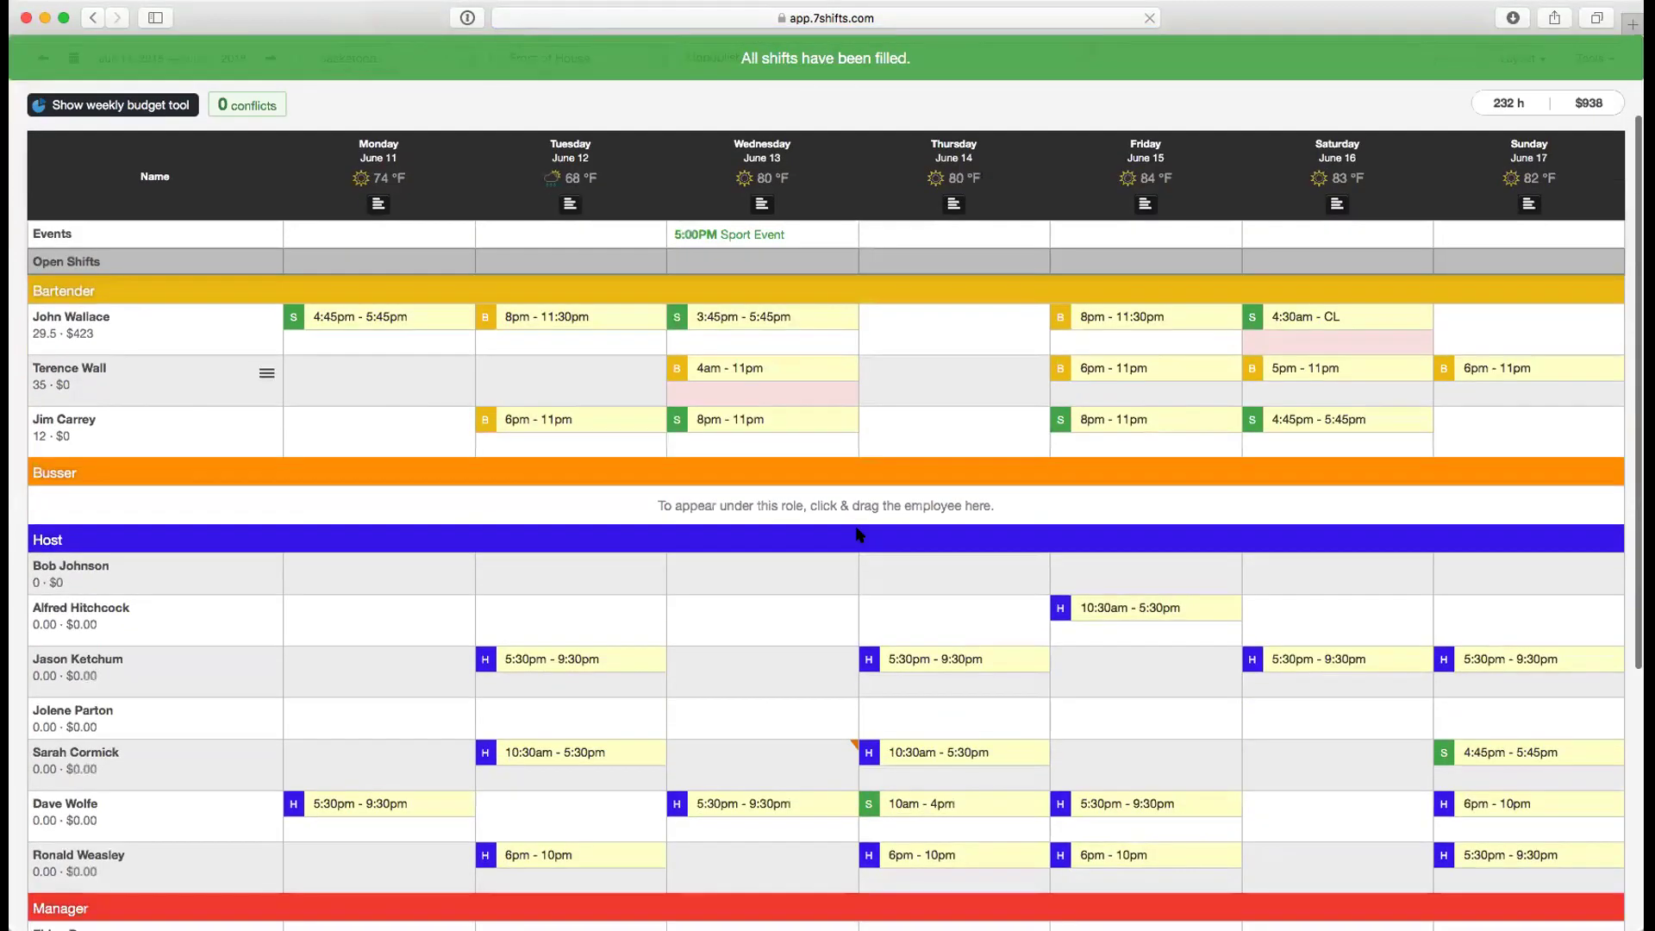
pyautogui.scroll(-3, 860, 534)
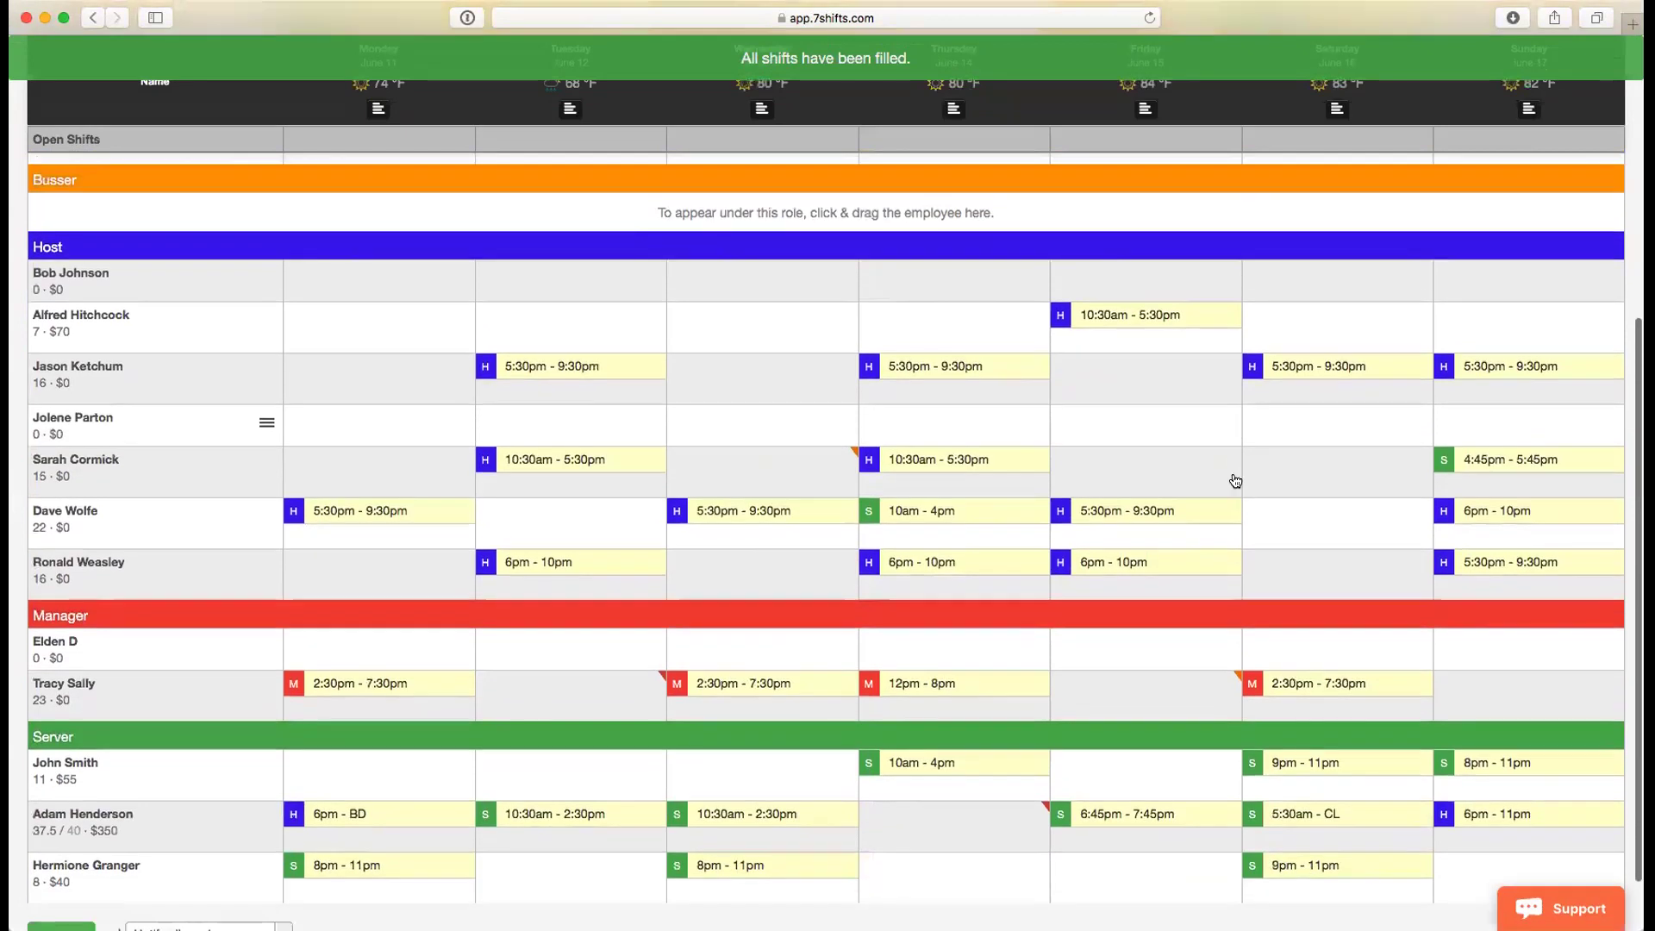
pyautogui.scroll(-1, 1235, 481)
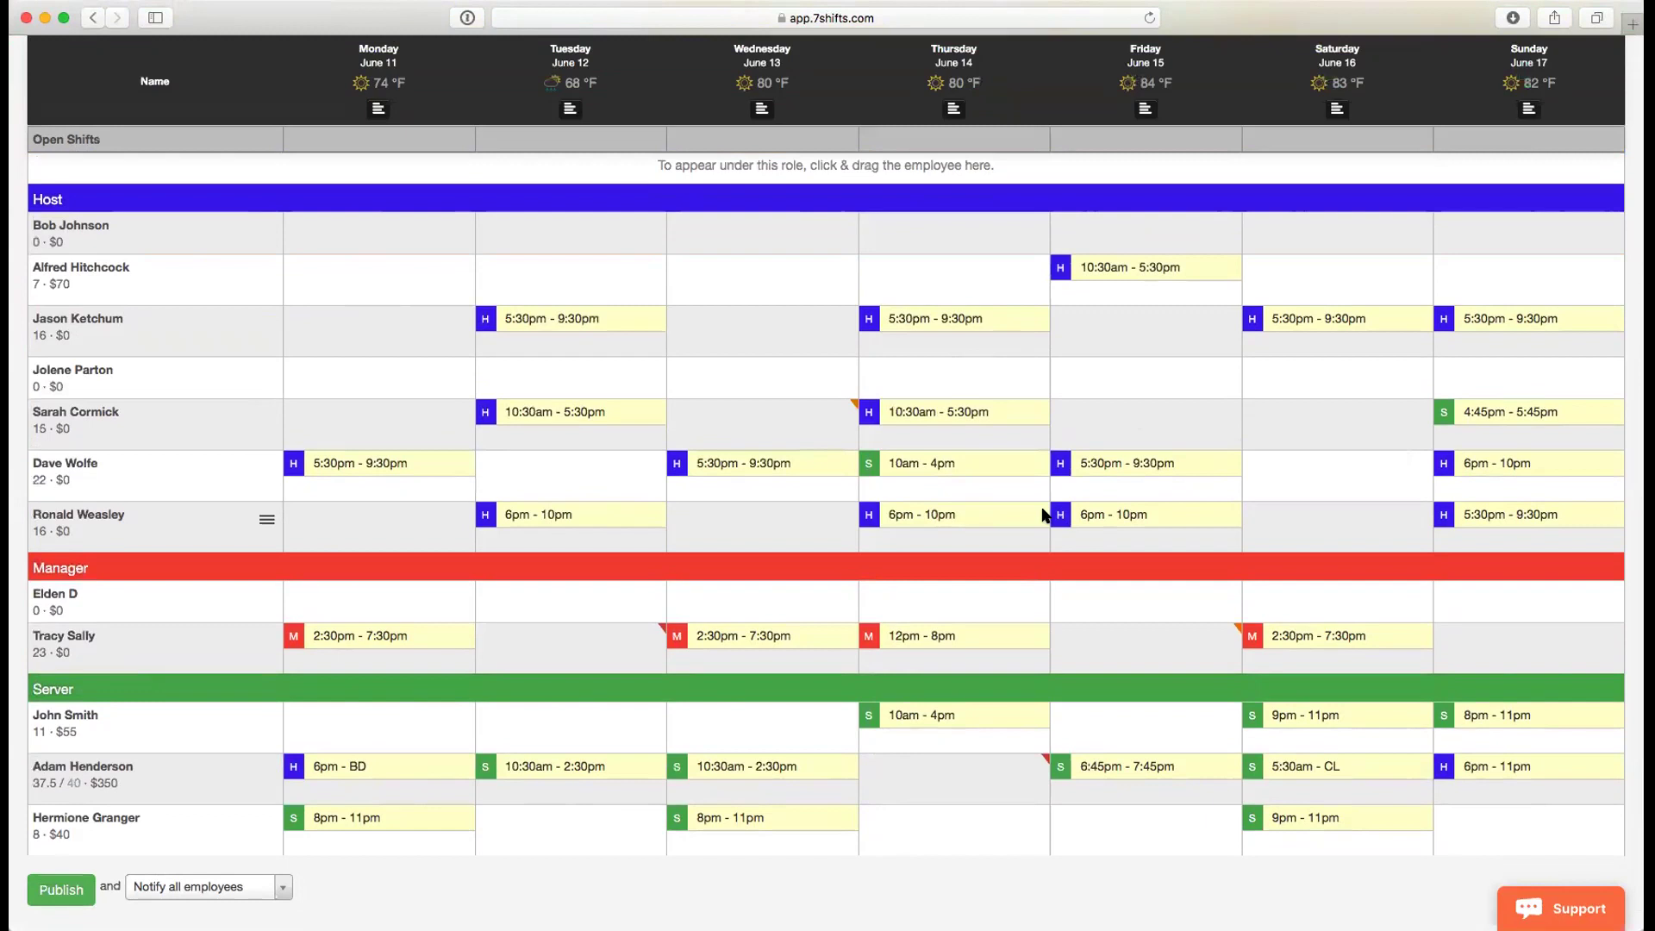
pyautogui.scroll(1, 948, 521)
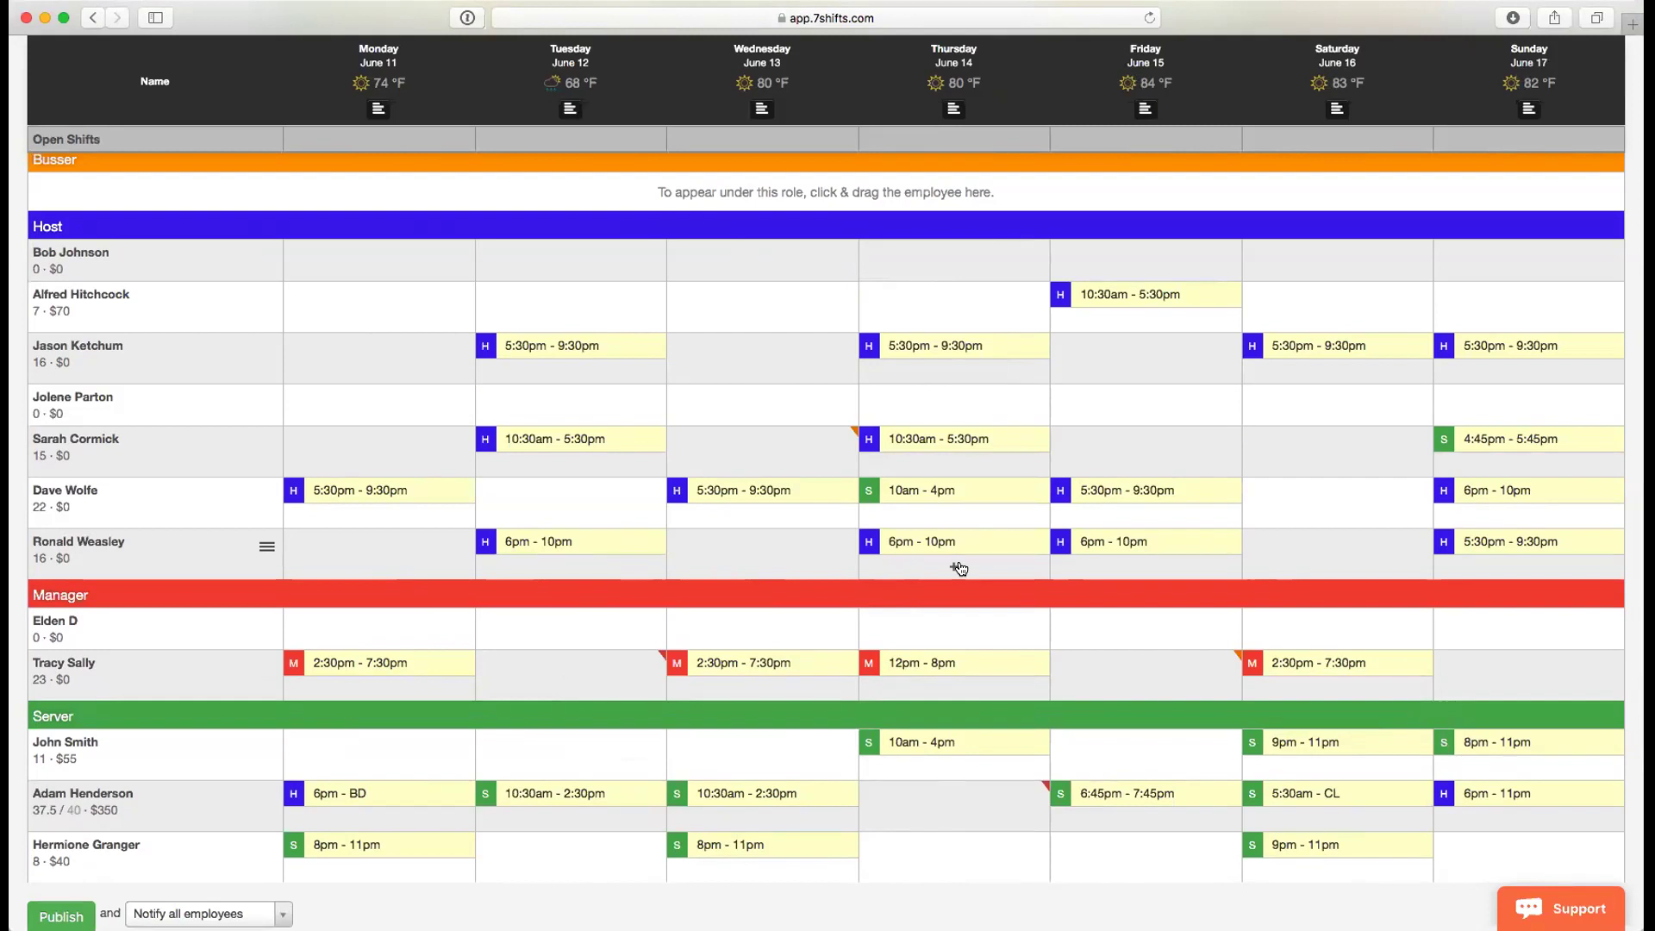
pyautogui.scroll(3, 959, 568)
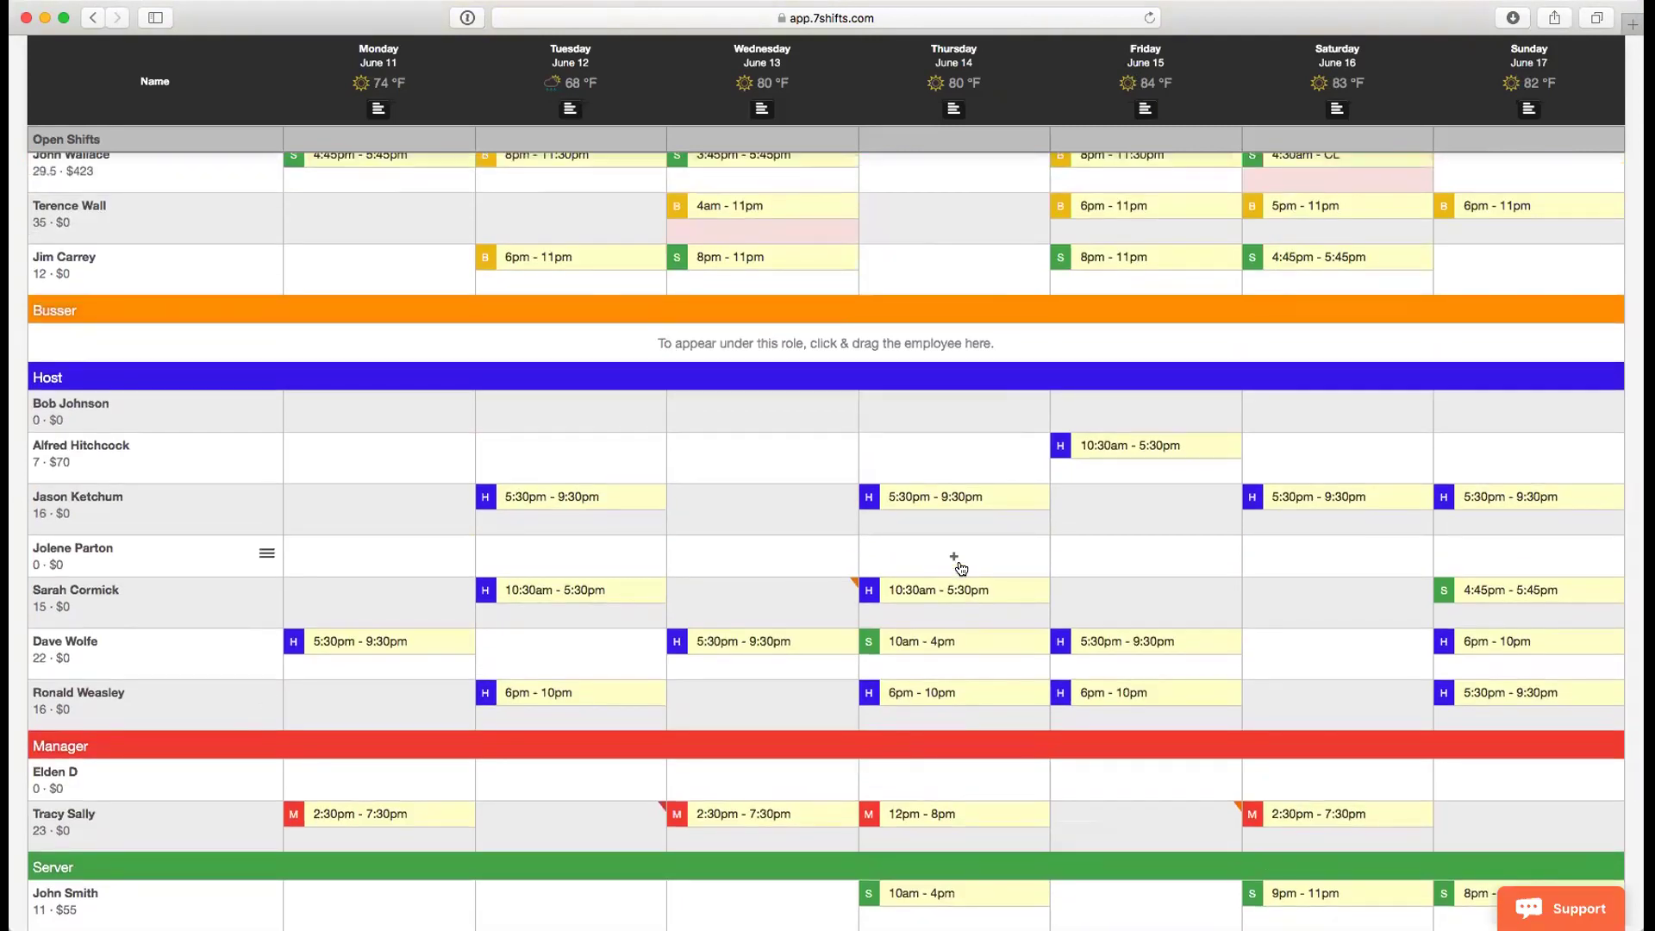
pyautogui.scroll(5, 961, 568)
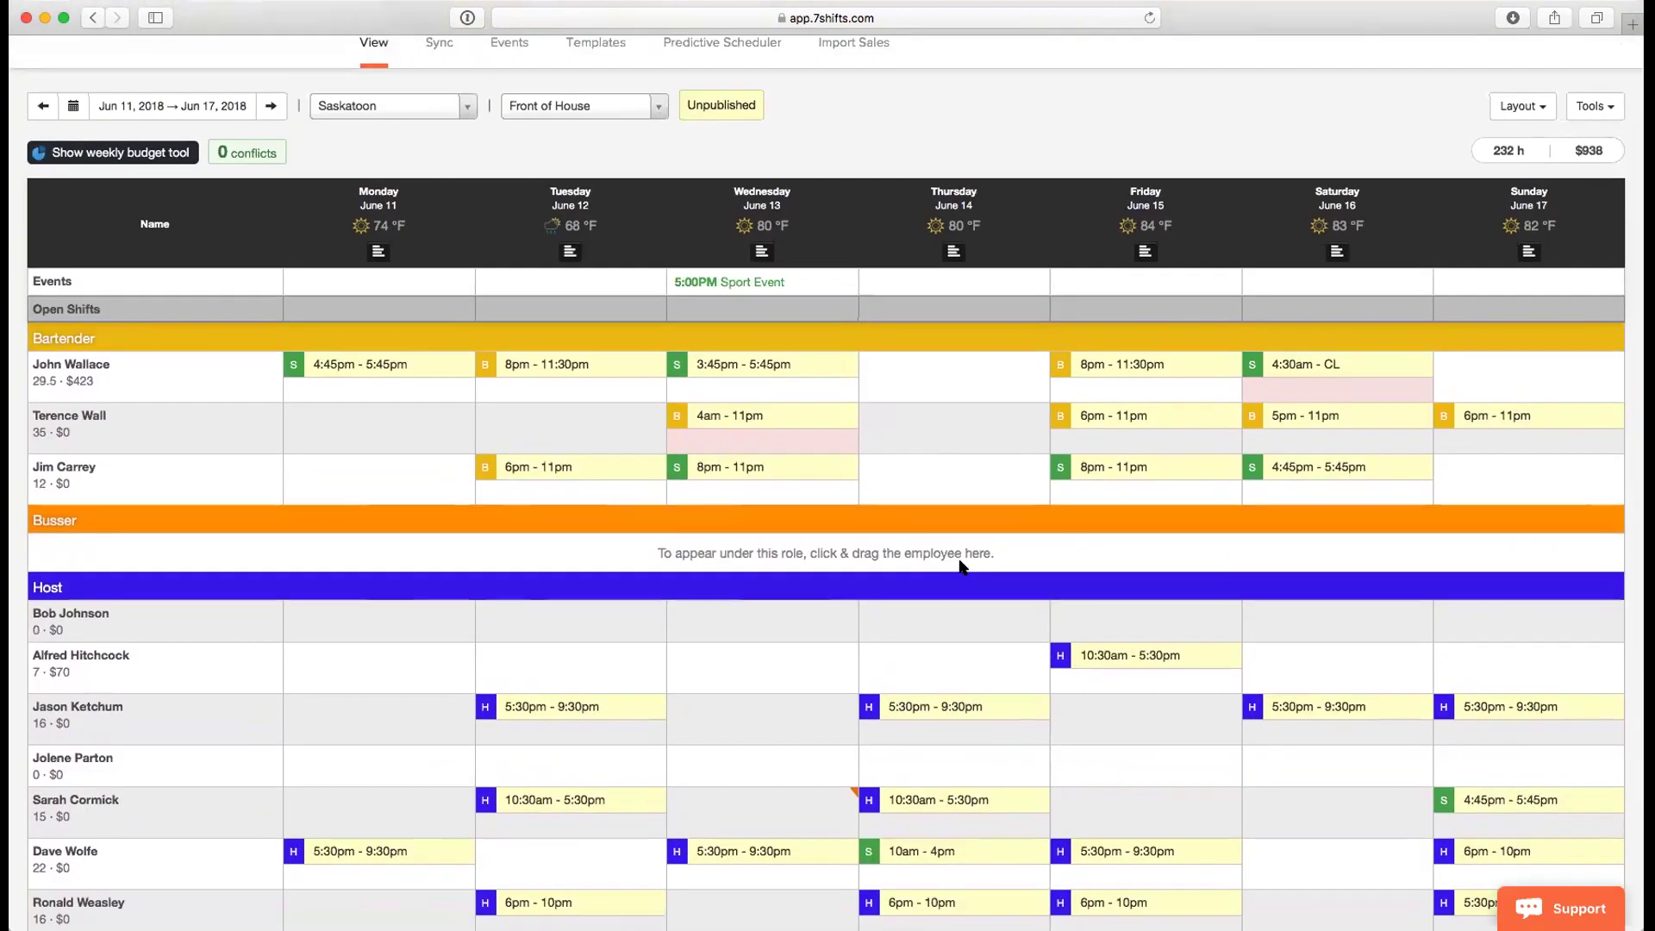
pyautogui.scroll(3, 962, 568)
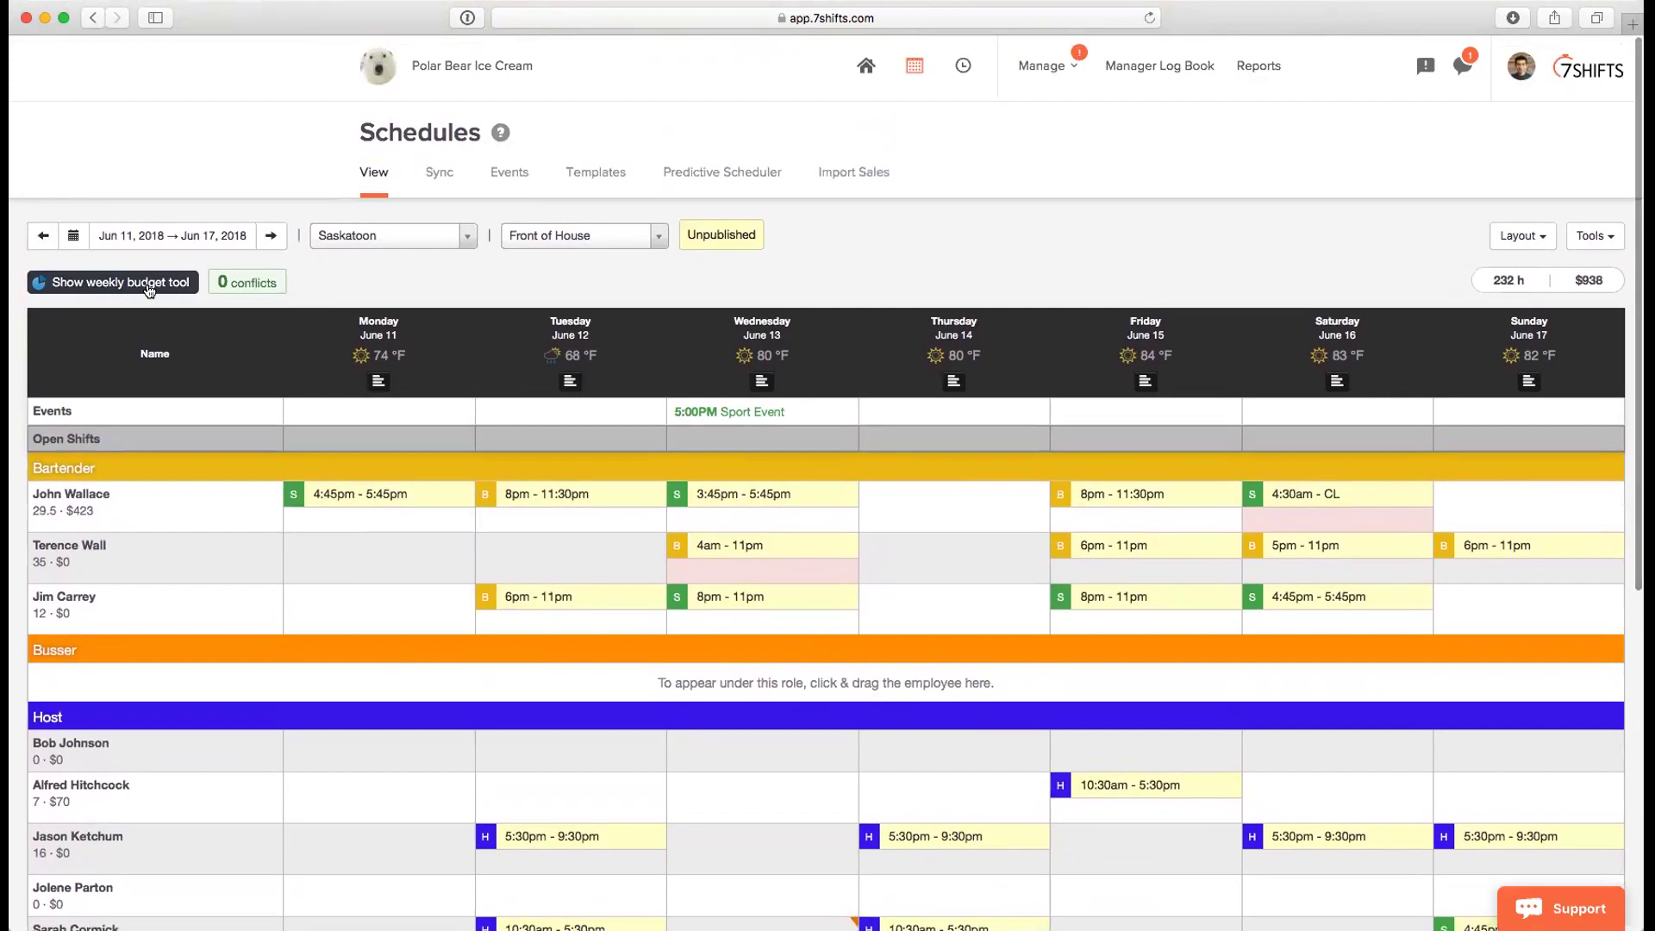
# - Go back to the Jun 4–10 week and show the weekly budget tool
pyautogui.click(39, 234)
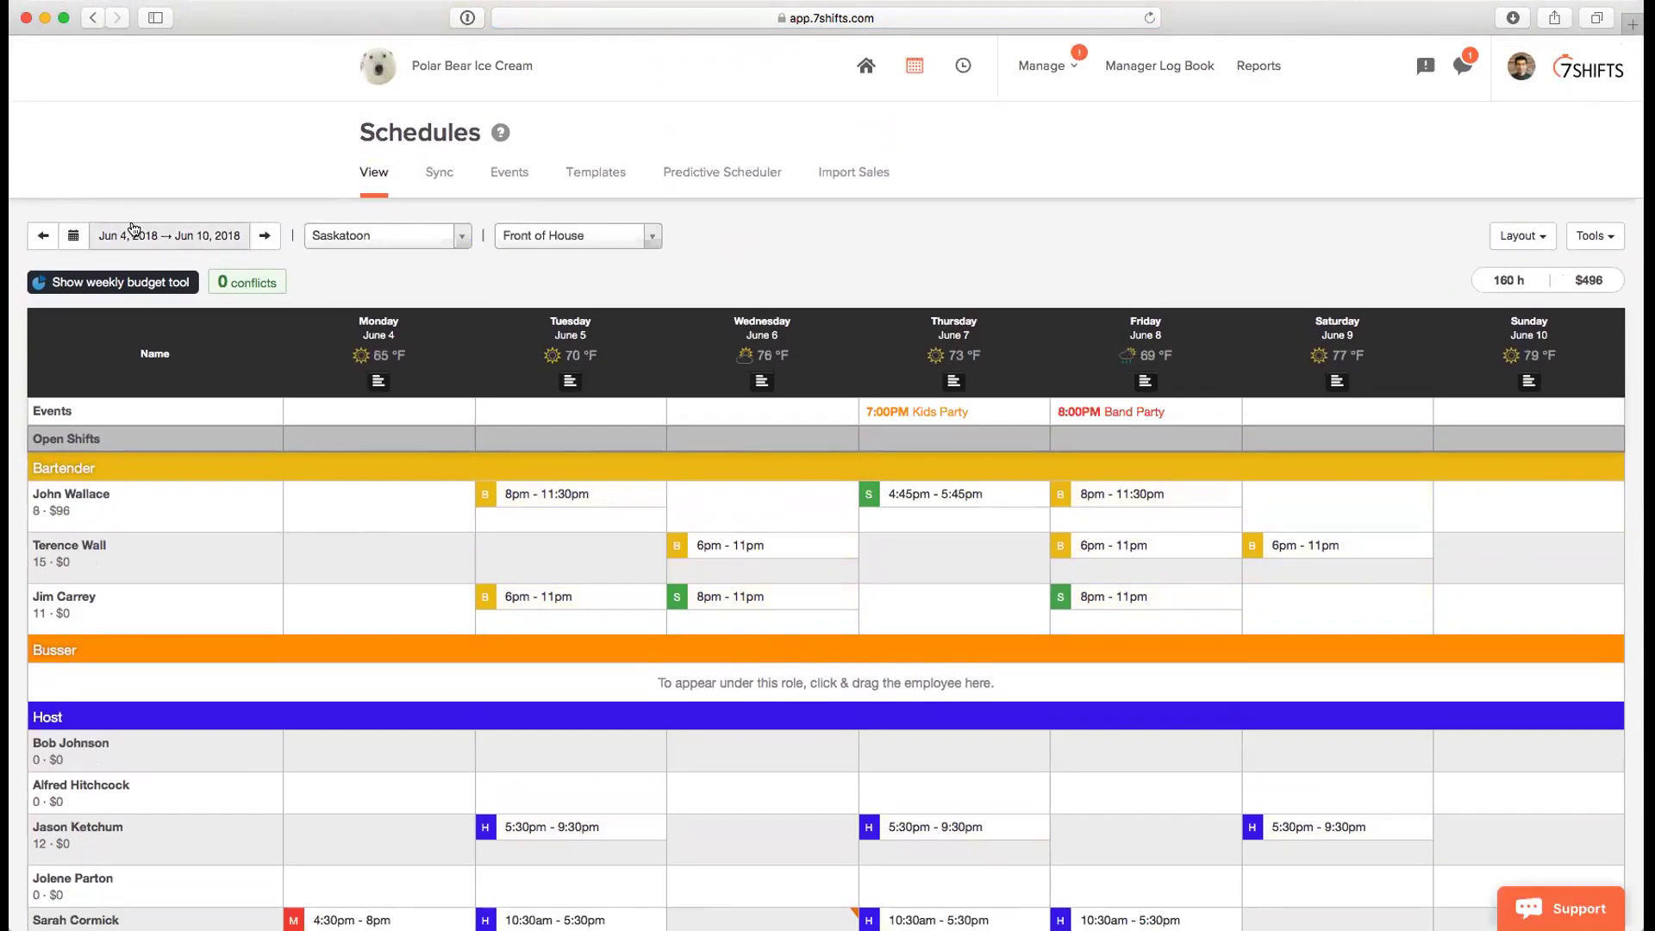
pyautogui.click(105, 283)
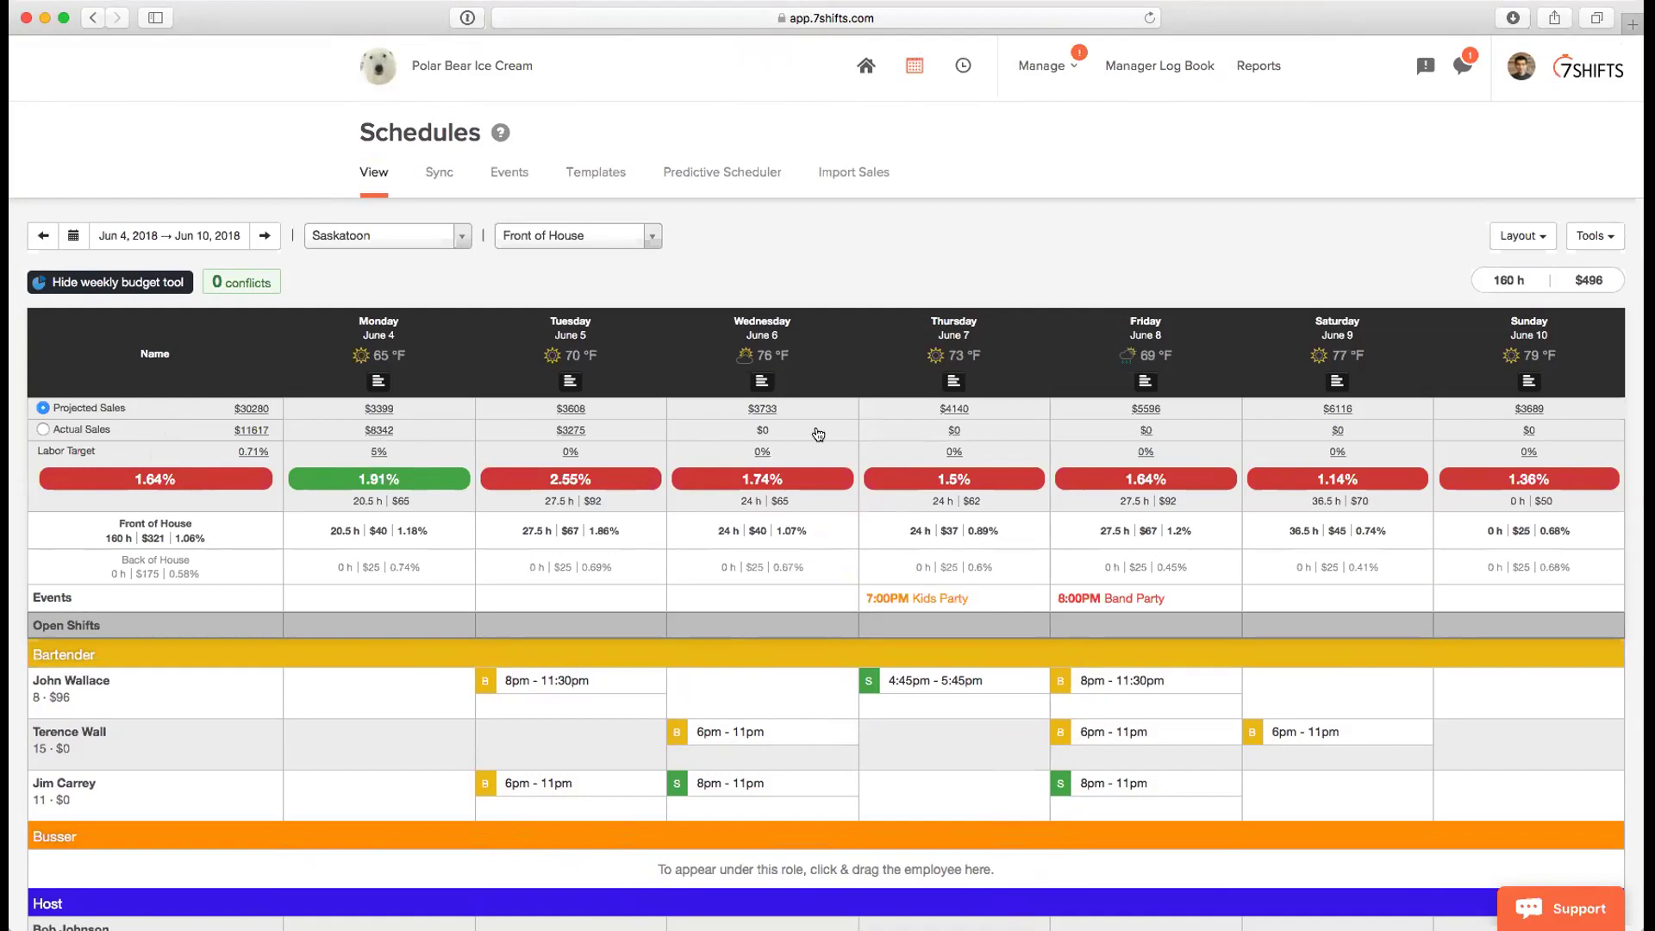
# - Enter $5500 as Wednesday's actual sales in the budget tool
pyautogui.click(753, 428)
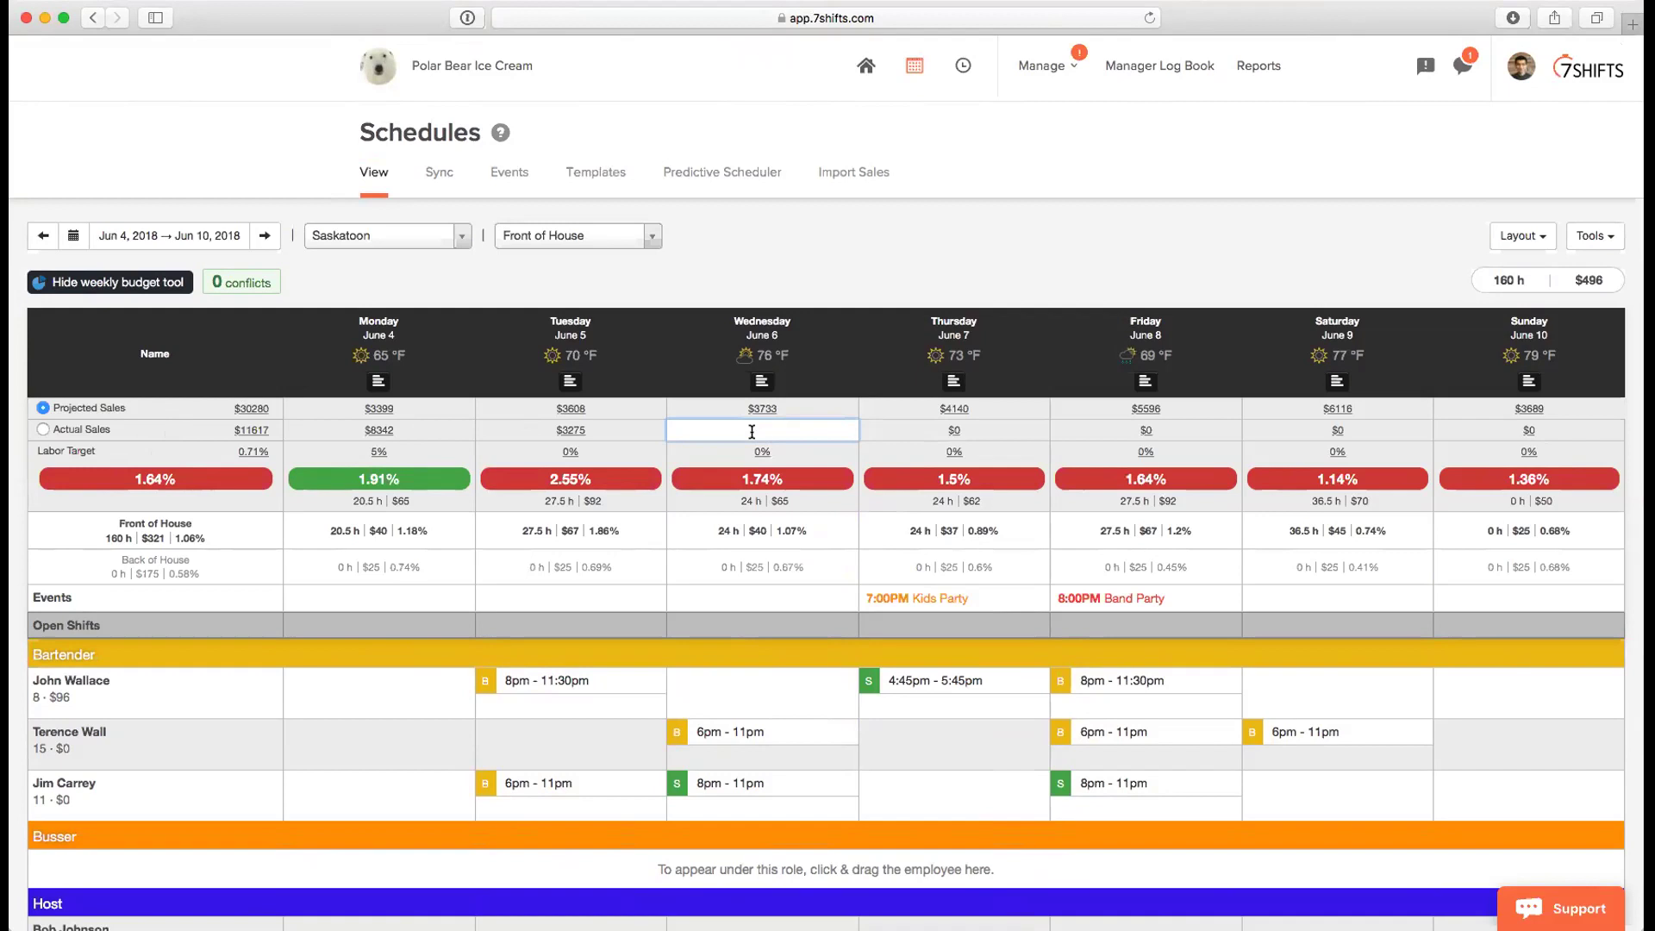
pyautogui.write('5500')
pyautogui.press('Return')
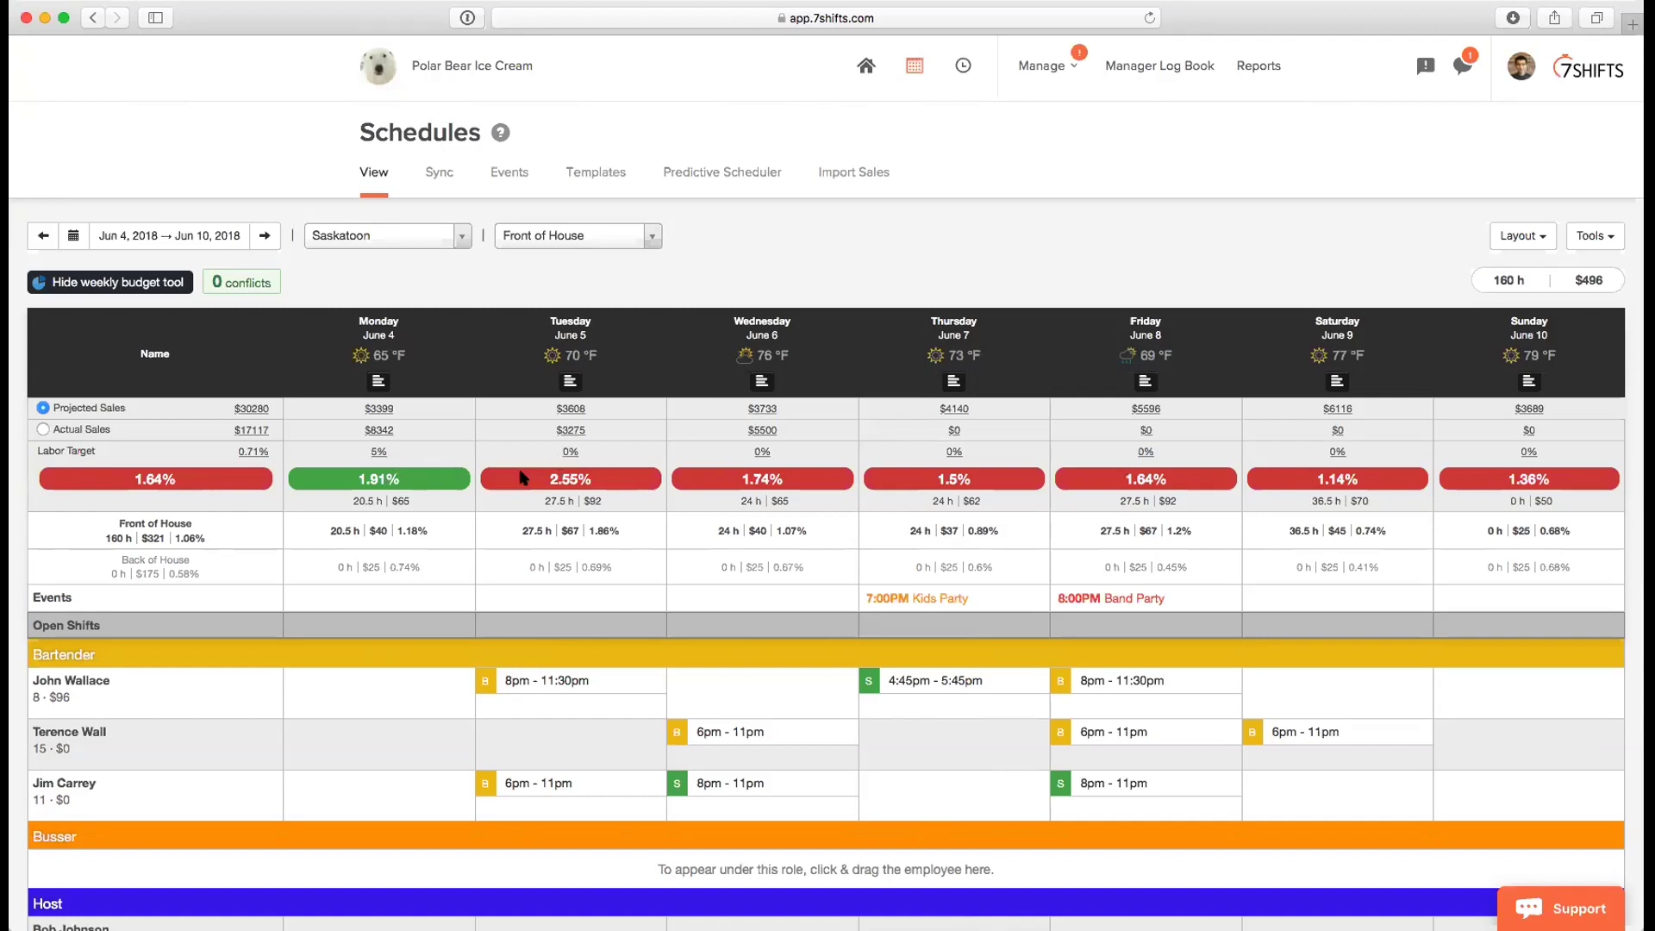
# - Set Tuesday's labor target to 3% in the weekly budget tool
pyautogui.click(800, 452)
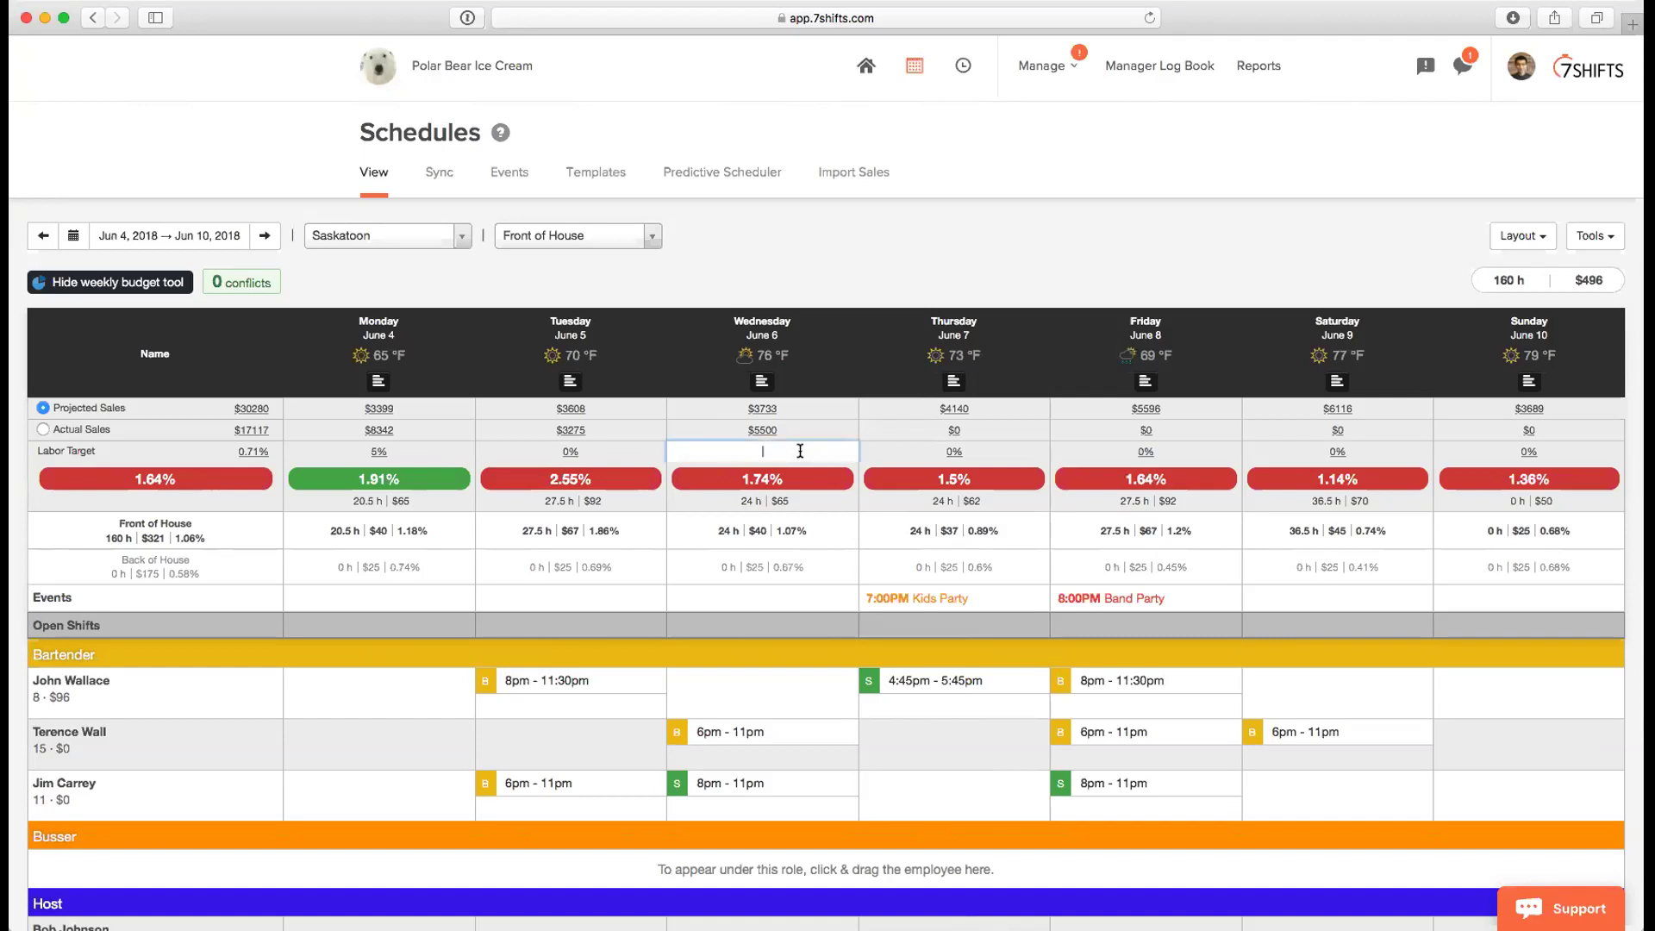
pyautogui.click(597, 450)
pyautogui.write('3')
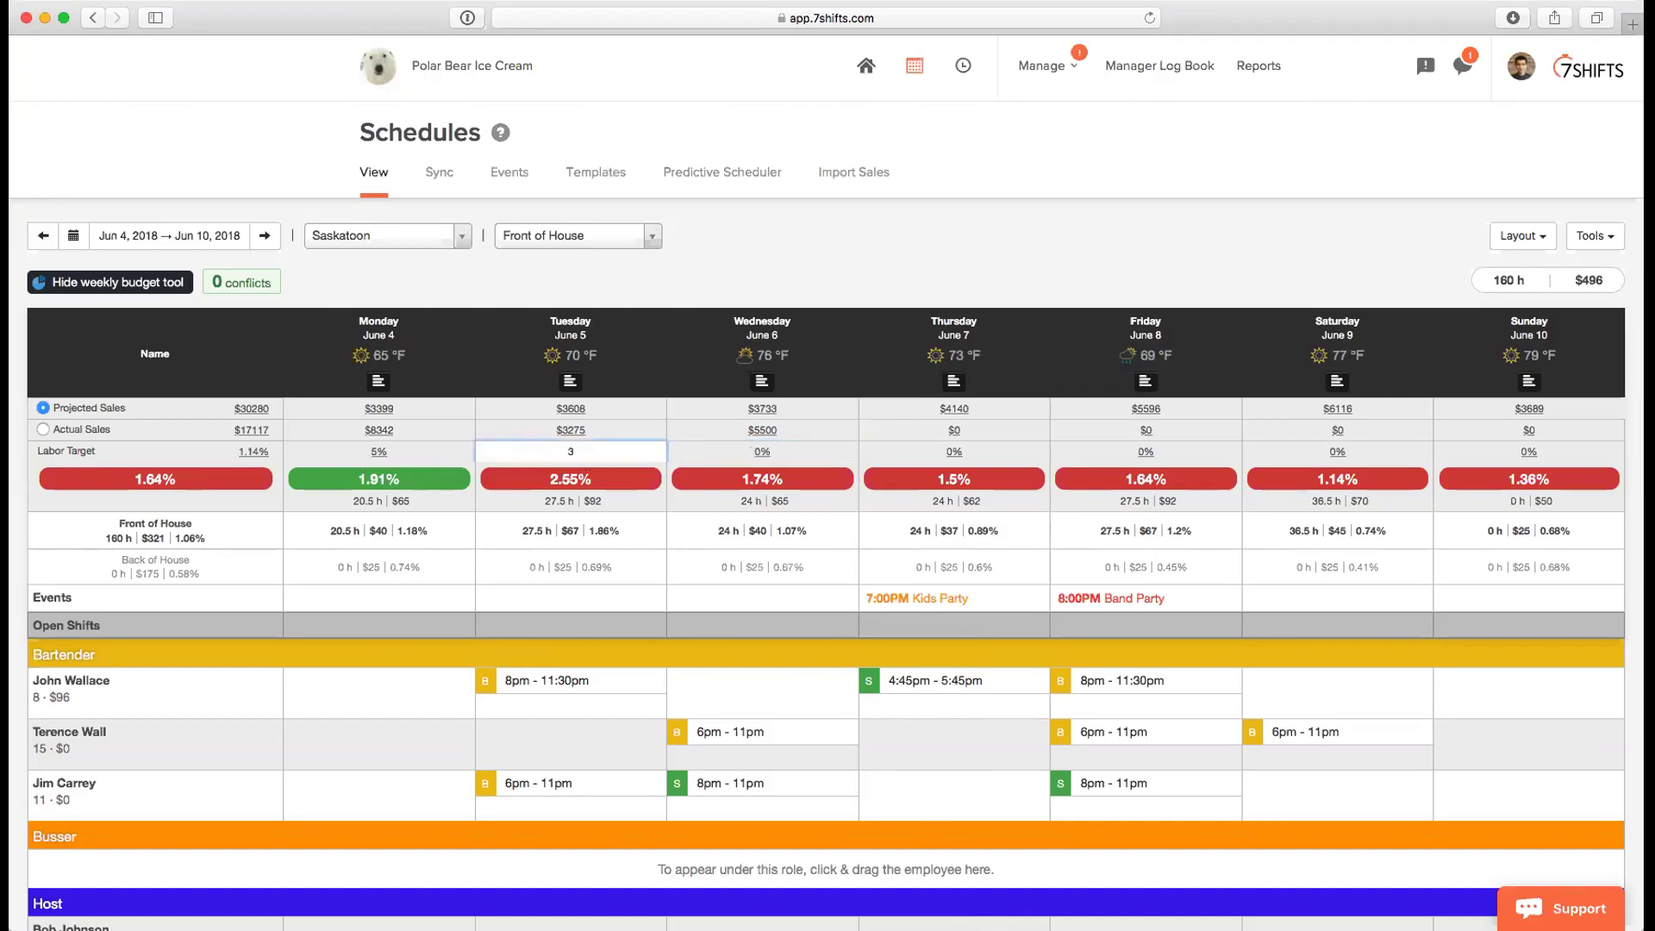
pyautogui.press('Return')
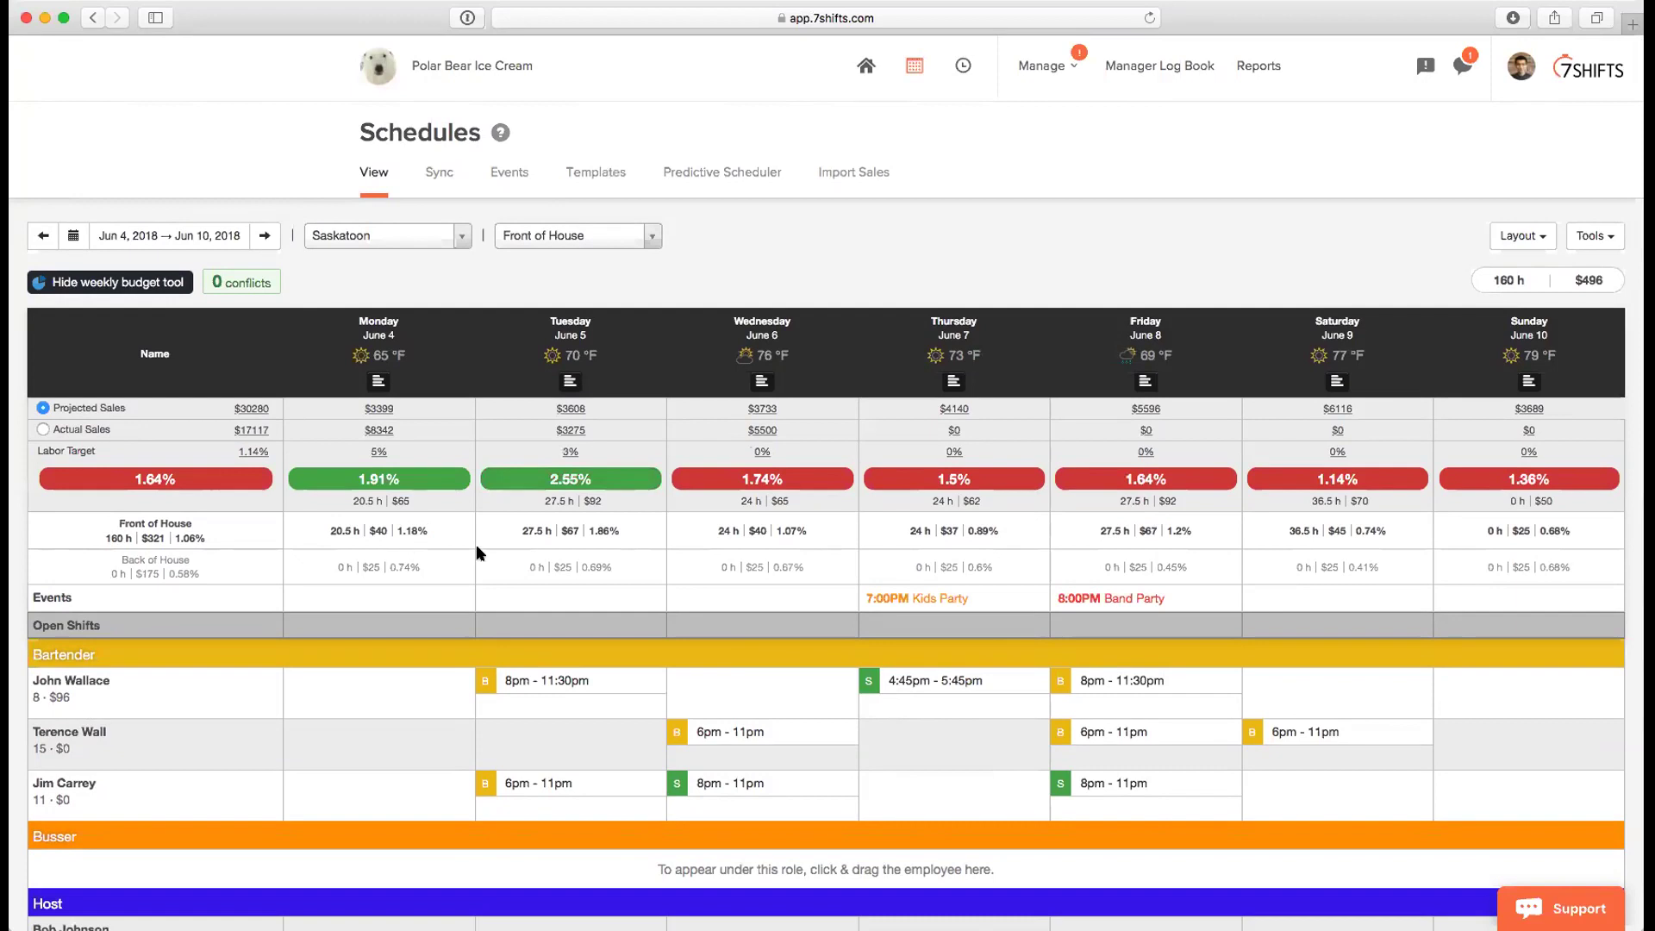
pyautogui.moveTo(928, 604)
# - Open the Dashboard and step back to May 28 – Jun 3, 2018, showing $21,353 sales and $350 labor
pyautogui.click(865, 69)
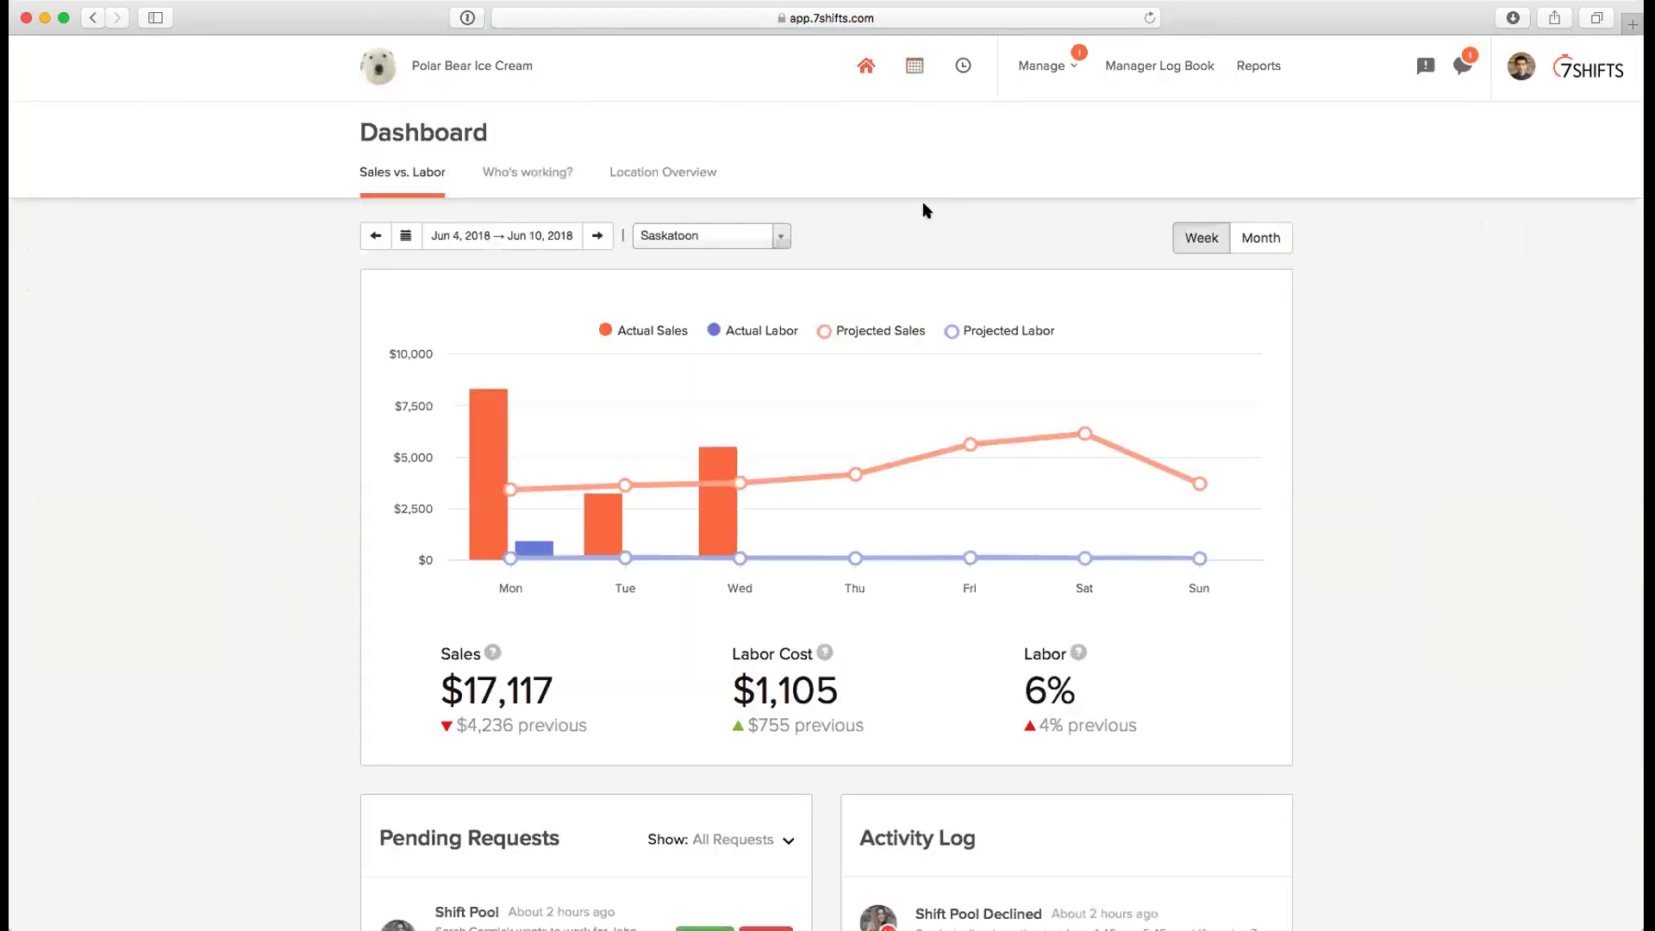
pyautogui.click(377, 235)
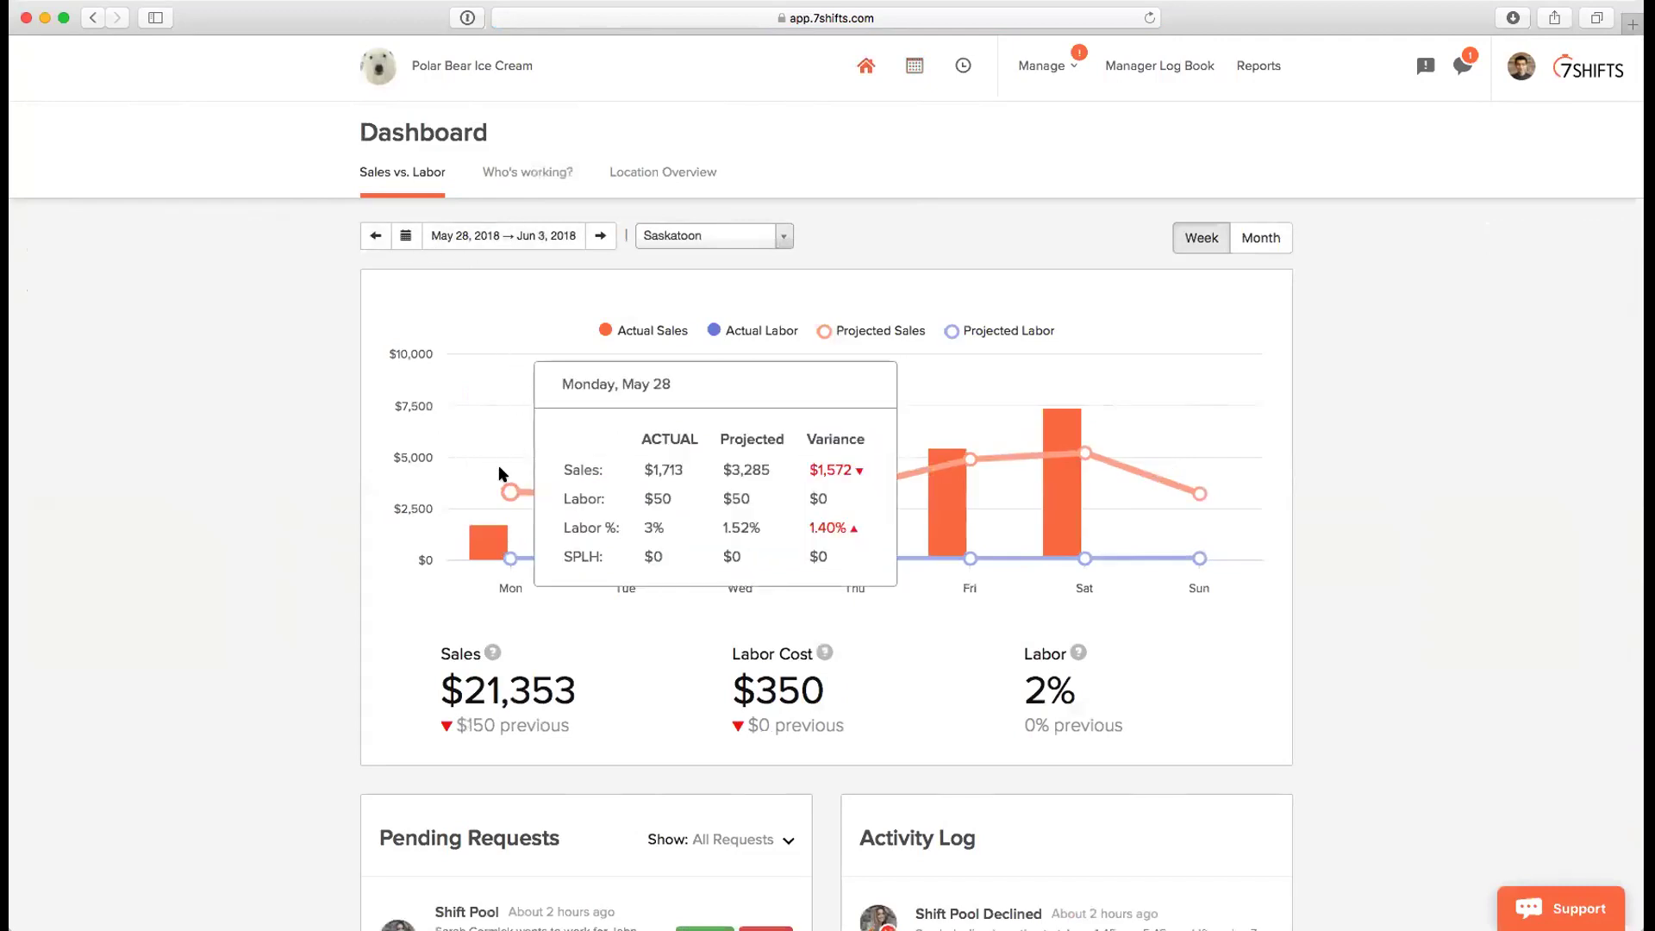
pyautogui.moveTo(587, 472)
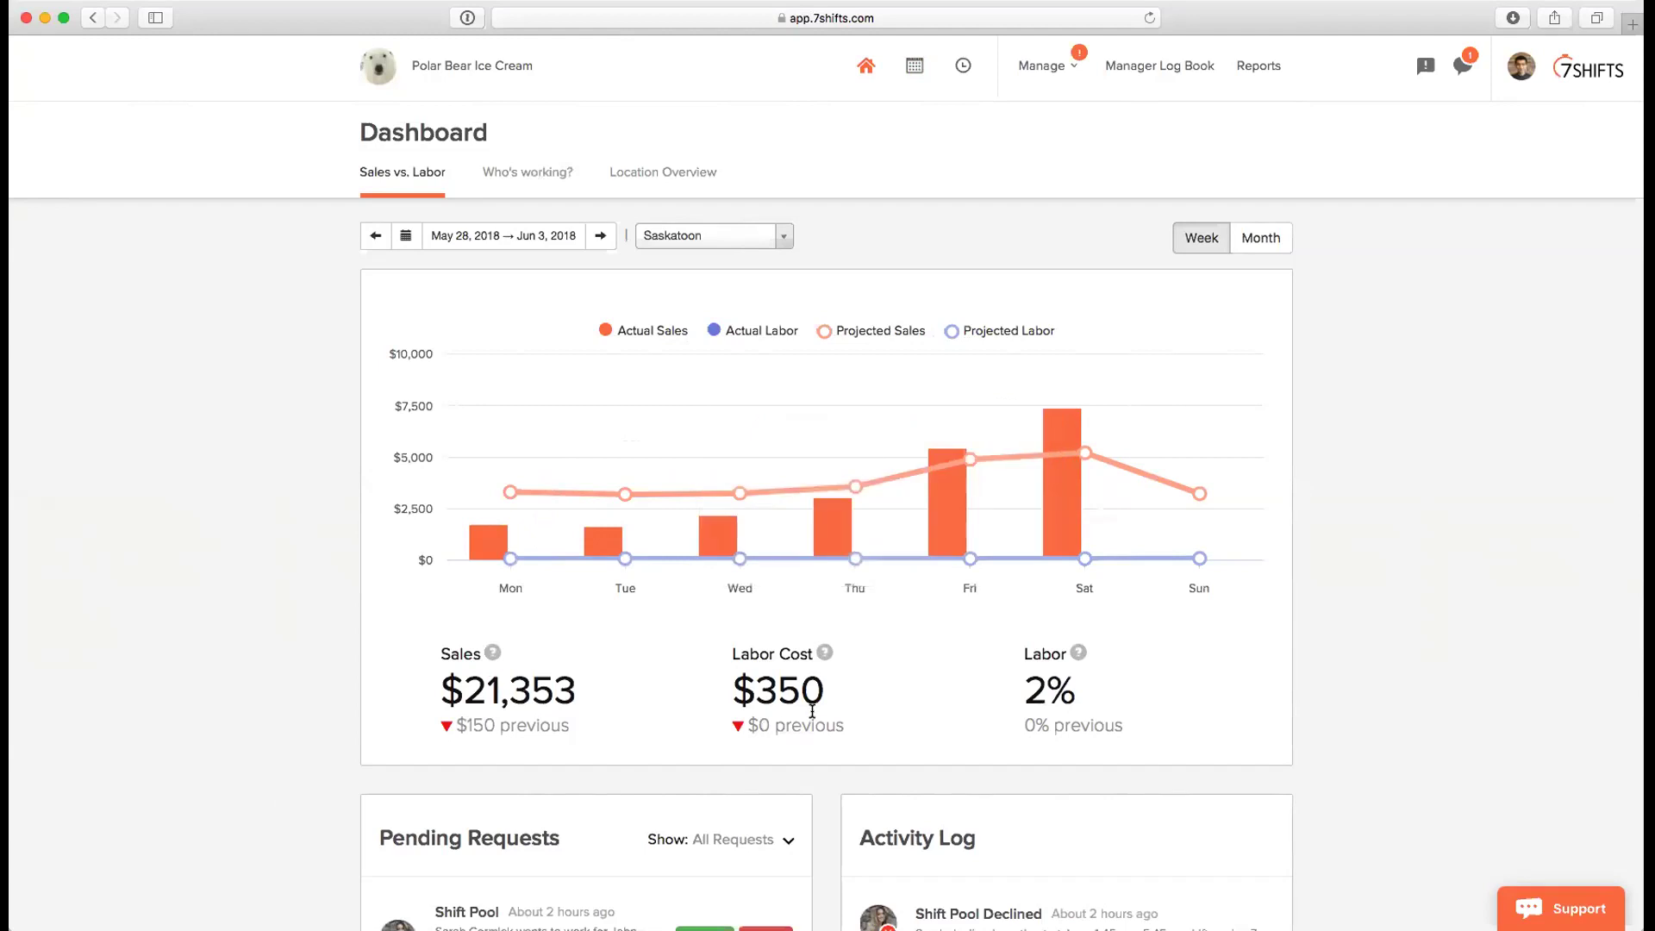
pyautogui.moveTo(875, 496)
# - Browse the Activity Log entries, then open the Manager Log Book for Tue, June 5, 2018
pyautogui.click(1523, 86)
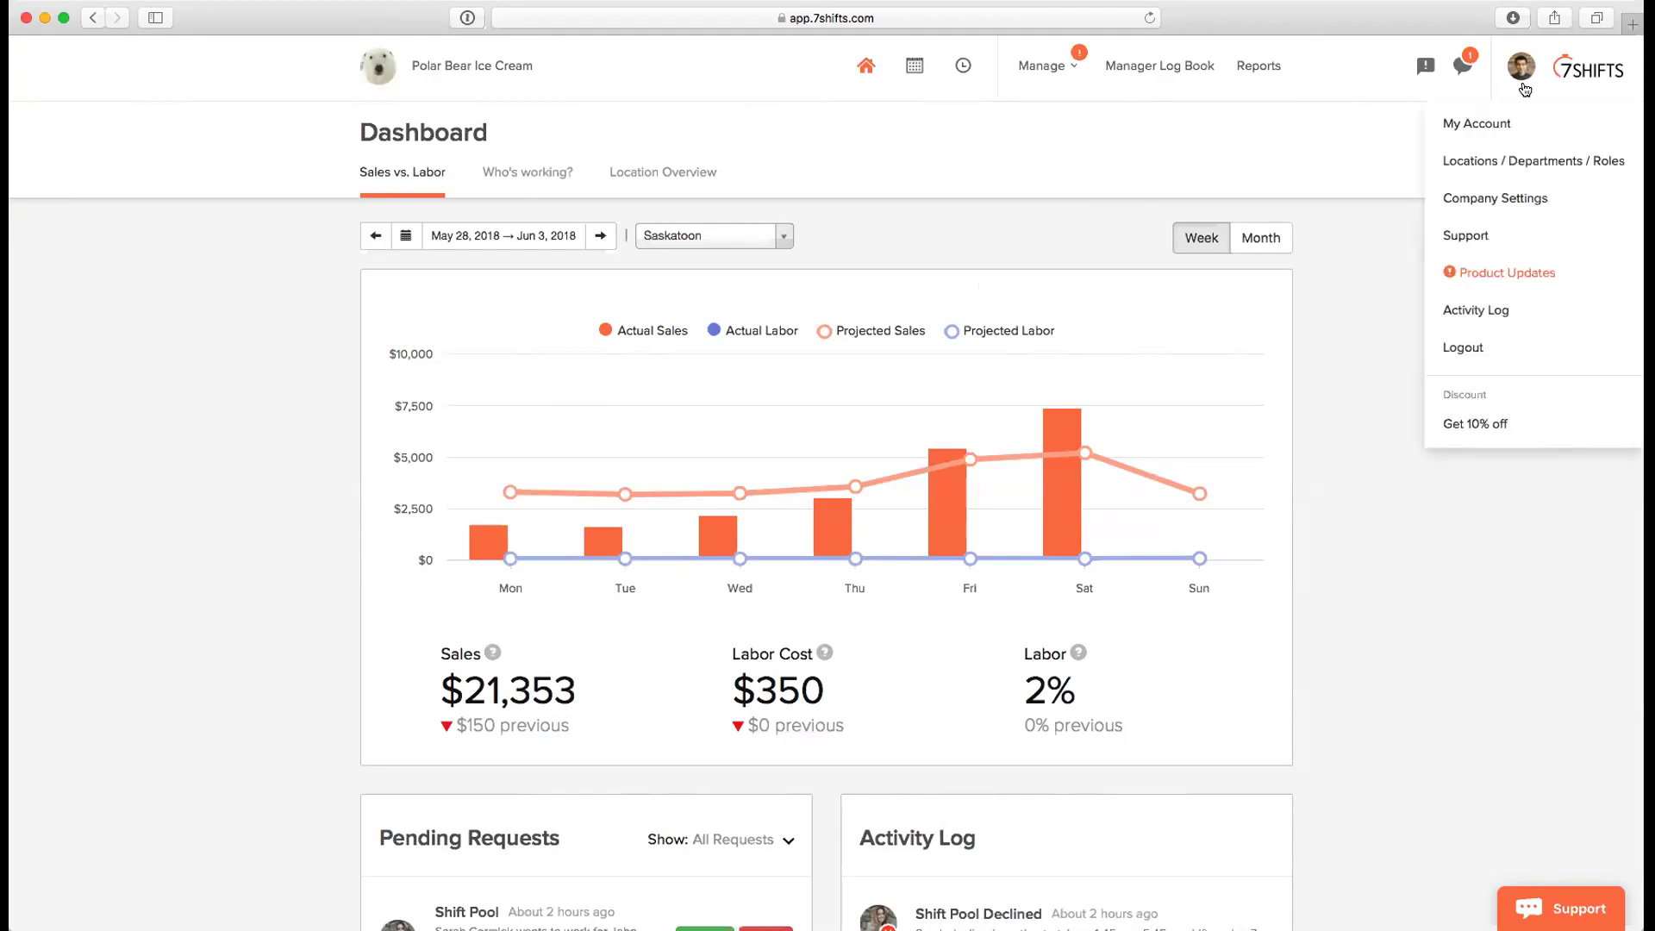
pyautogui.click(1492, 316)
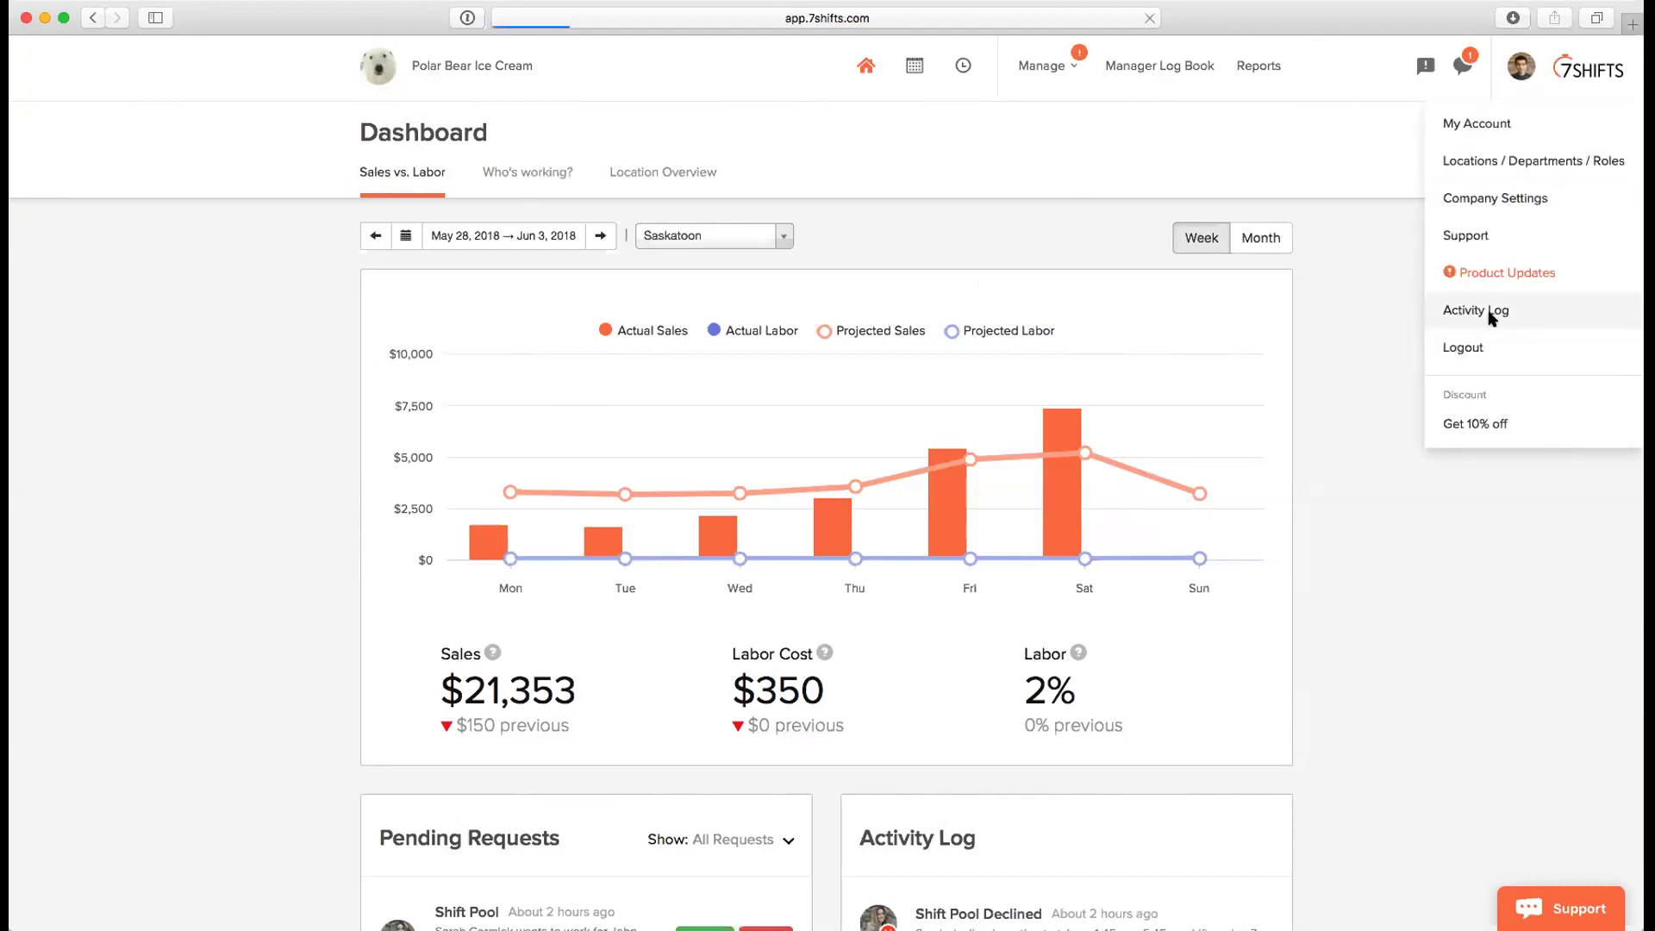
pyautogui.scroll(-3, 1030, 448)
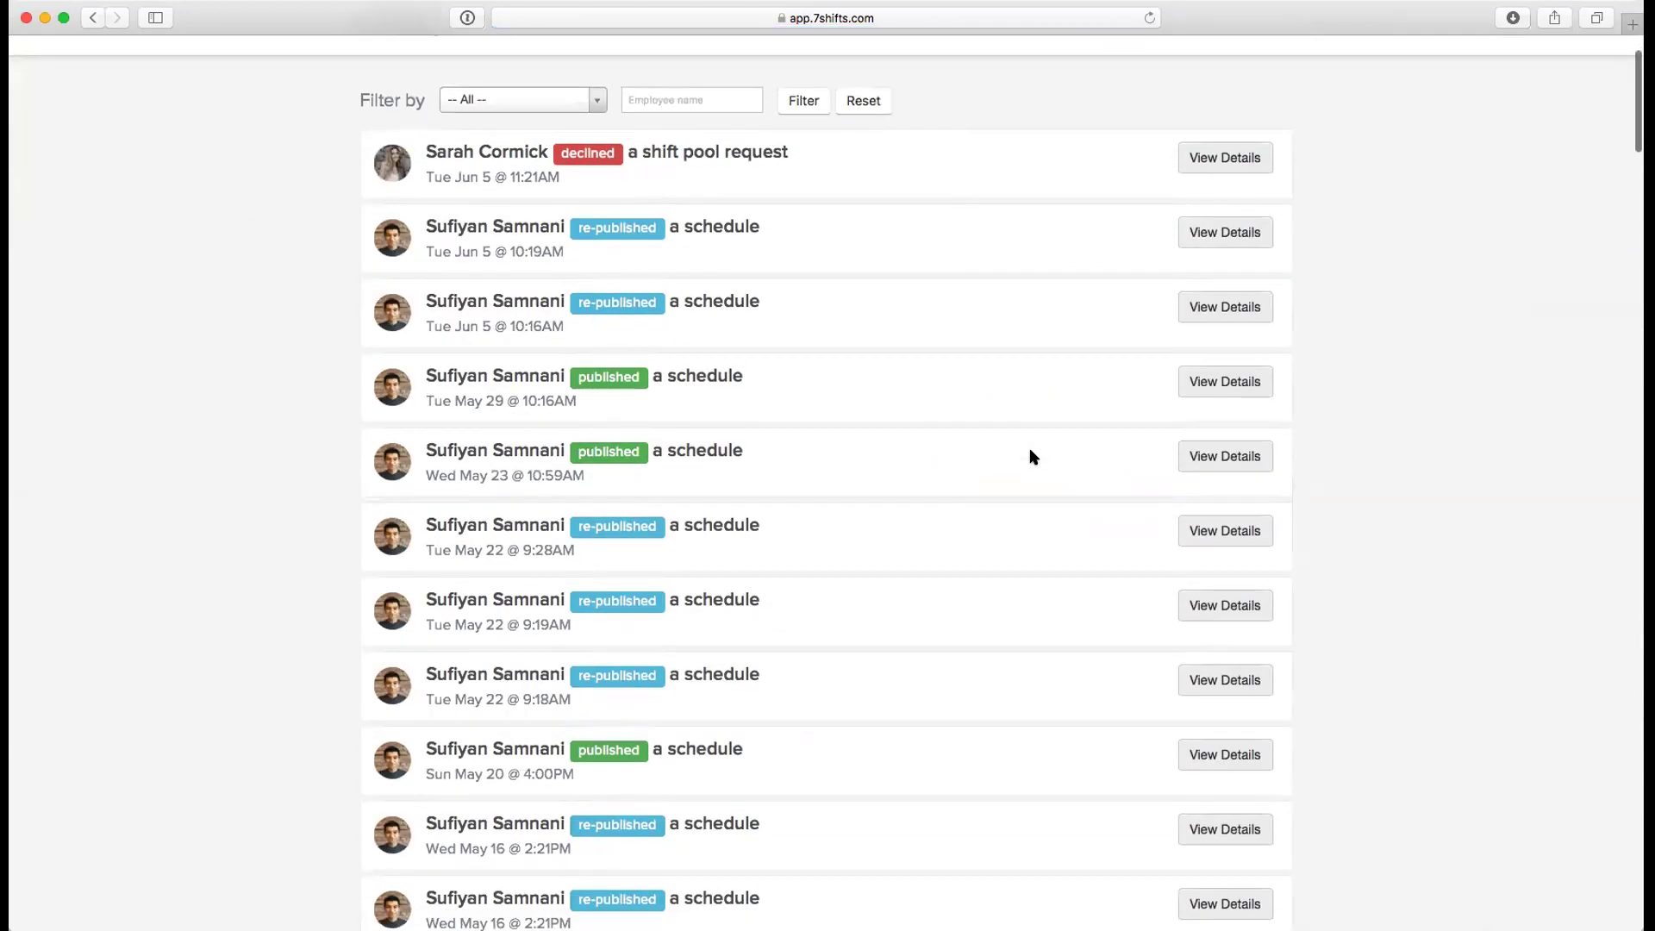
pyautogui.scroll(2, 1034, 456)
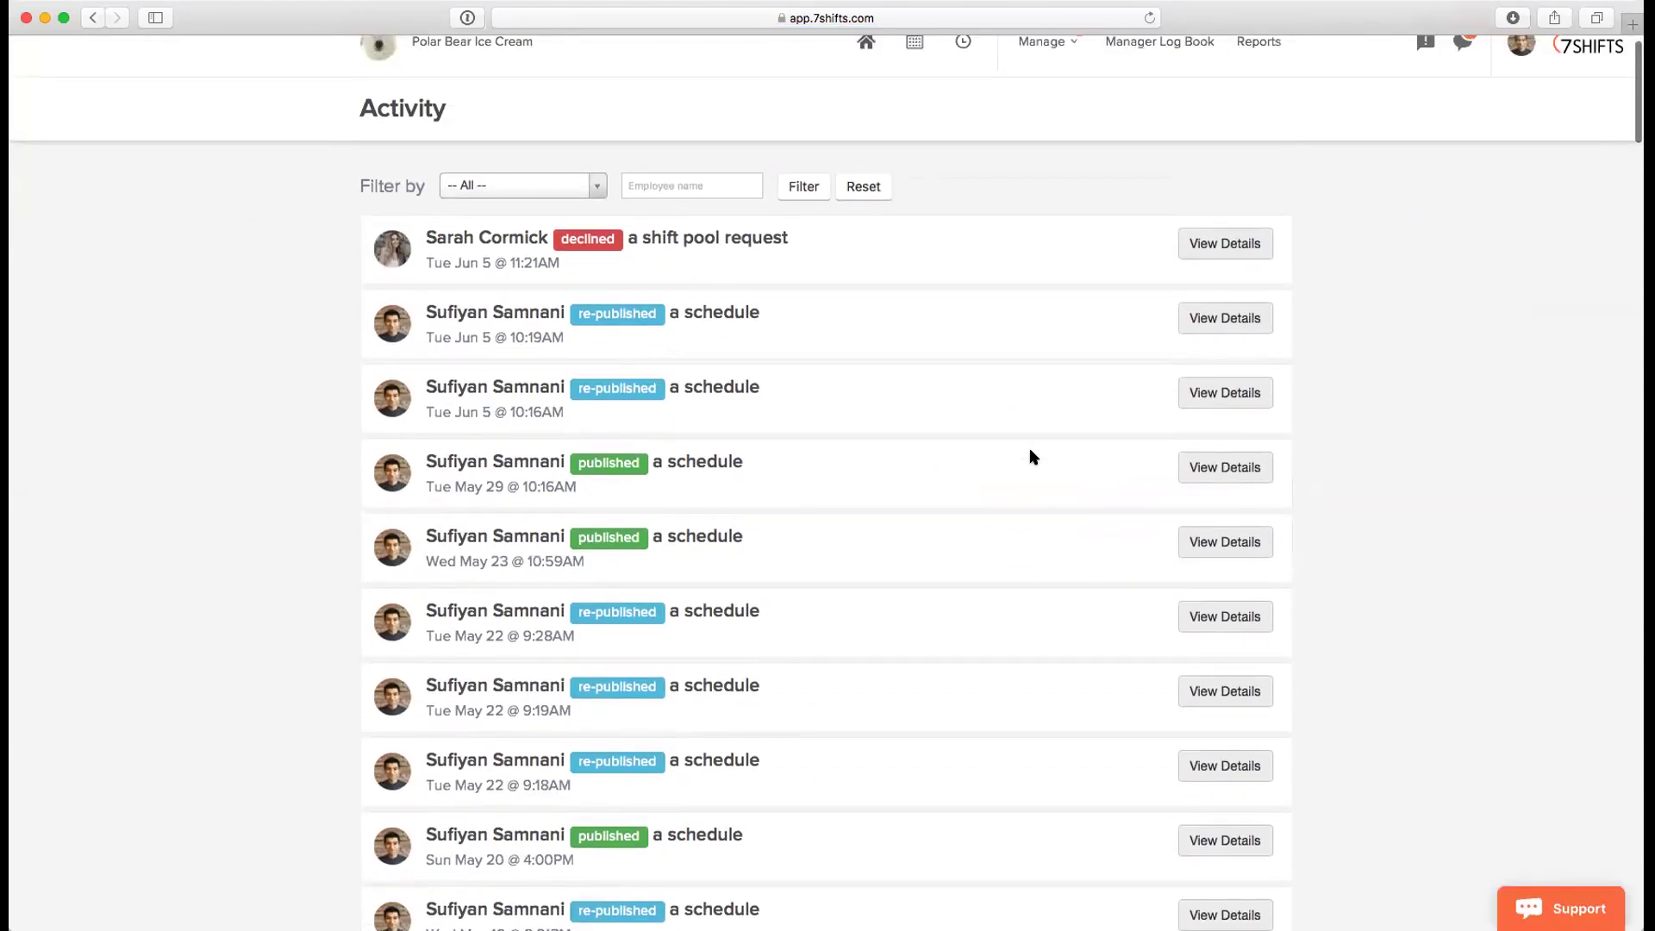
pyautogui.scroll(-10, 1033, 456)
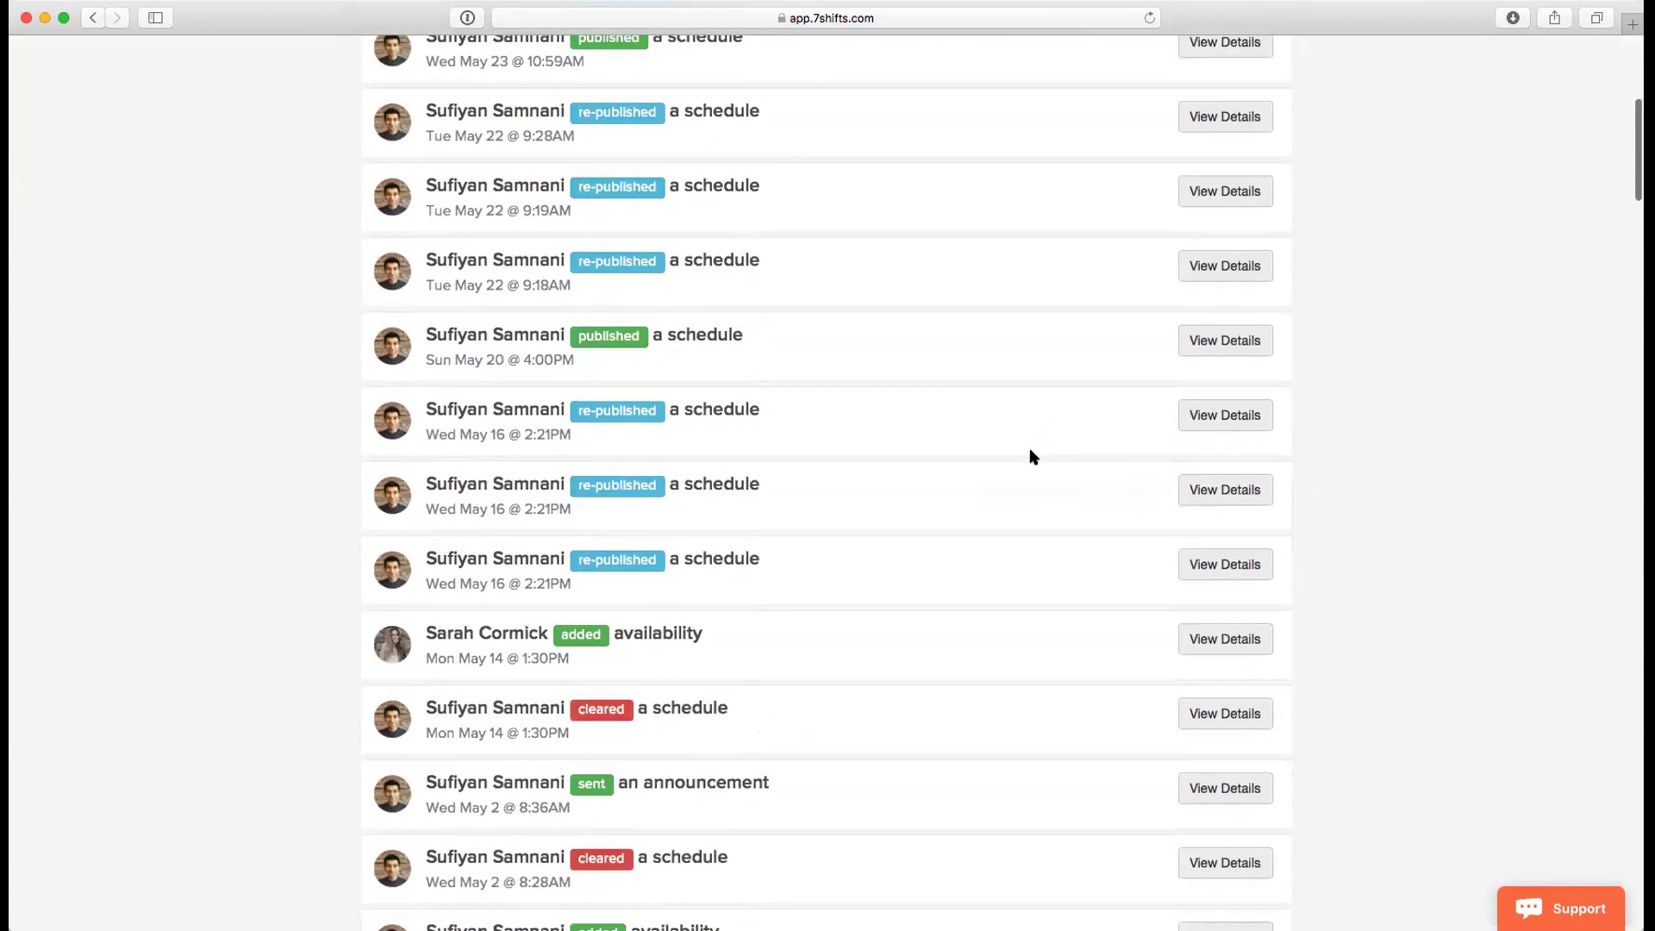
pyautogui.scroll(3, 1033, 457)
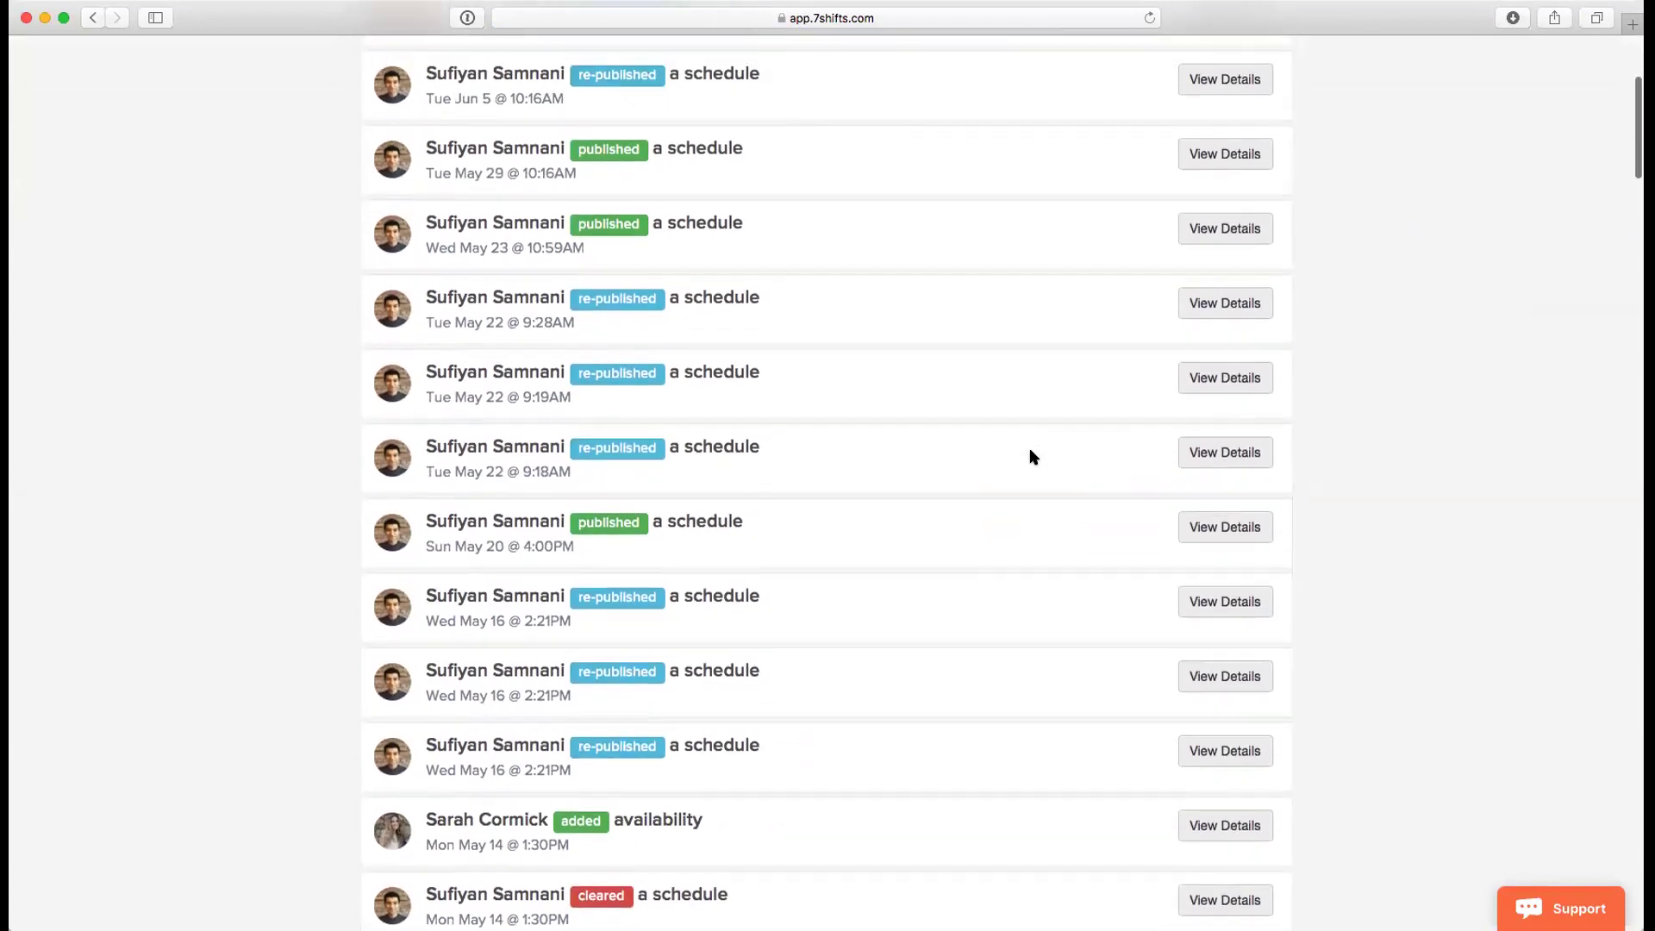
pyautogui.scroll(4, 1033, 457)
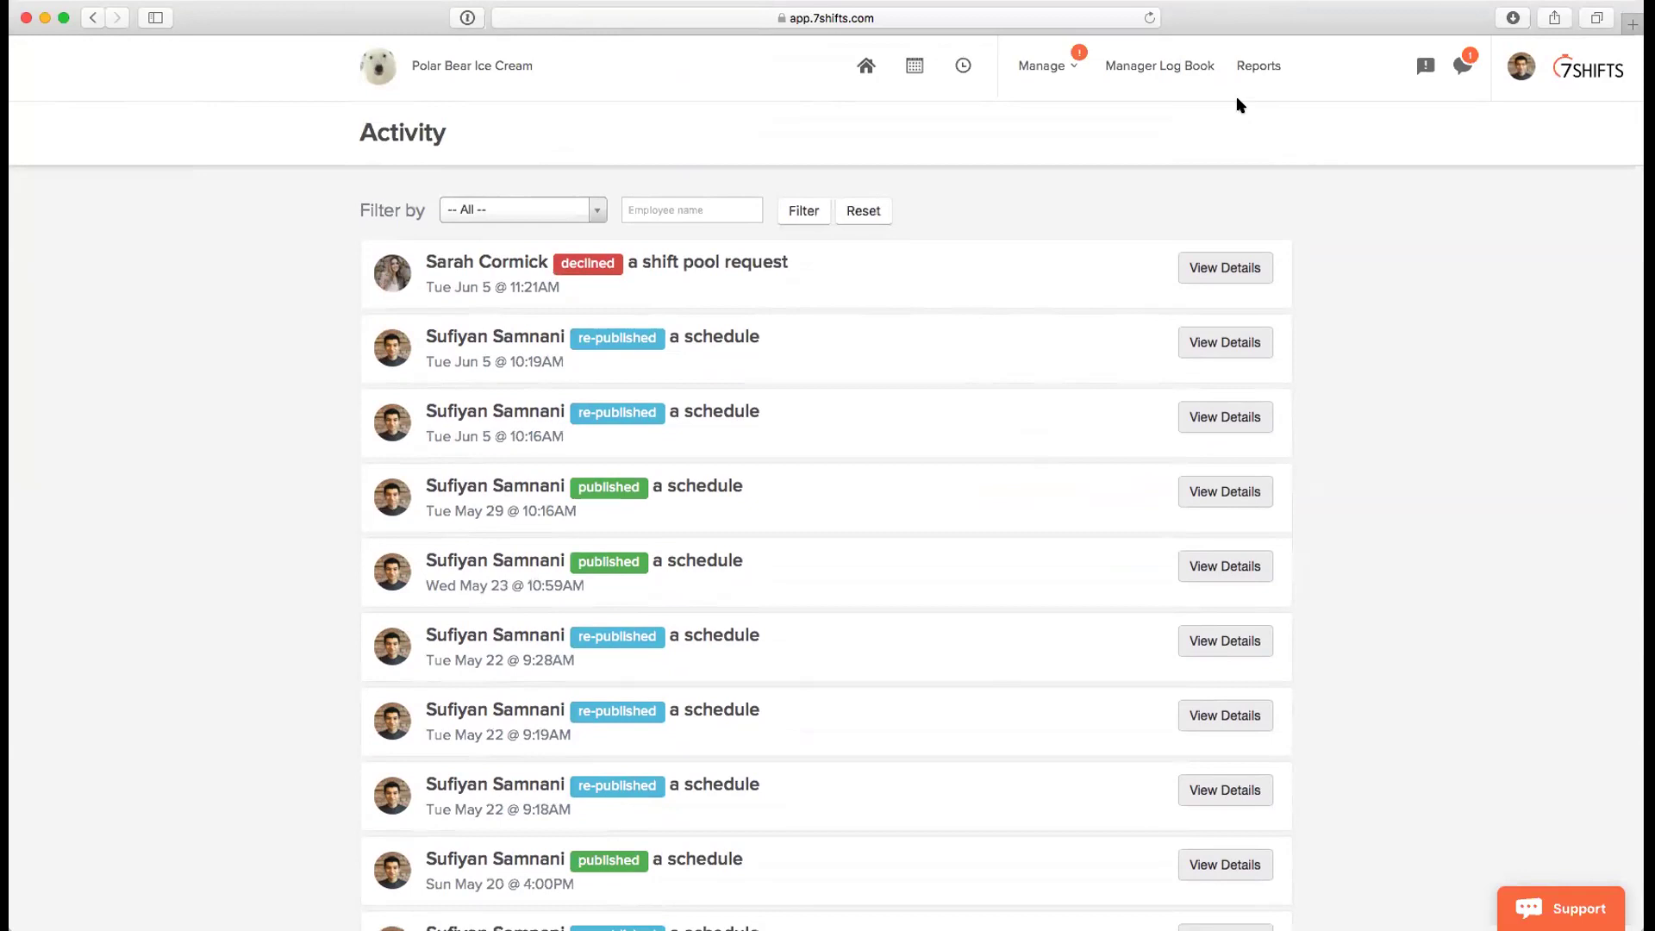
pyautogui.click(1143, 60)
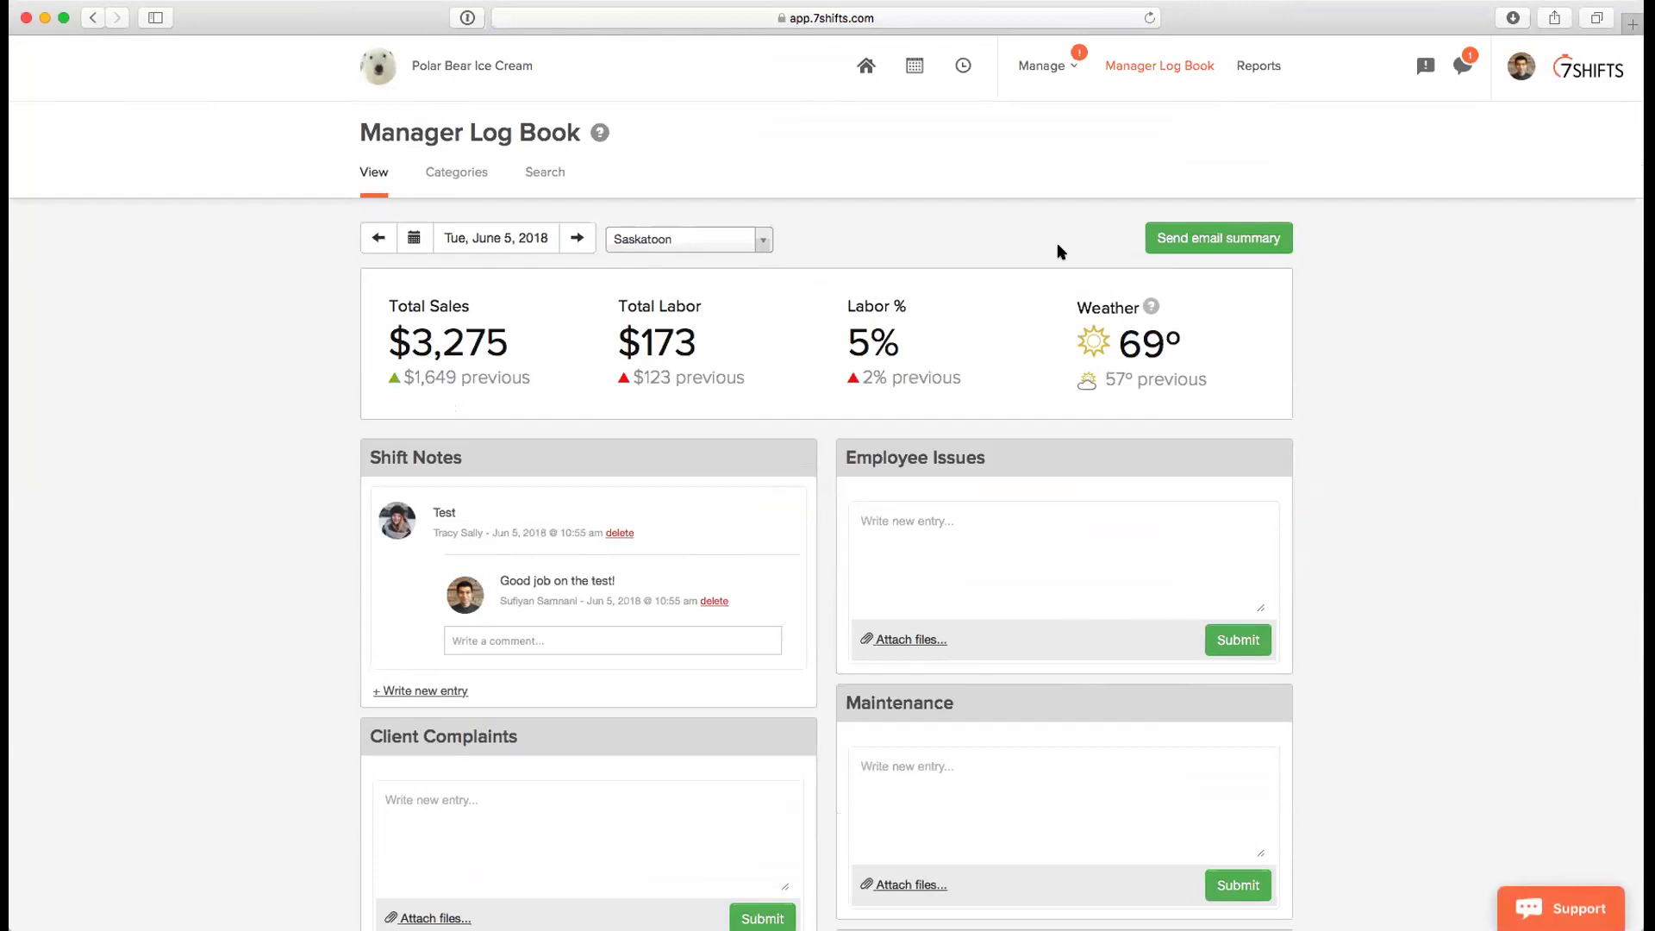
# - Review the Manager Log Book, then go back to the Jun 4–10, 2018 Saskatoon schedule
pyautogui.scroll(-2, 1060, 251)
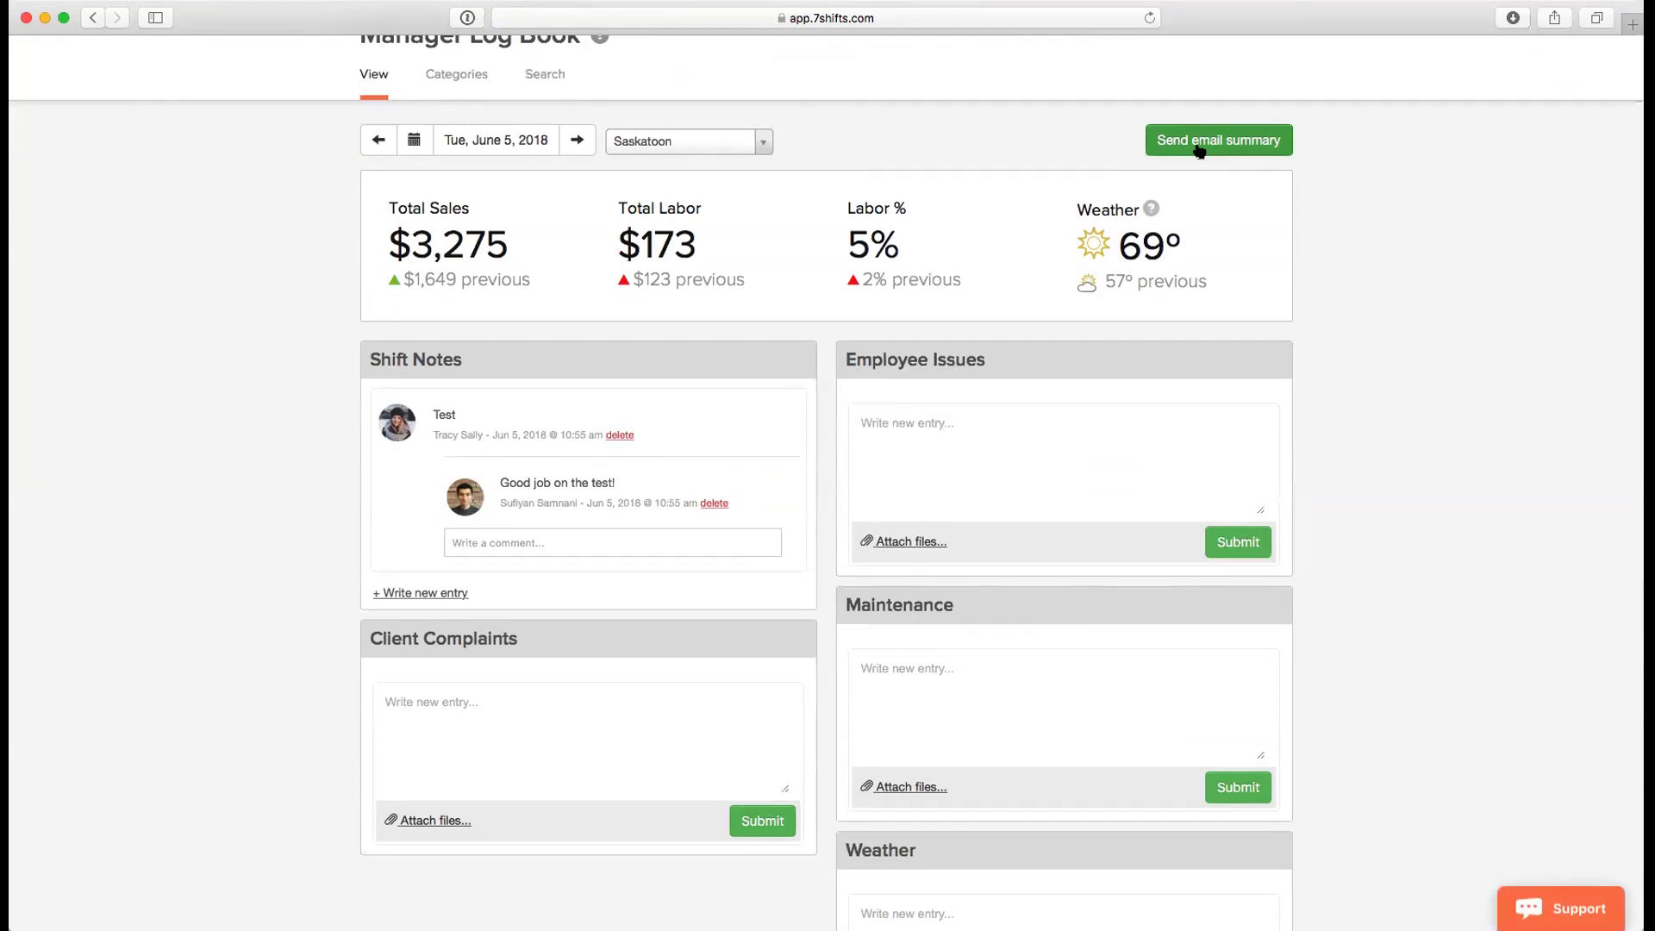
pyautogui.scroll(3, 1198, 150)
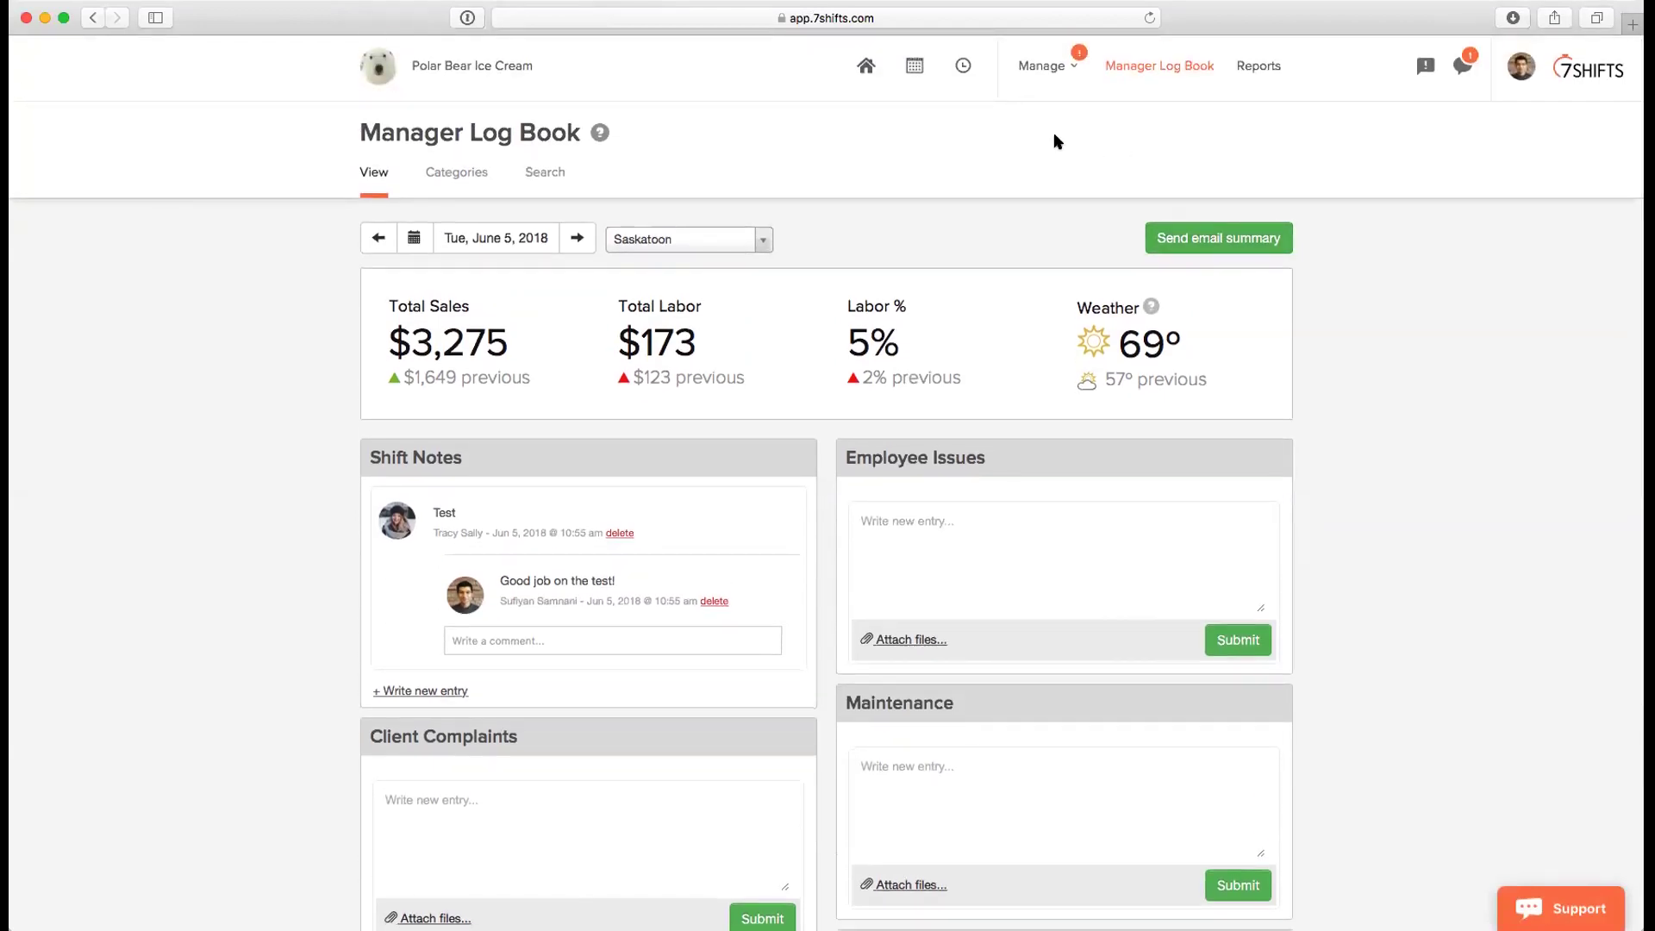
pyautogui.click(903, 71)
# - Open the account and settings menu from the Front of House schedule page
pyautogui.click(1500, 77)
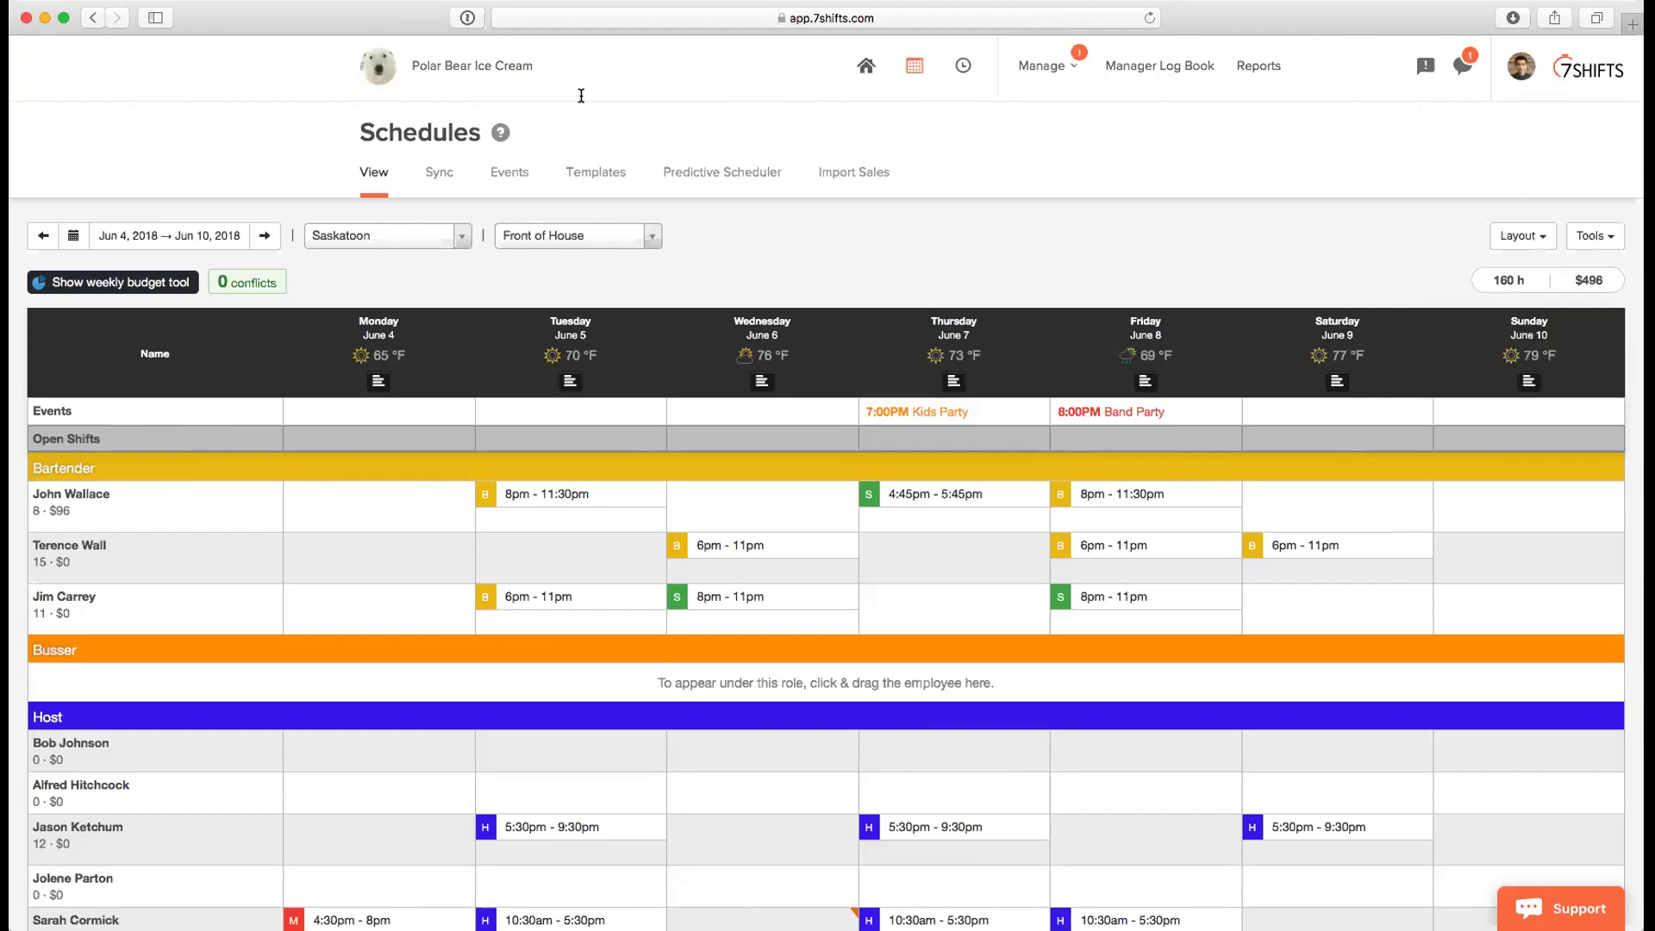
# - Go through the Dashboard to Reports and open the Variance report for 2018-06-01 to 2018-06-30
pyautogui.click(865, 67)
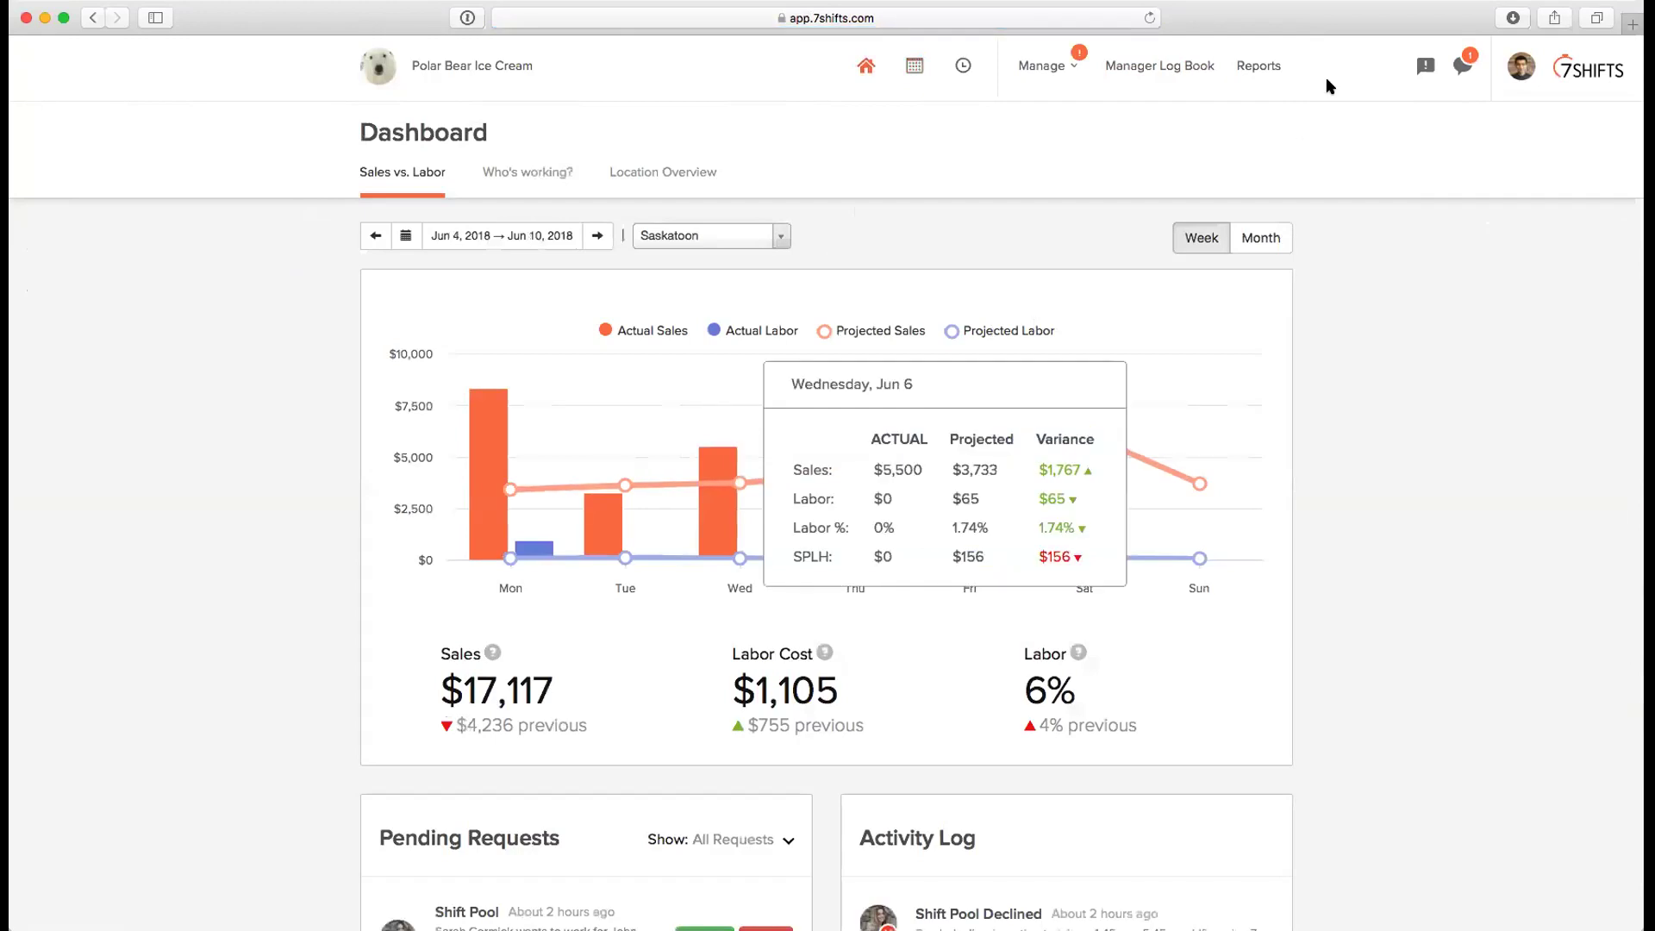
pyautogui.click(1256, 75)
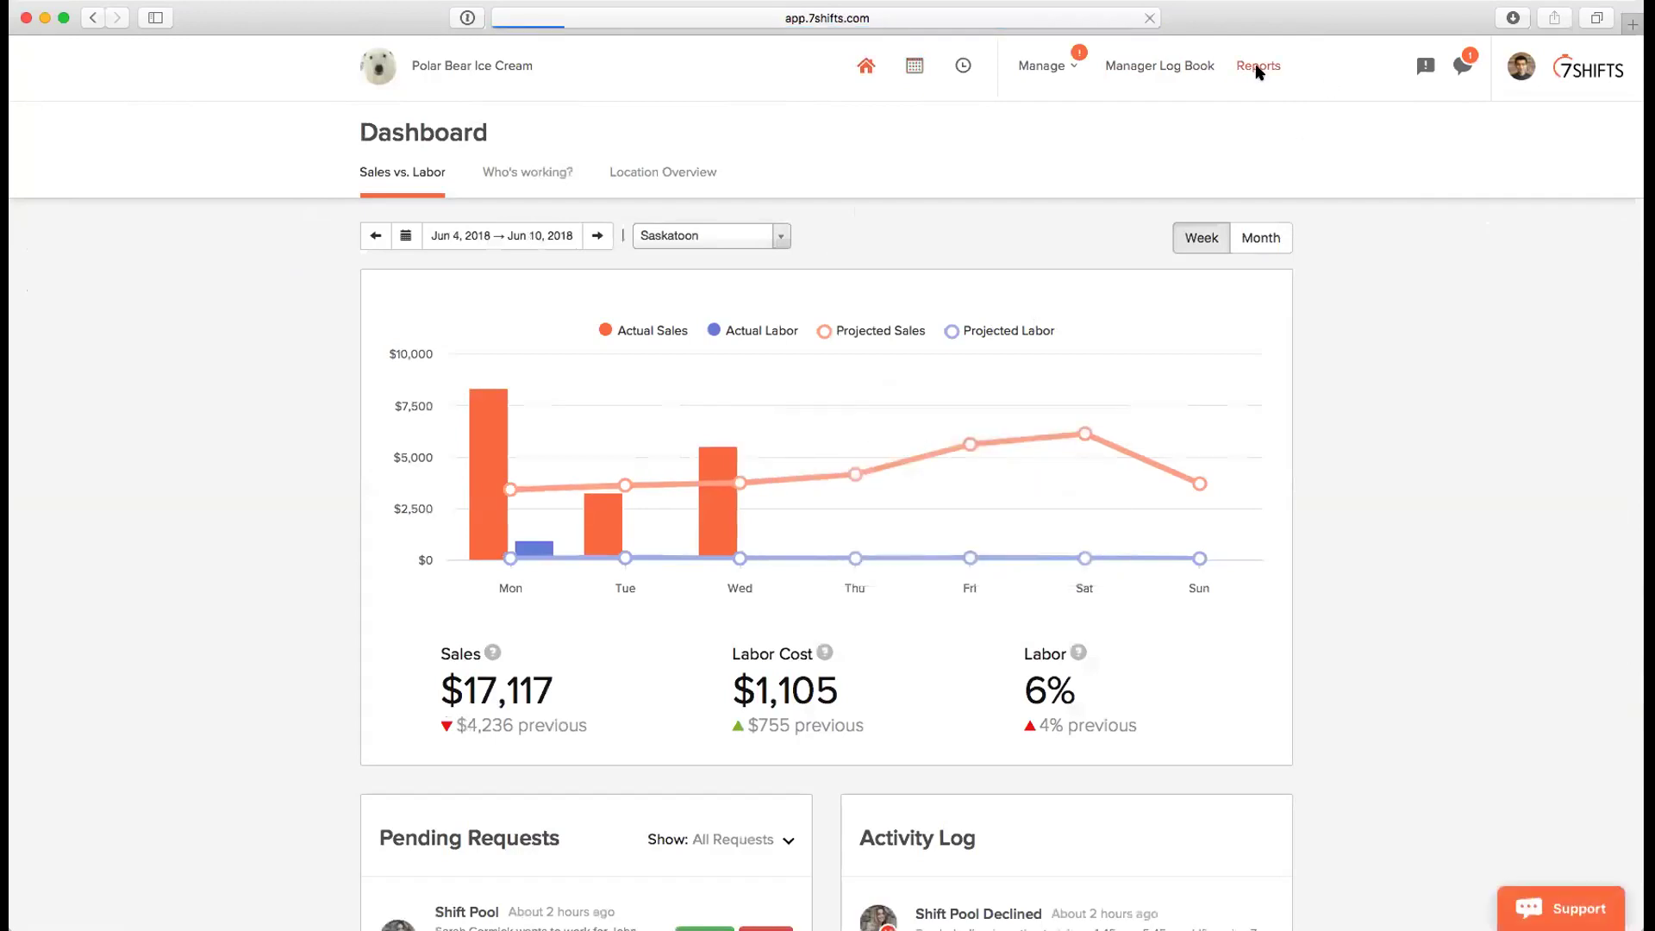
pyautogui.click(725, 210)
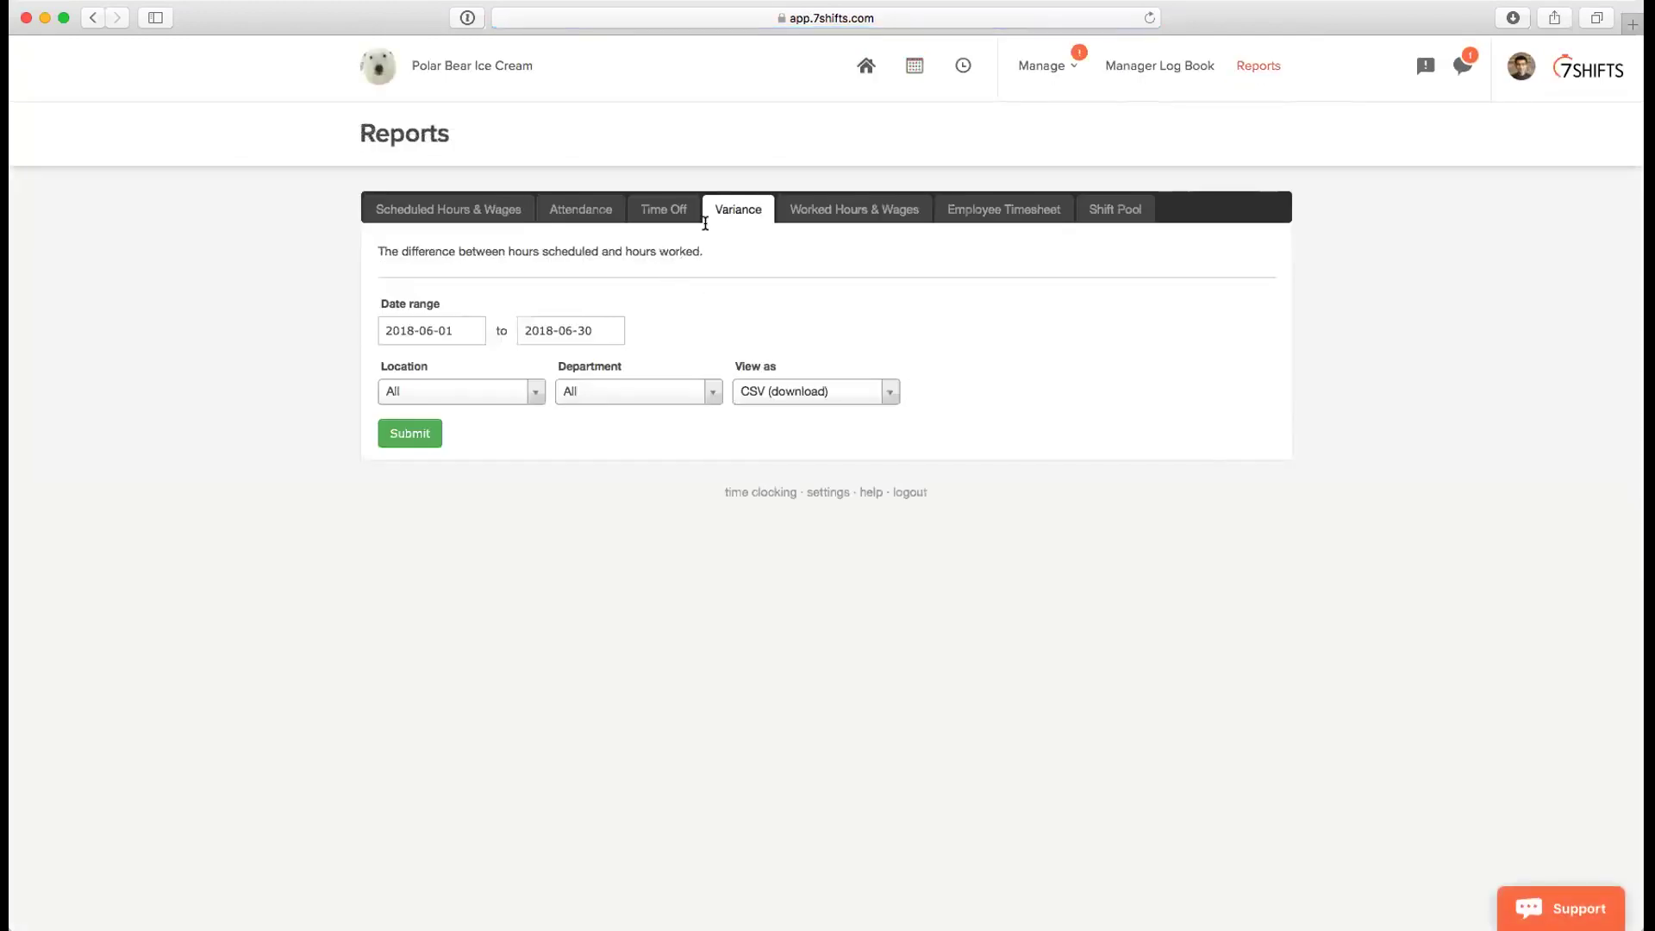